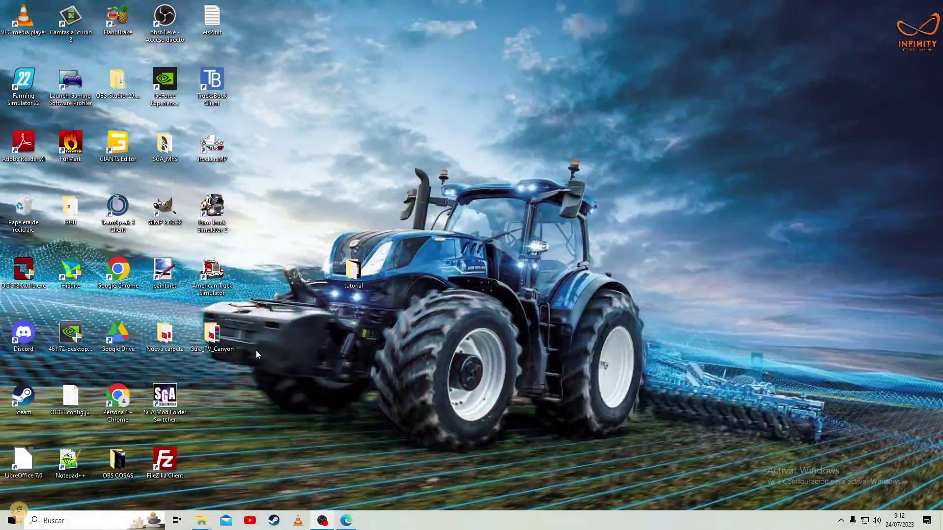
# Place the tutorial folder on the desktop grid, open it, and open gimp.txt.
pyautogui.moveTo(359, 282); pyautogui.dragTo(219, 390)
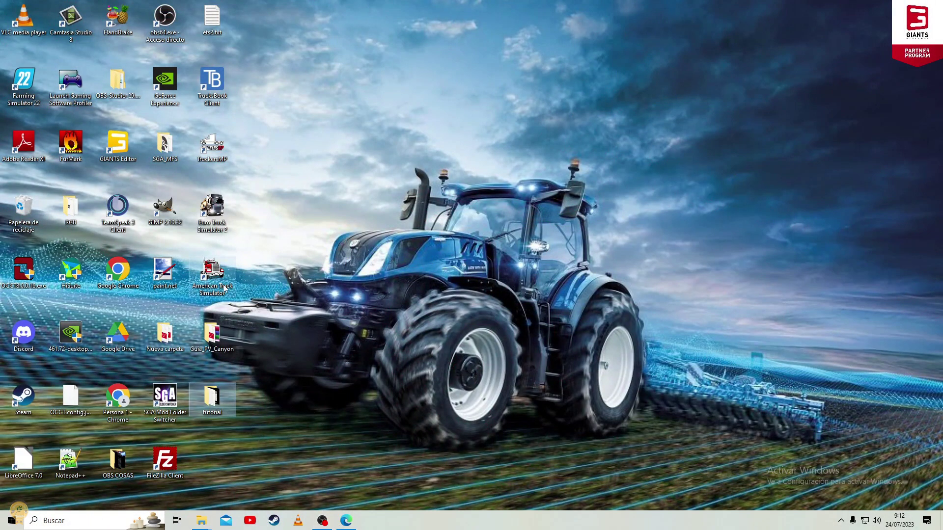
pyautogui.doubleClick(216, 403)
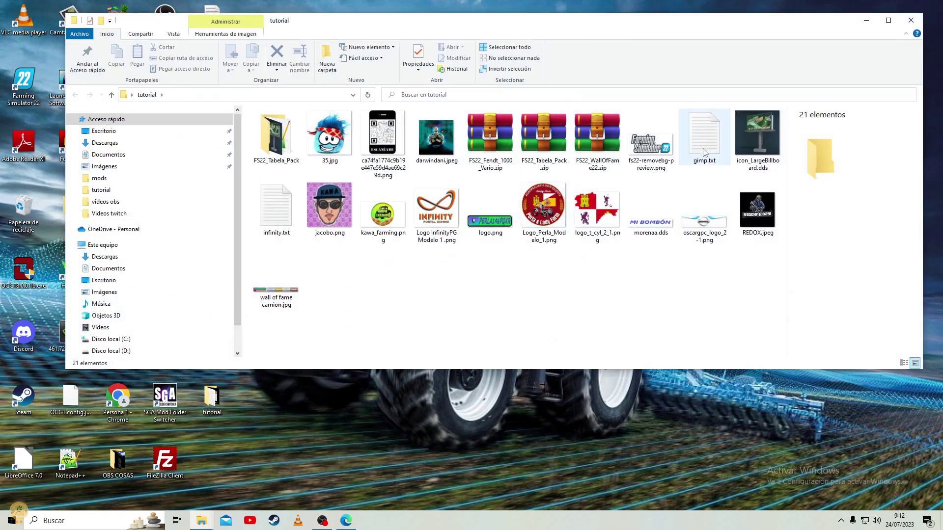
pyautogui.doubleClick(687, 157)
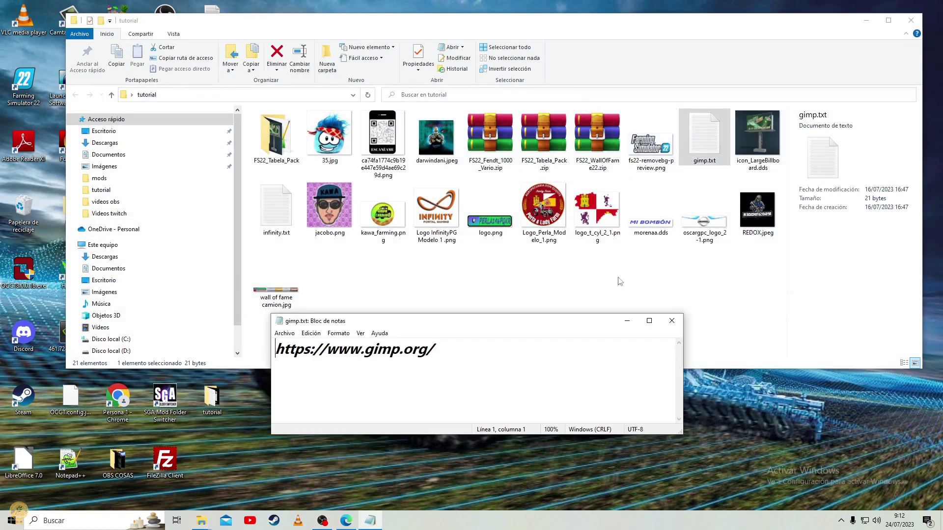
# Select the GIMP web address in the gimp.txt note, then close the note.
pyautogui.moveTo(471, 362); pyautogui.dragTo(254, 366)
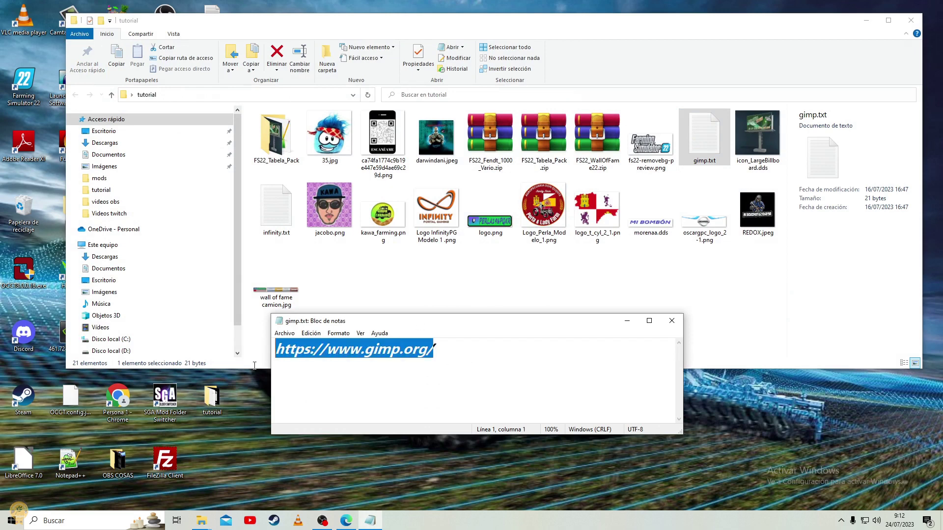
pyautogui.click(465, 359)
pyautogui.moveTo(486, 358); pyautogui.dragTo(267, 358)
pyautogui.click(466, 367)
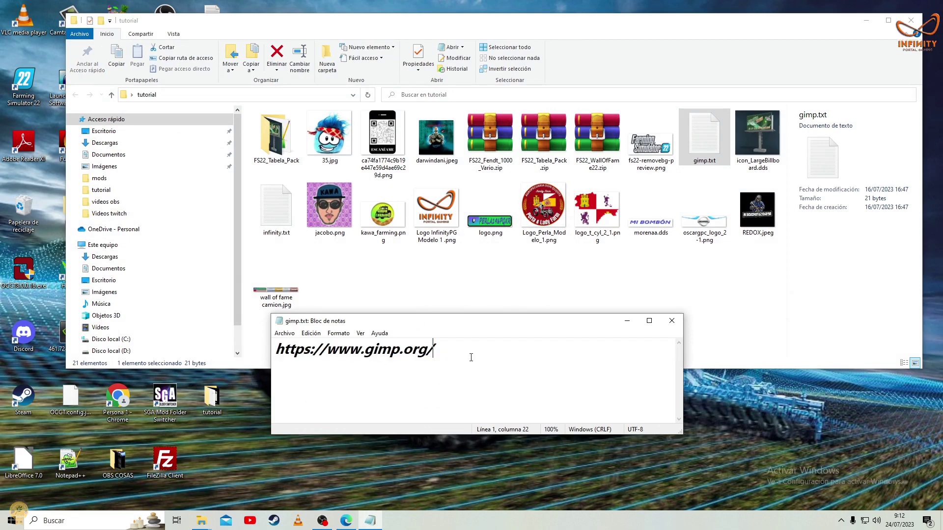
pyautogui.moveTo(471, 357); pyautogui.dragTo(220, 365)
pyautogui.click(466, 361)
pyautogui.moveTo(471, 358); pyautogui.dragTo(270, 358)
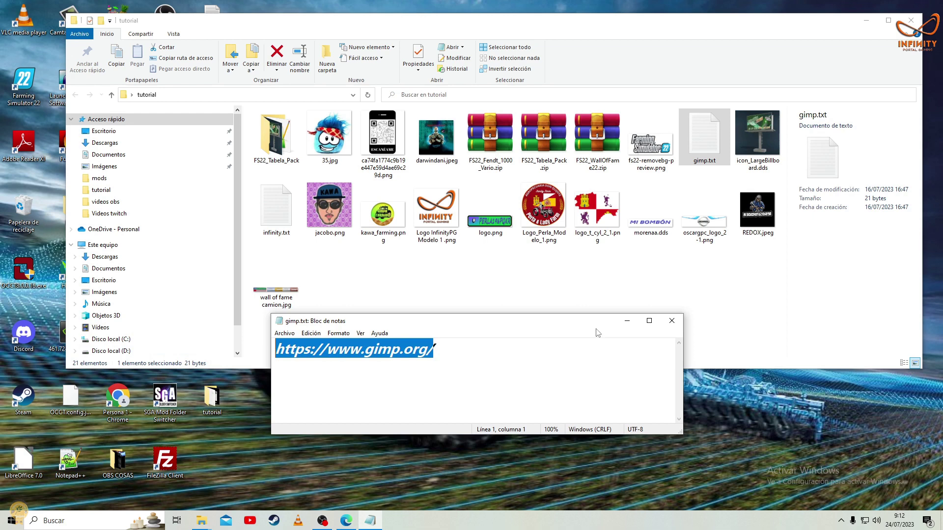
pyautogui.click(594, 356)
pyautogui.click(671, 321)
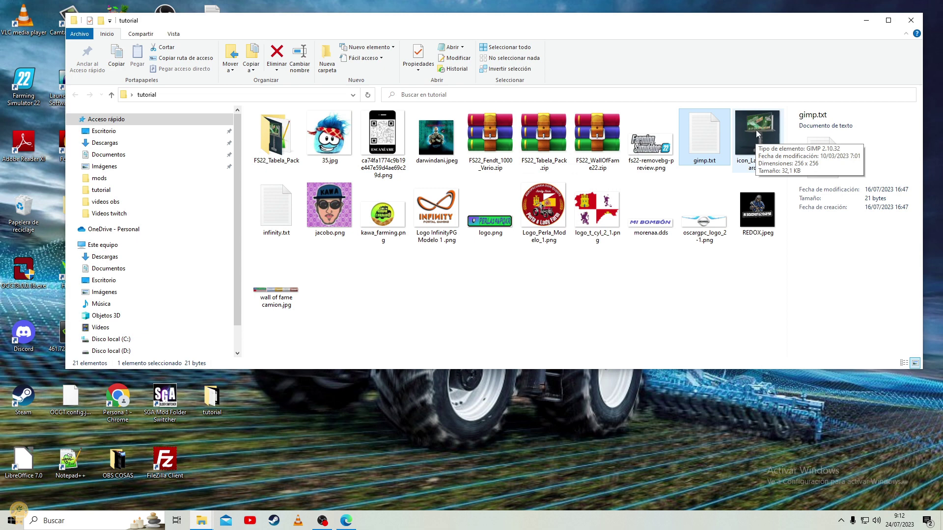
# Delete the old FS22_Tabela_Pack folder.
pyautogui.moveTo(756, 131); pyautogui.dragTo(527, 315)
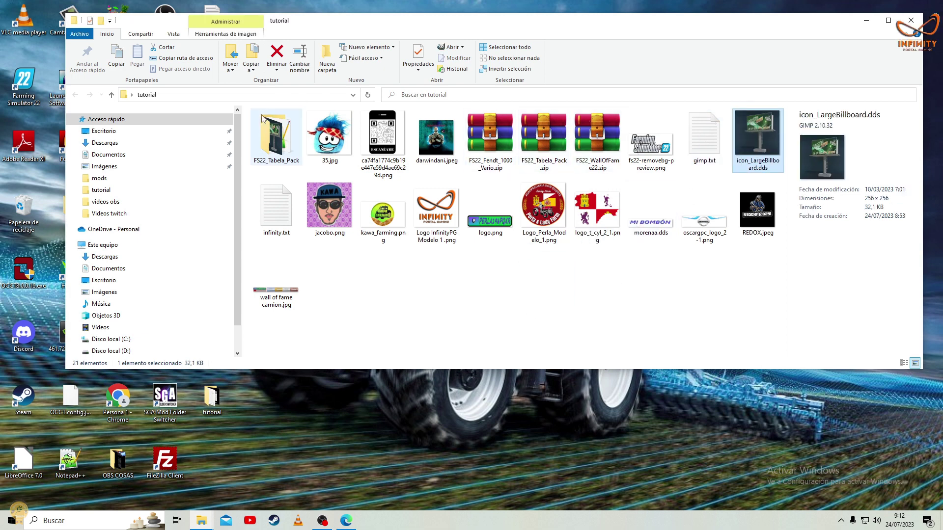
pyautogui.rightClick(286, 143)
pyautogui.click(209, 361)
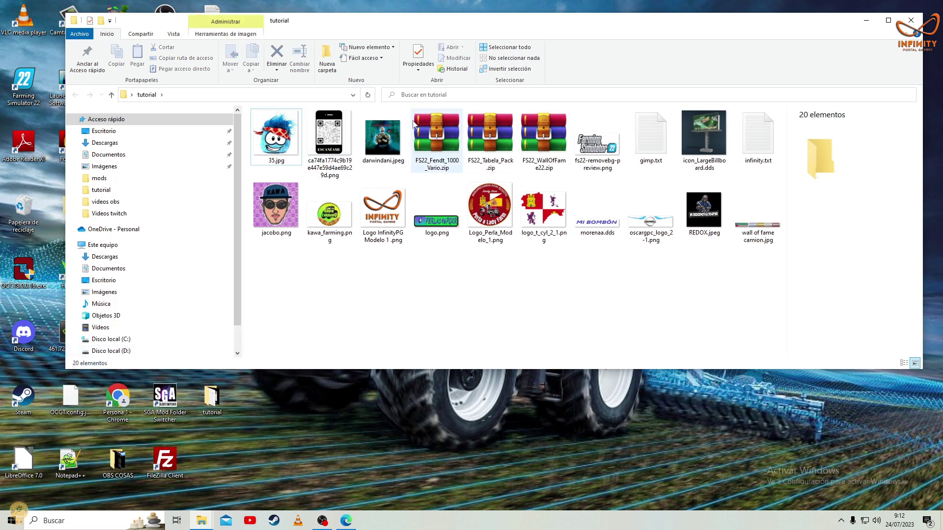
# Extract FS22_Tabela_Pack.zip into a new FS22_Tabela_Pack folder and select it.
pyautogui.click(492, 142)
pyautogui.rightClick(500, 139)
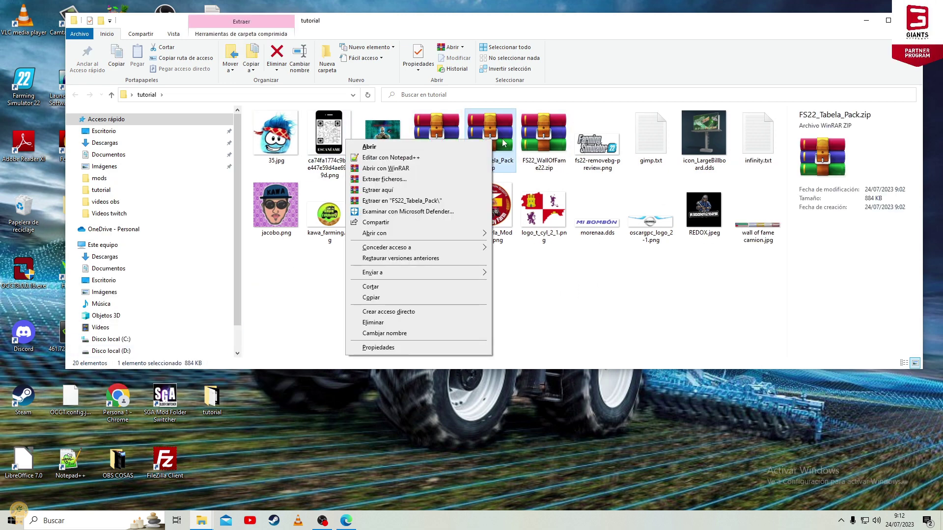
pyautogui.click(509, 146)
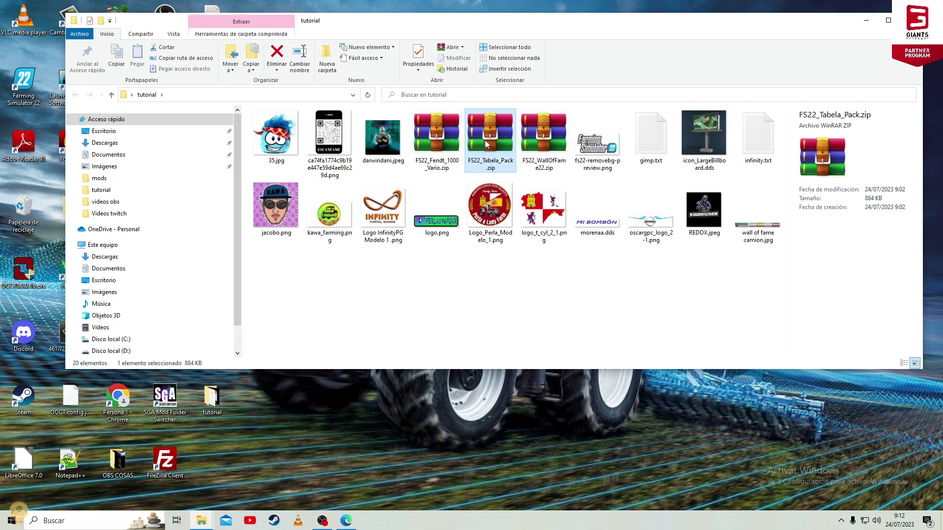
pyautogui.rightClick(486, 143)
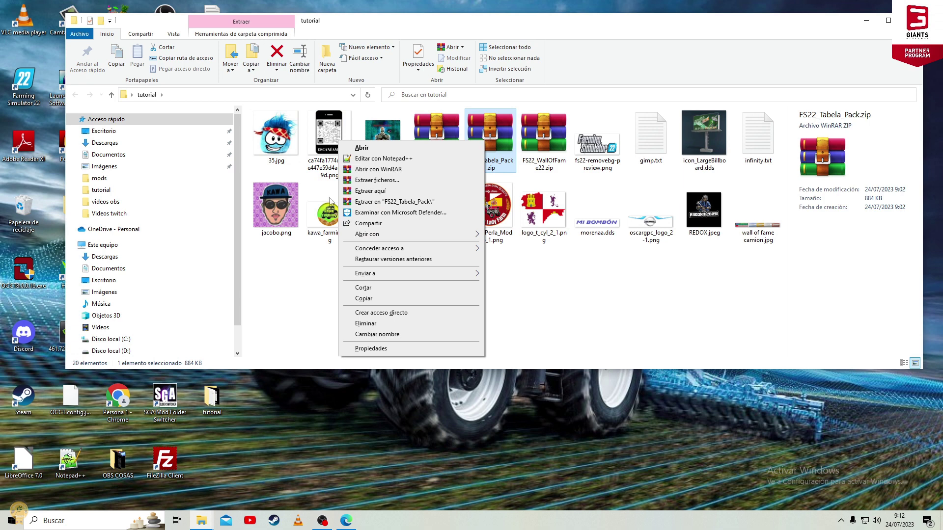
pyautogui.click(371, 202)
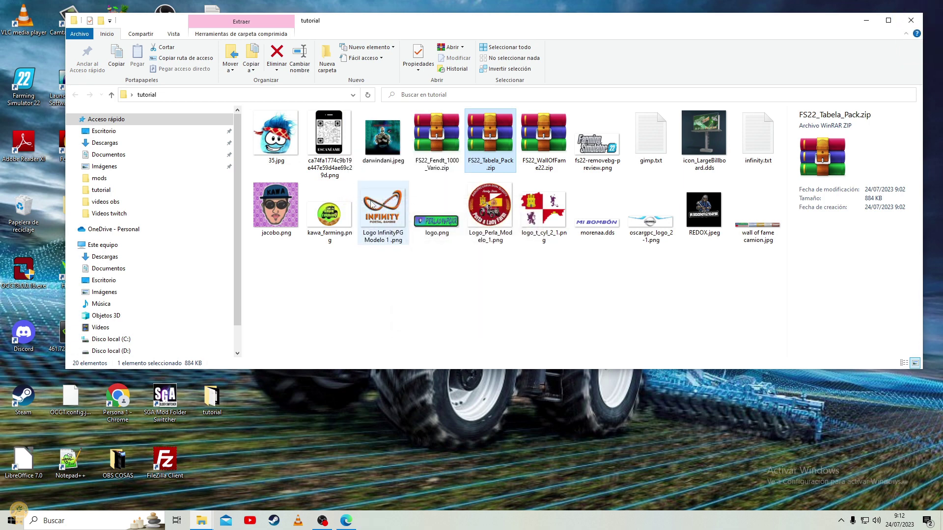
pyautogui.click(291, 148)
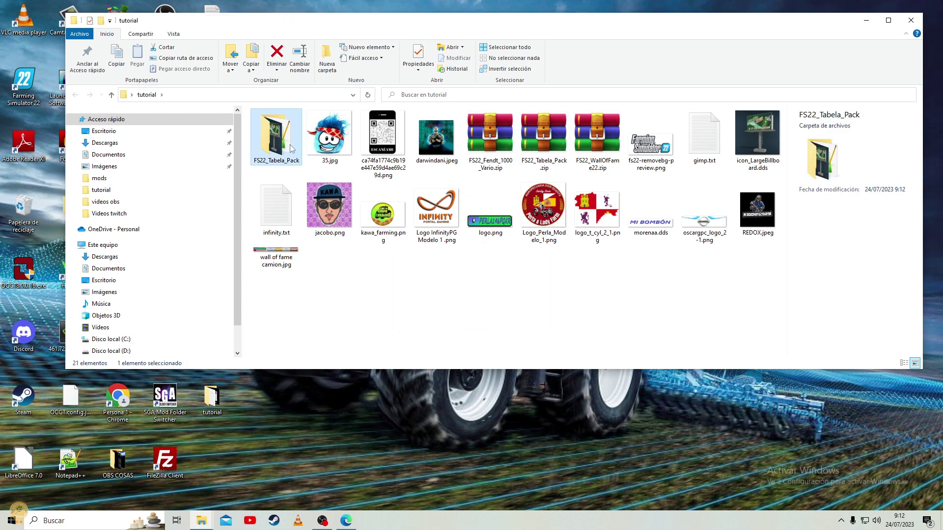
# Browse FS22_Tabela_Pack's textures and store folders, ending in textures showing LargeBillboard.dds.
pyautogui.doubleClick(268, 150)
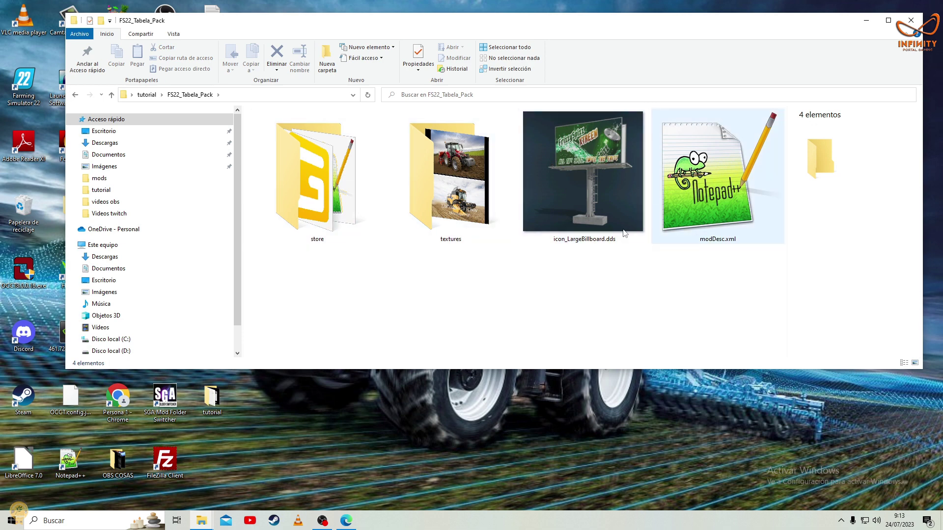
pyautogui.doubleClick(450, 205)
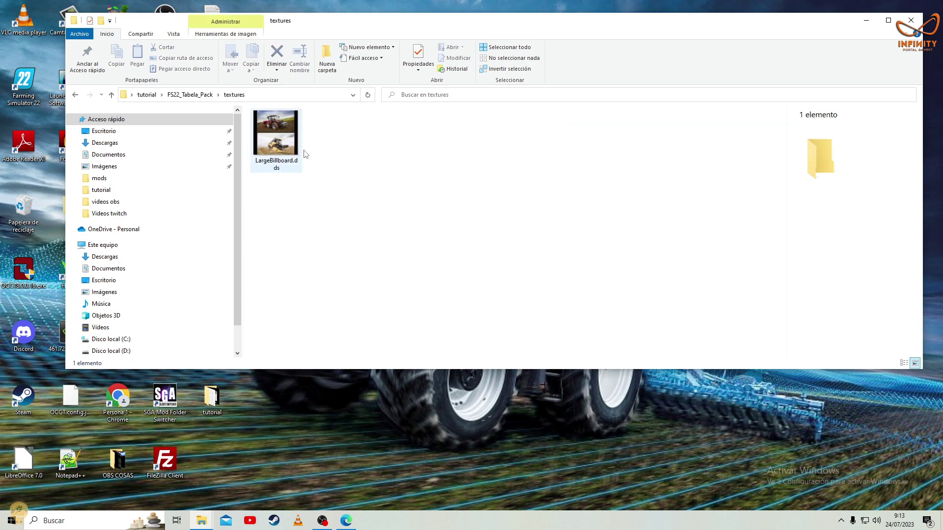
pyautogui.click(81, 95)
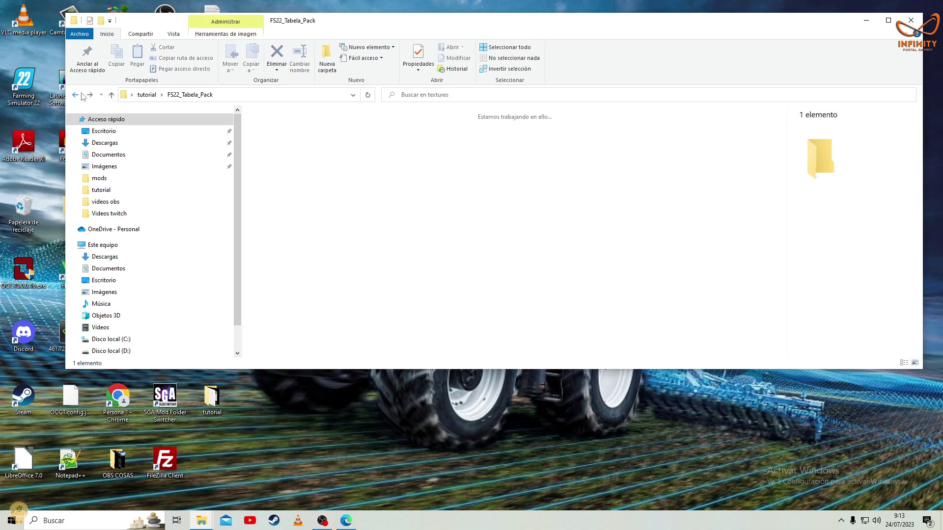
pyautogui.doubleClick(316, 185)
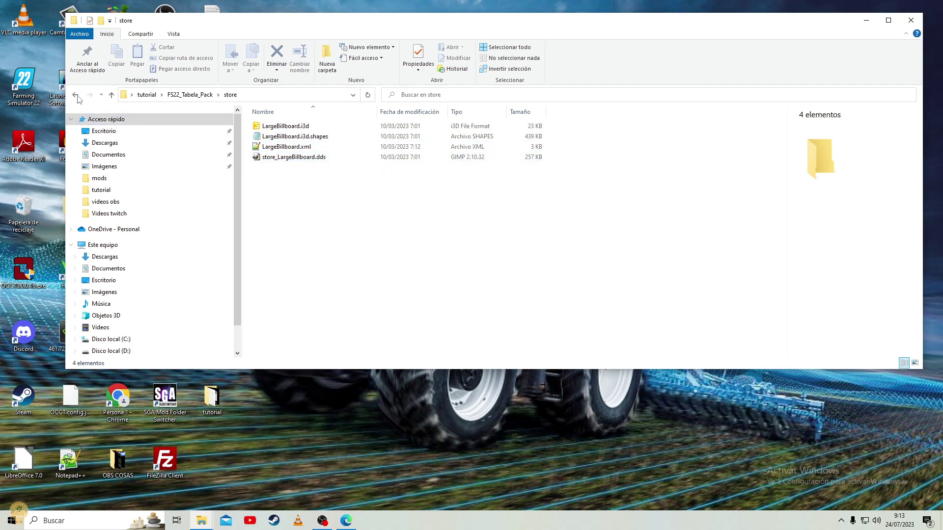
pyautogui.click(75, 94)
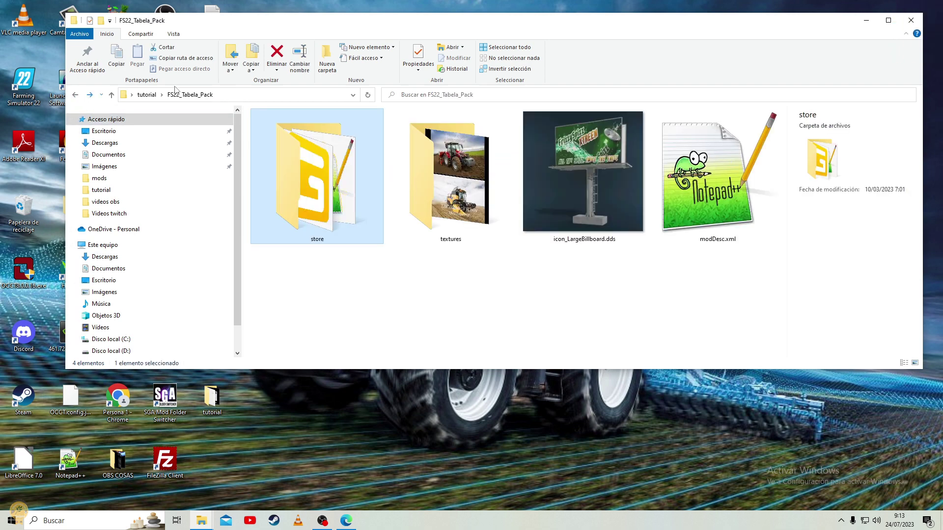
pyautogui.doubleClick(469, 213)
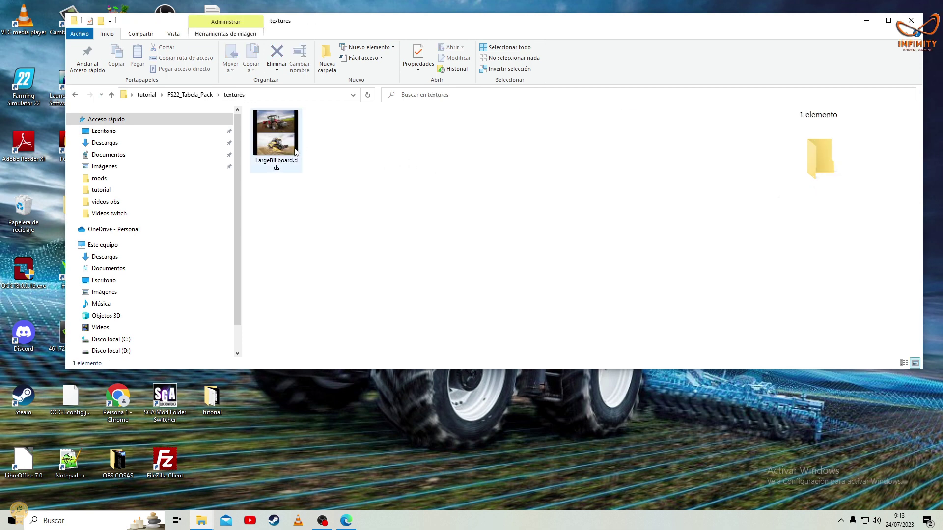
# Load LargeBillboard.dds into GIMP through the Load DDS dialog, then minimize GIMP.
pyautogui.click(286, 161)
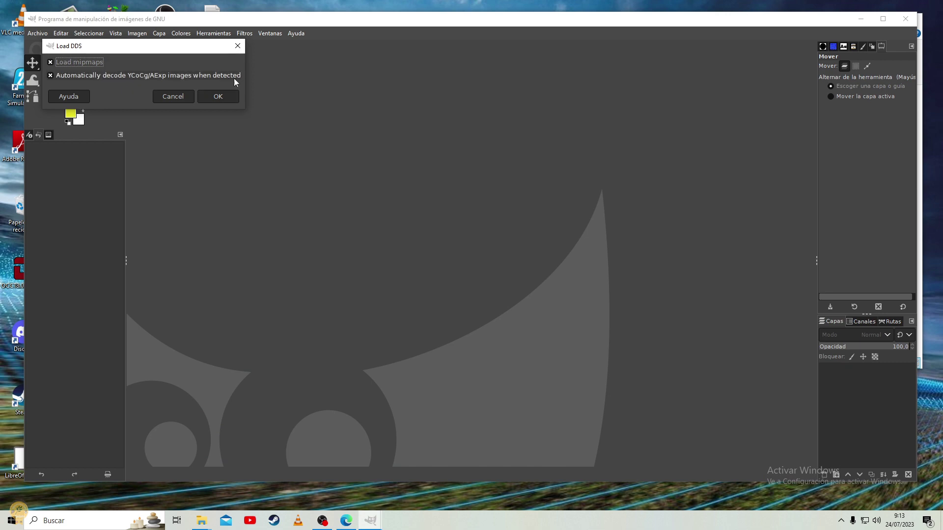
pyautogui.click(218, 96)
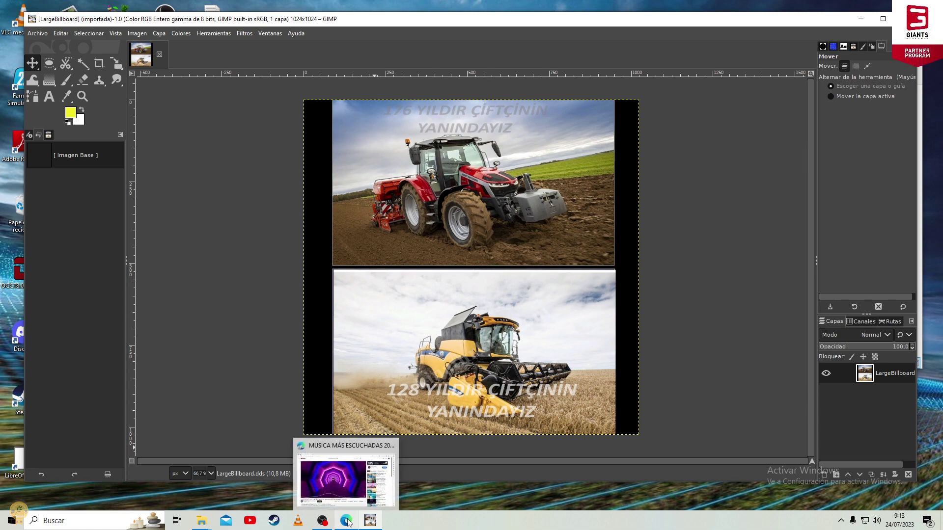
pyautogui.moveTo(346, 521)
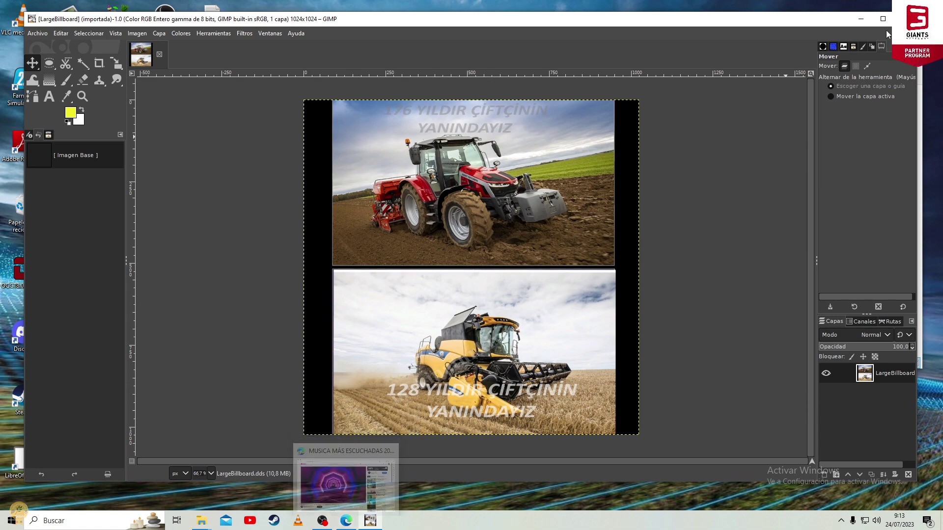
pyautogui.click(860, 19)
# Minimize the textures folder window and launch Google Chrome with a browser profile.
pyautogui.click(865, 24)
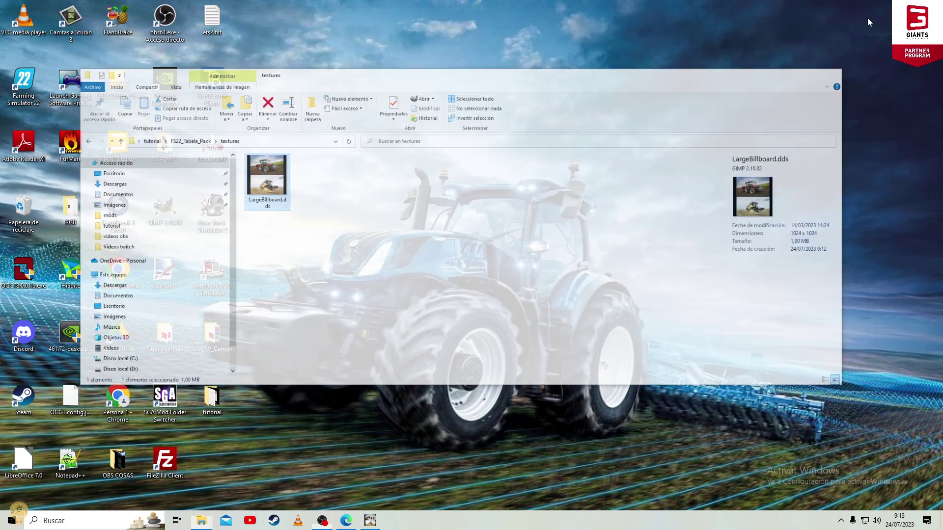
pyautogui.doubleClick(126, 276)
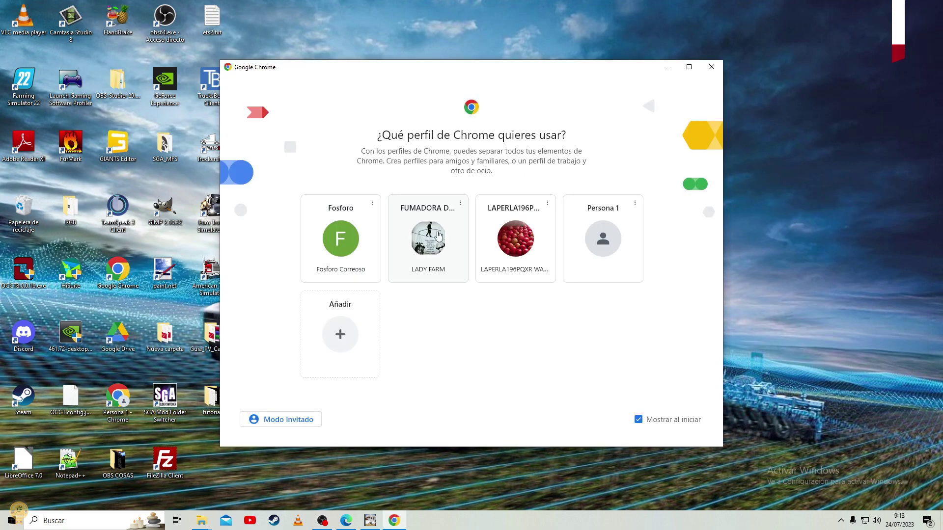
pyautogui.click(511, 238)
# Search 'infinity portal gaming' and browse the infinitypg.es home page.
pyautogui.click(379, 207)
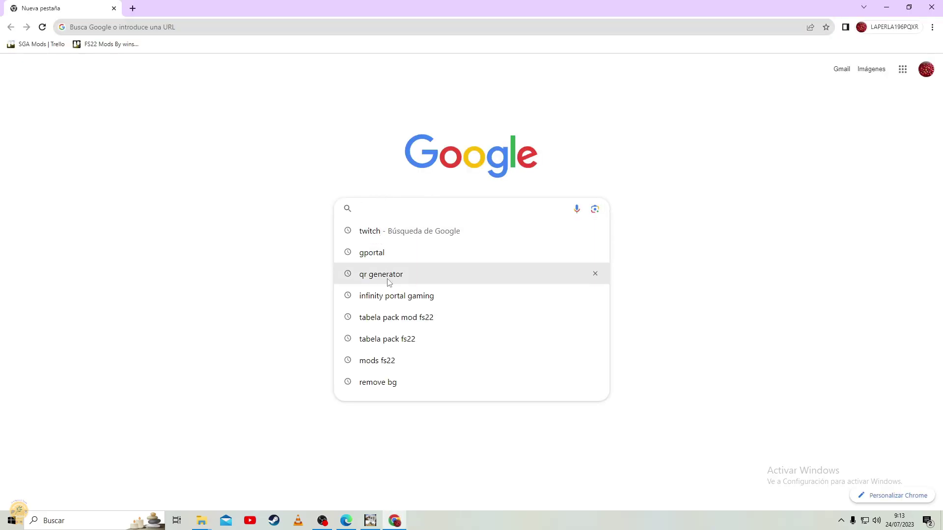
pyautogui.click(385, 296)
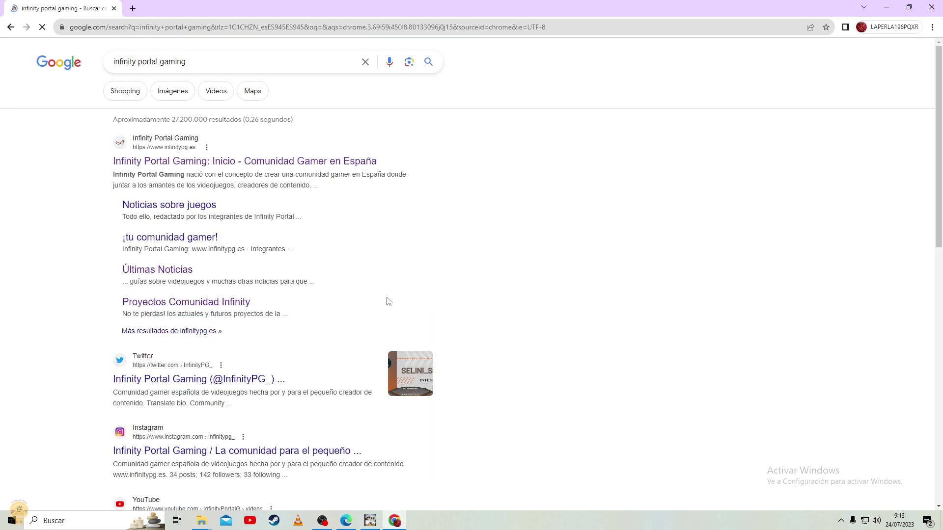
pyautogui.click(206, 160)
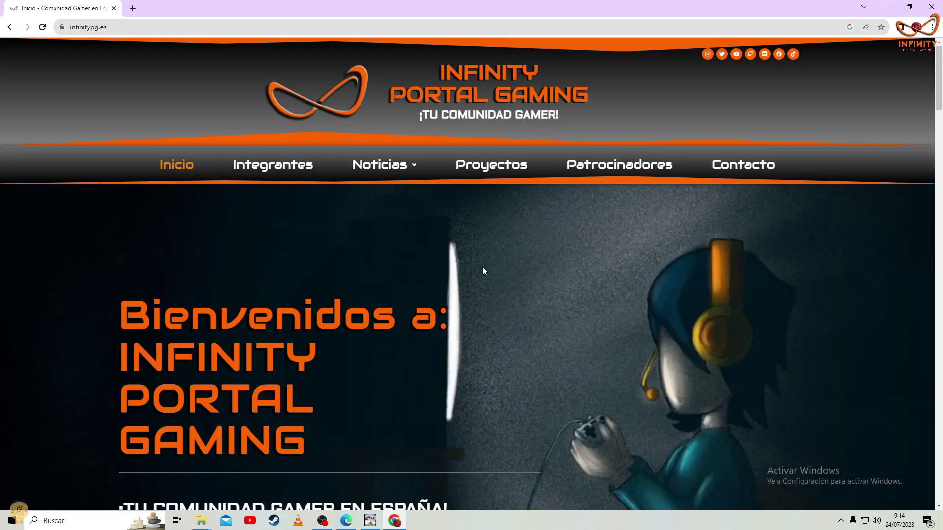
pyautogui.scroll(-1, 482, 266)
pyautogui.scroll(-1, 464, 283)
pyautogui.scroll(1, 461, 294)
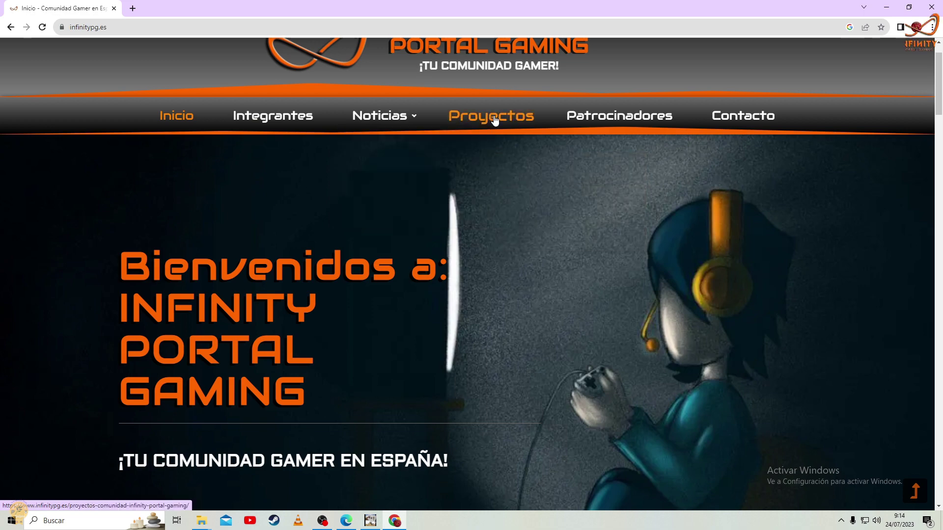
# Browse the Proyectos page down to its contact form.
pyautogui.click(478, 121)
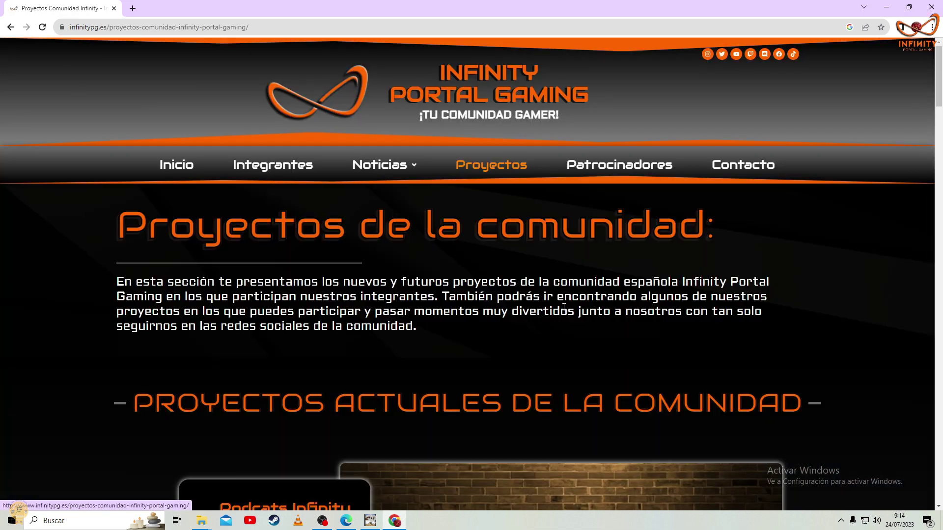
pyautogui.scroll(-4, 565, 334)
pyautogui.scroll(-1, 555, 325)
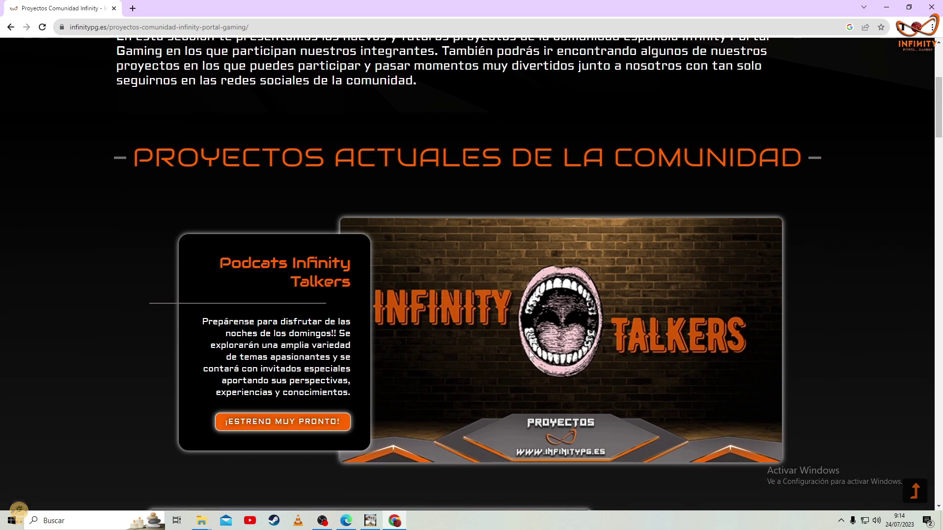
pyautogui.scroll(-2, 557, 344)
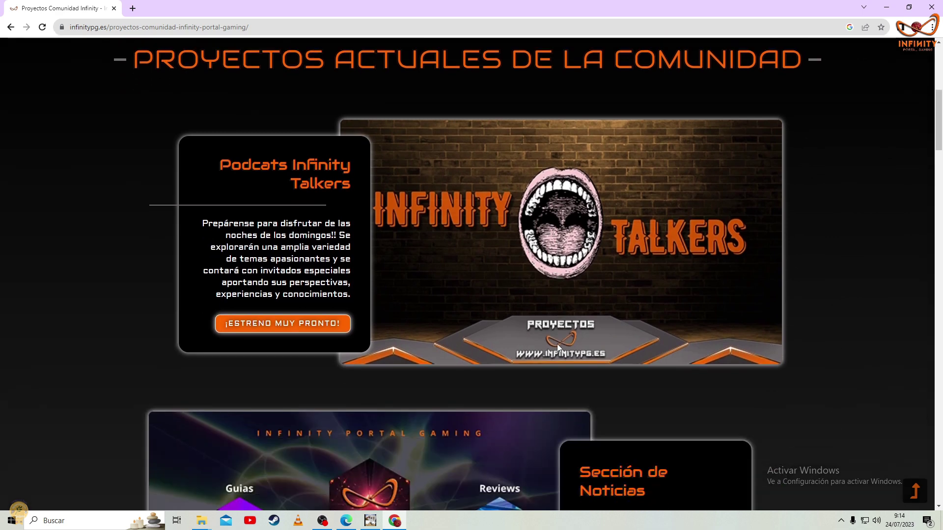
pyautogui.scroll(-1, 557, 342)
pyautogui.scroll(-1, 557, 341)
pyautogui.scroll(-1, 556, 340)
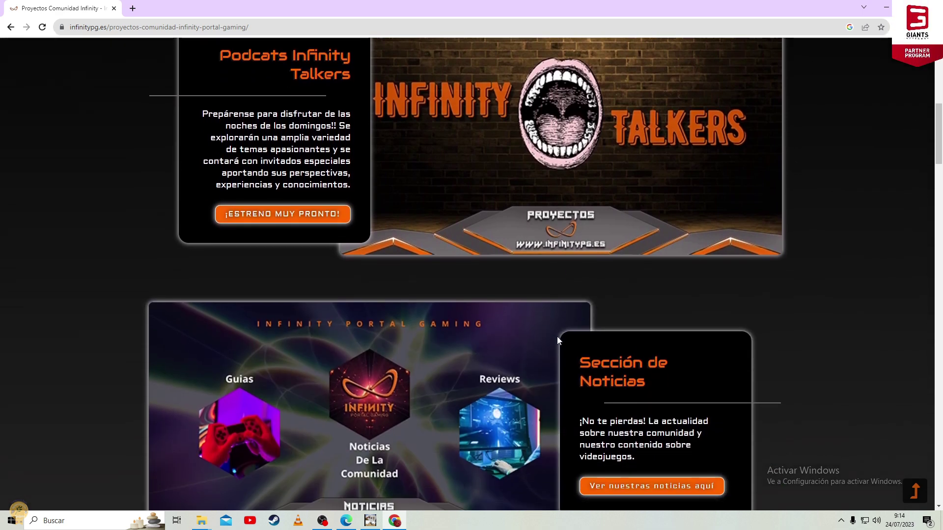
pyautogui.scroll(-2, 557, 337)
pyautogui.scroll(-3, 557, 339)
pyautogui.scroll(-3, 557, 339)
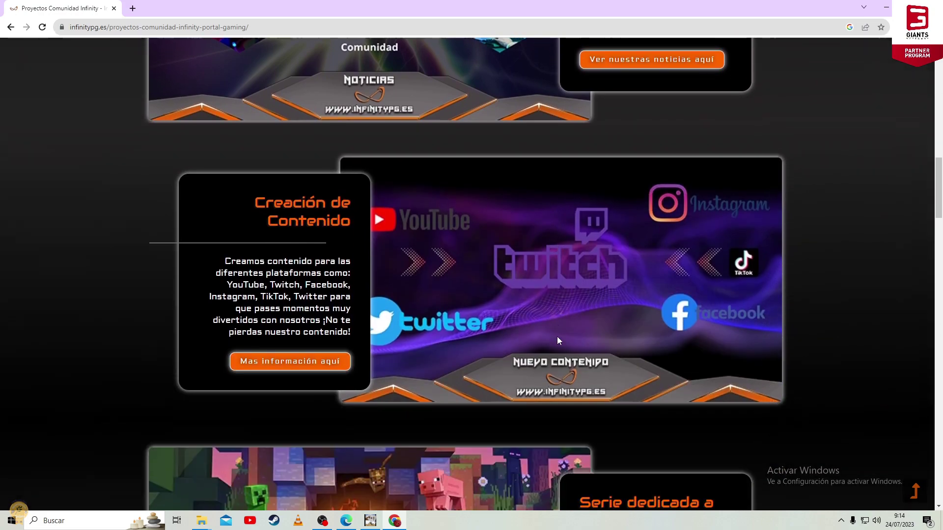
pyautogui.scroll(-3, 557, 339)
pyautogui.scroll(-3, 557, 339)
pyautogui.scroll(-3, 557, 339)
pyautogui.scroll(-5, 557, 339)
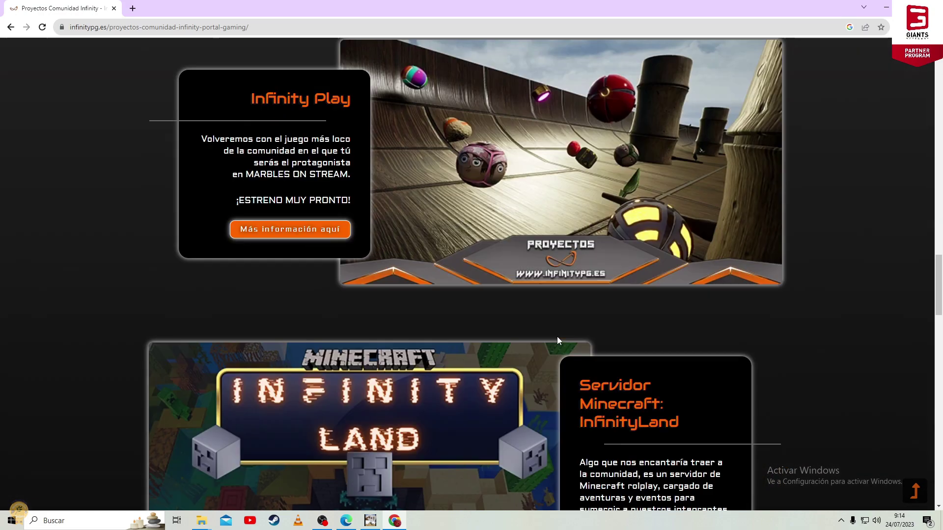
pyautogui.scroll(-3, 557, 339)
pyautogui.scroll(-3, 556, 339)
pyautogui.scroll(-2, 556, 336)
pyautogui.scroll(-3, 557, 337)
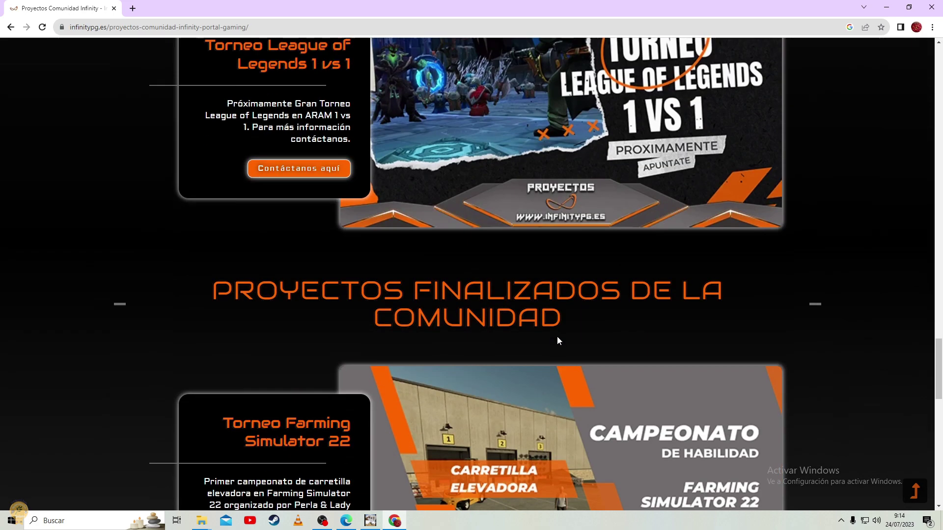
pyautogui.scroll(-3, 556, 337)
pyautogui.scroll(-1, 556, 337)
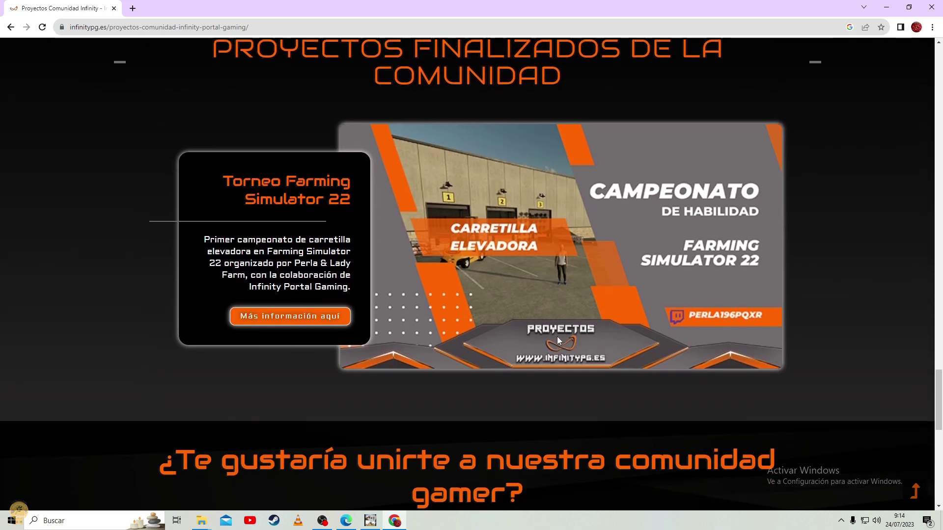
pyautogui.scroll(3, 557, 336)
pyautogui.scroll(-5, 557, 337)
pyautogui.scroll(-2, 556, 339)
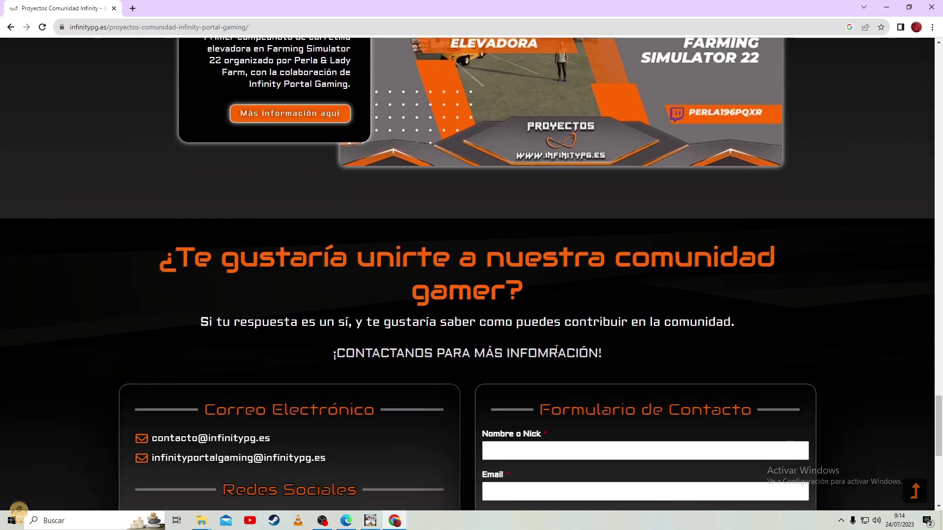
pyautogui.scroll(-3, 556, 339)
pyautogui.scroll(-2, 557, 349)
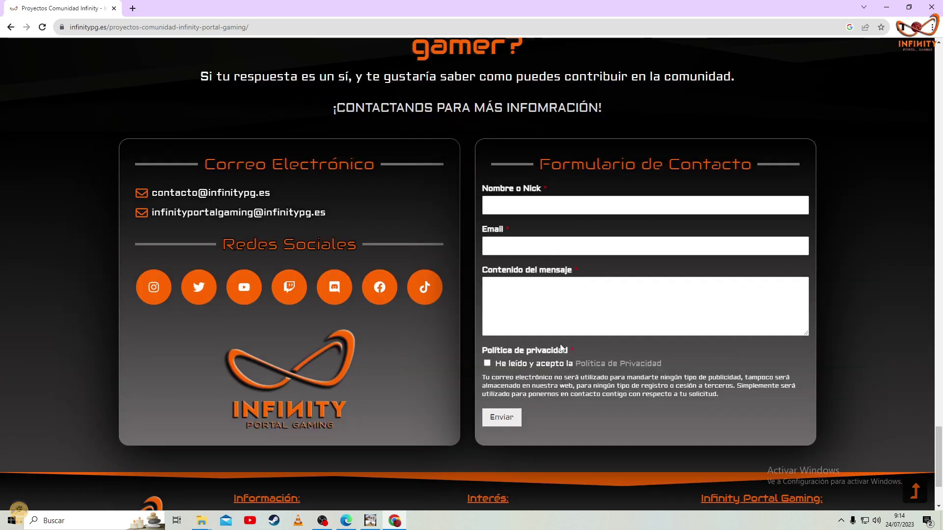
pyautogui.scroll(2, 560, 348)
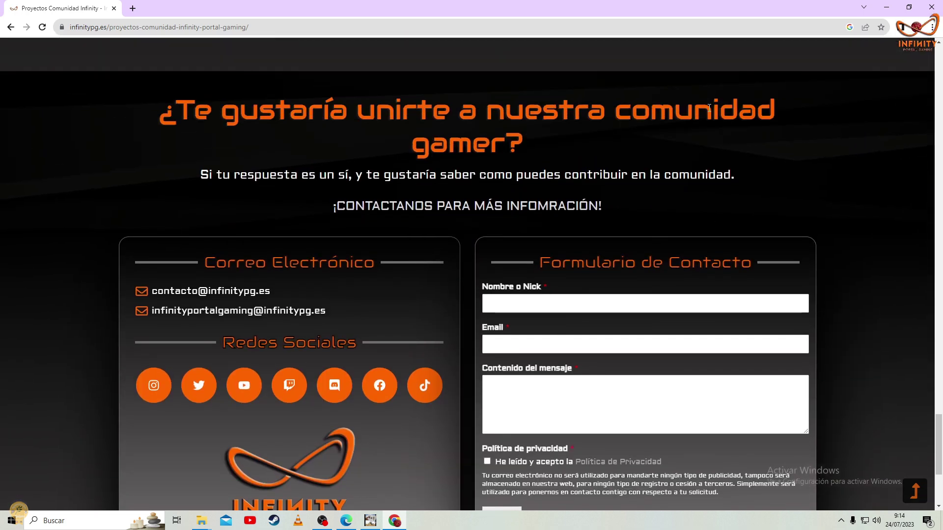
pyautogui.scroll(-3, 334, 244)
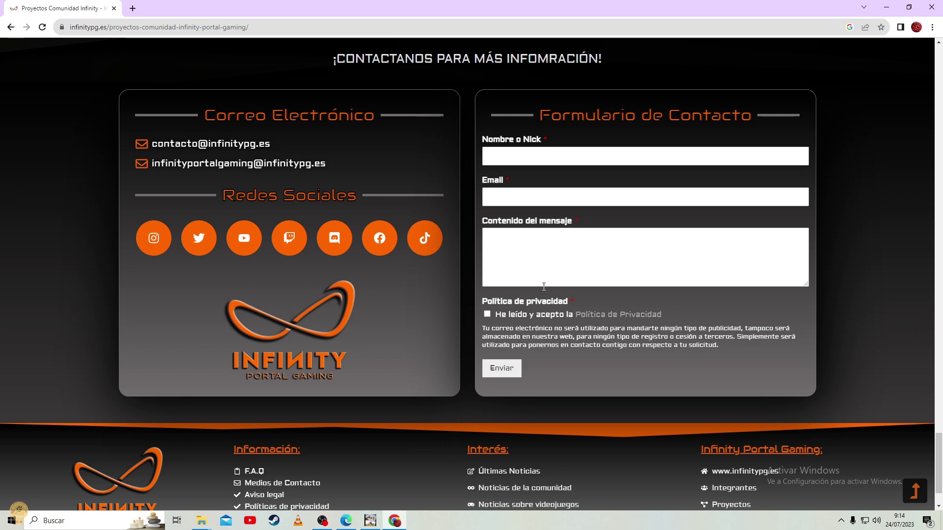
# Return to the top of the Proyectos page and close Chrome.
pyautogui.scroll(3, 553, 312)
pyautogui.scroll(3, 553, 312)
pyautogui.scroll(5, 565, 329)
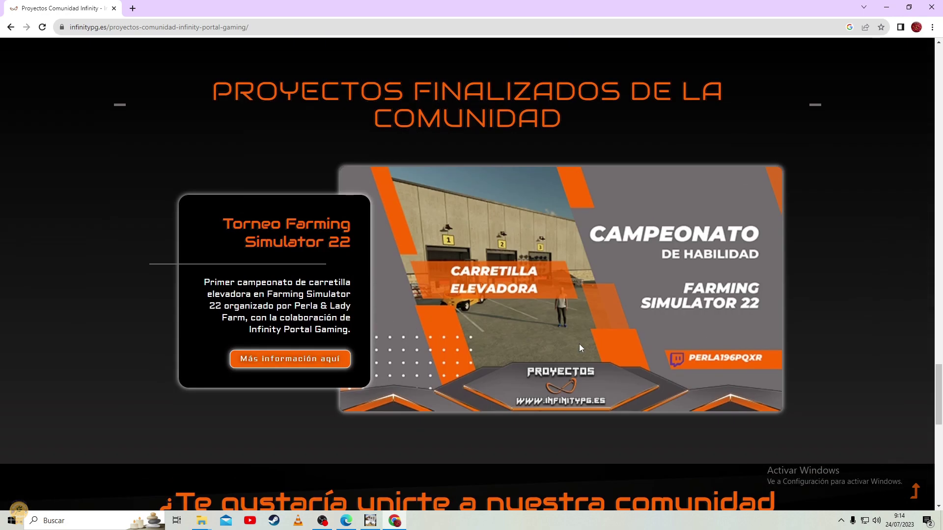
pyautogui.scroll(3, 579, 344)
pyautogui.scroll(3, 426, 266)
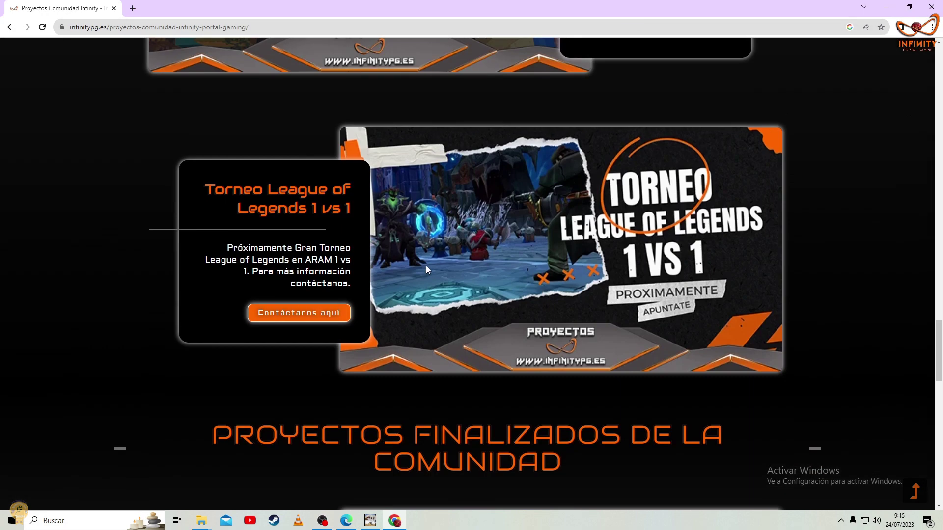
pyautogui.scroll(5, 429, 262)
pyautogui.scroll(6, 429, 259)
pyautogui.scroll(4, 430, 259)
pyautogui.scroll(5, 430, 260)
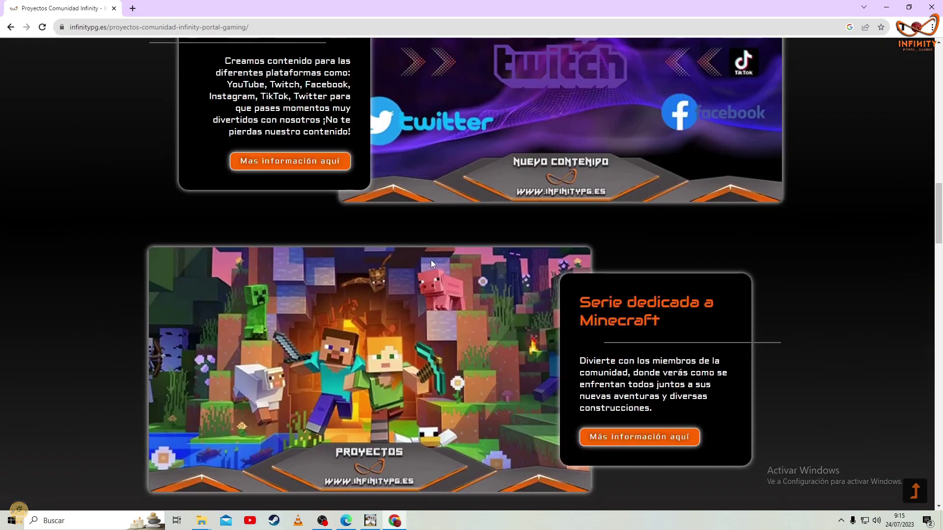
pyautogui.scroll(5, 431, 261)
pyautogui.scroll(7, 411, 278)
pyautogui.scroll(6, 411, 279)
pyautogui.scroll(4, 405, 268)
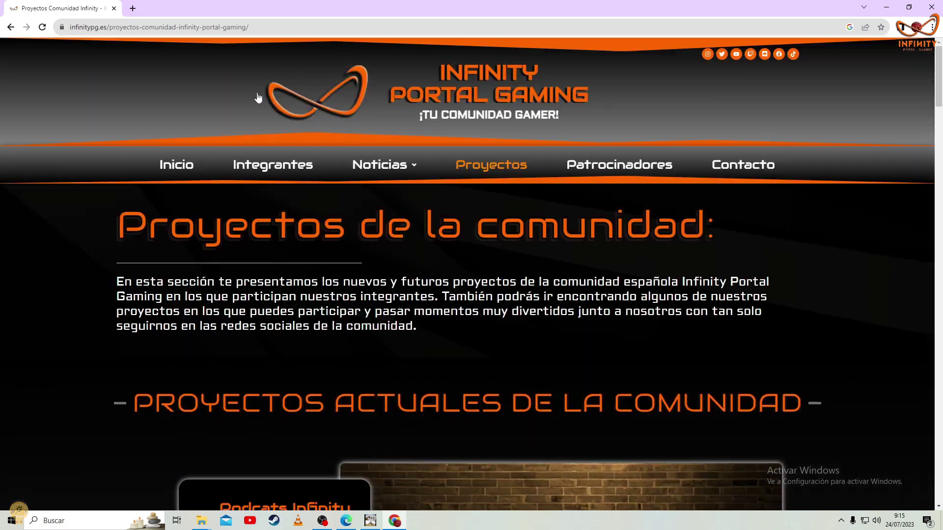
pyautogui.click(113, 8)
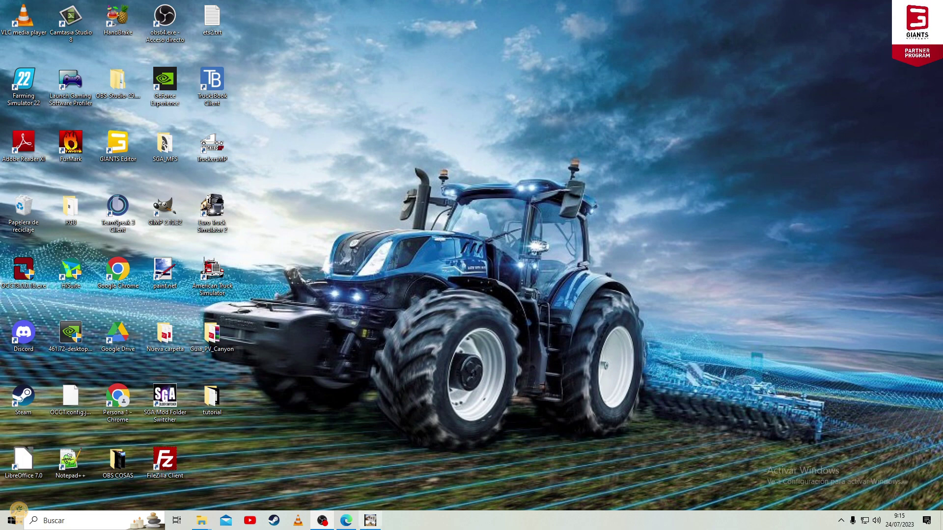
# Restore the LargeBillboard.dds window in GIMP, then bring up the File Explorer window previews.
pyautogui.click(369, 520)
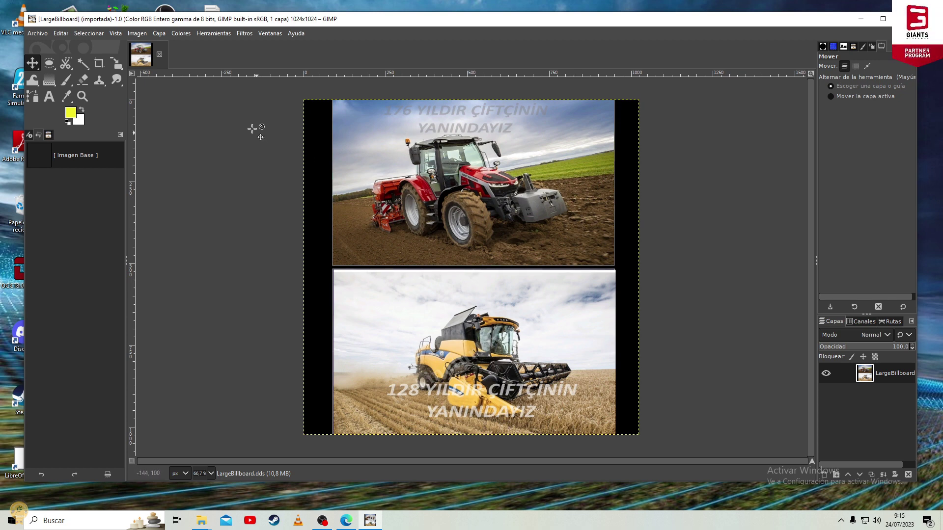
pyautogui.click(201, 520)
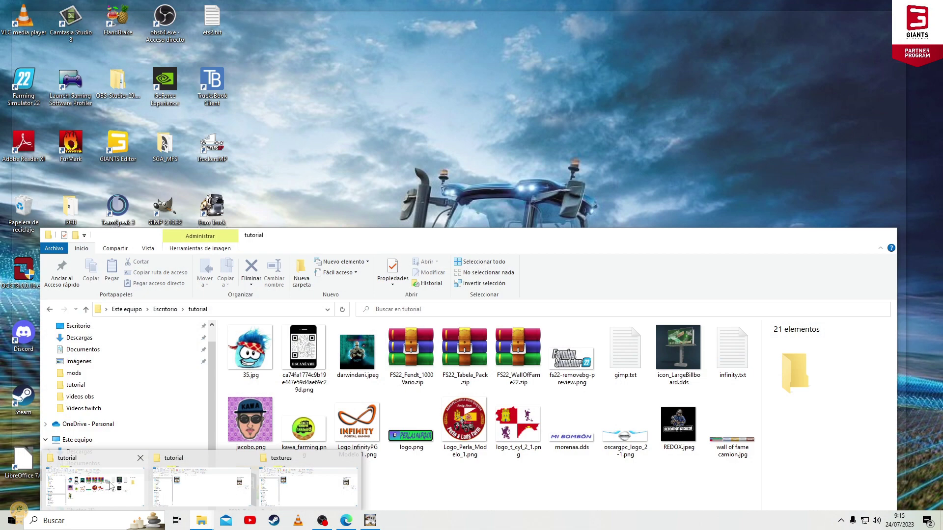
# Bring the tutorial folder window forward and position it over the GIMP canvas.
pyautogui.click(96, 486)
pyautogui.moveTo(592, 234)
pyautogui.mouseDown()
pyautogui.moveTo(642, 195)
pyautogui.moveTo(632, 215)
pyautogui.mouseUp()
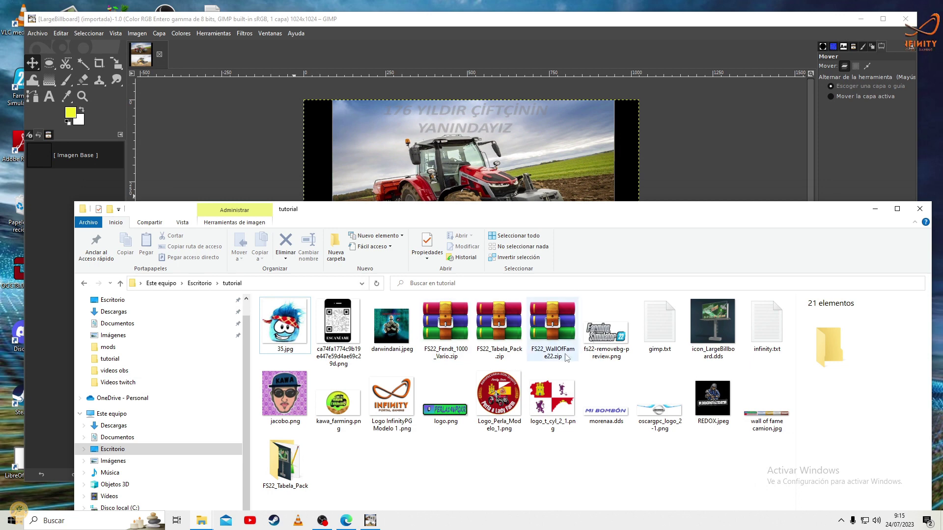
pyautogui.moveTo(682, 215); pyautogui.dragTo(673, 212)
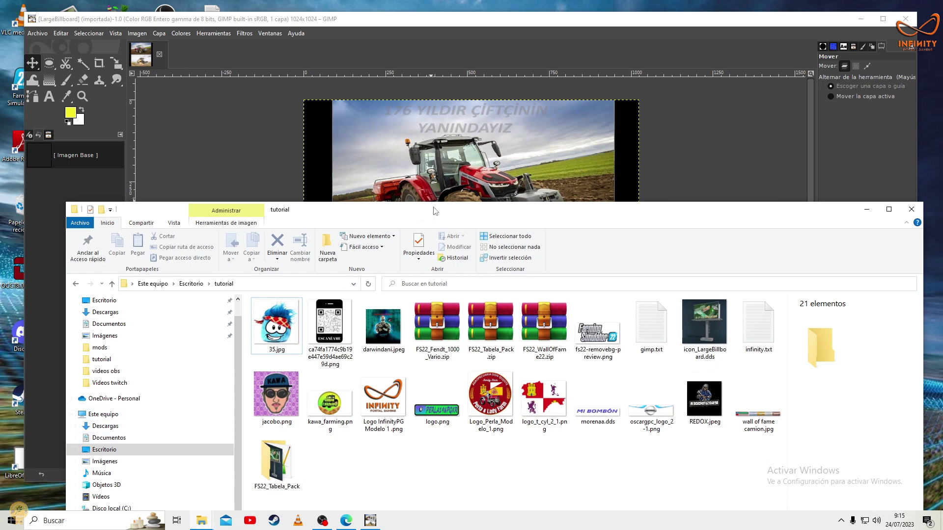
pyautogui.moveTo(434, 211)
pyautogui.mouseDown()
pyautogui.moveTo(443, 212)
pyautogui.moveTo(467, 343)
pyautogui.moveTo(432, 415)
pyautogui.mouseUp()
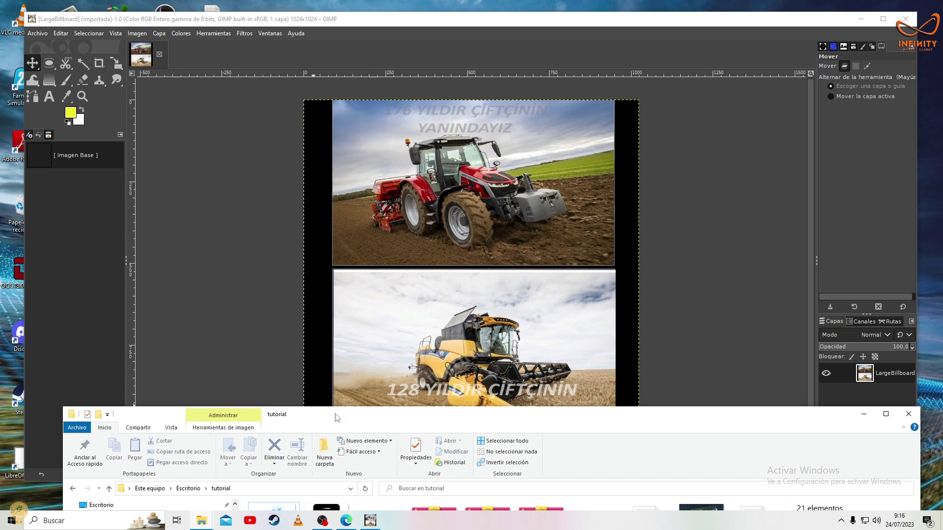
pyautogui.moveTo(337, 415); pyautogui.dragTo(370, 149)
# Switch to the Descargas folder and scroll down to MURO.jpg.
pyautogui.click(135, 251)
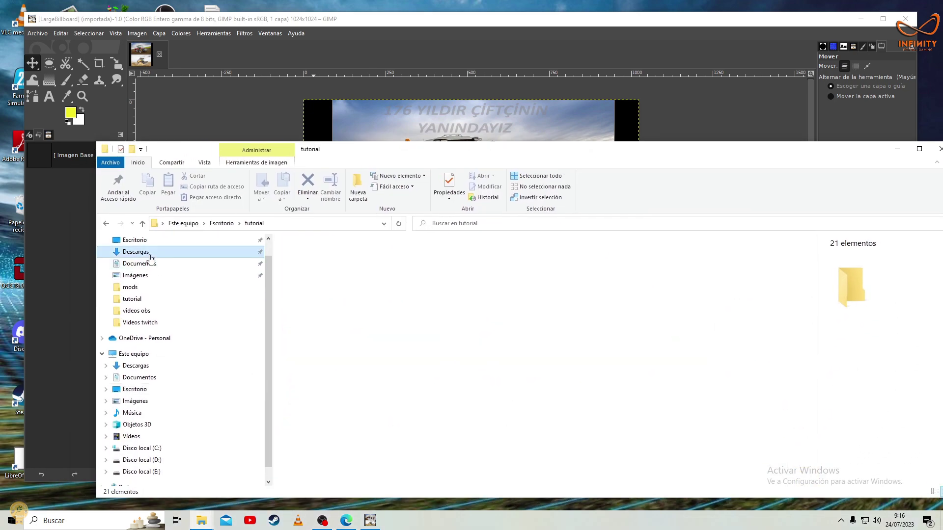
pyautogui.scroll(-5, 426, 396)
pyautogui.scroll(-5, 426, 396)
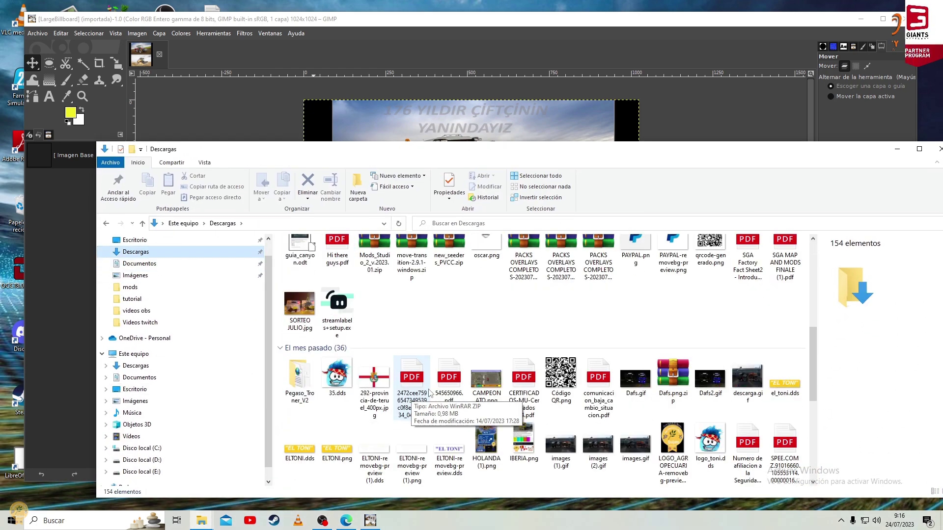
pyautogui.scroll(-5, 486, 354)
pyautogui.scroll(-3, 497, 333)
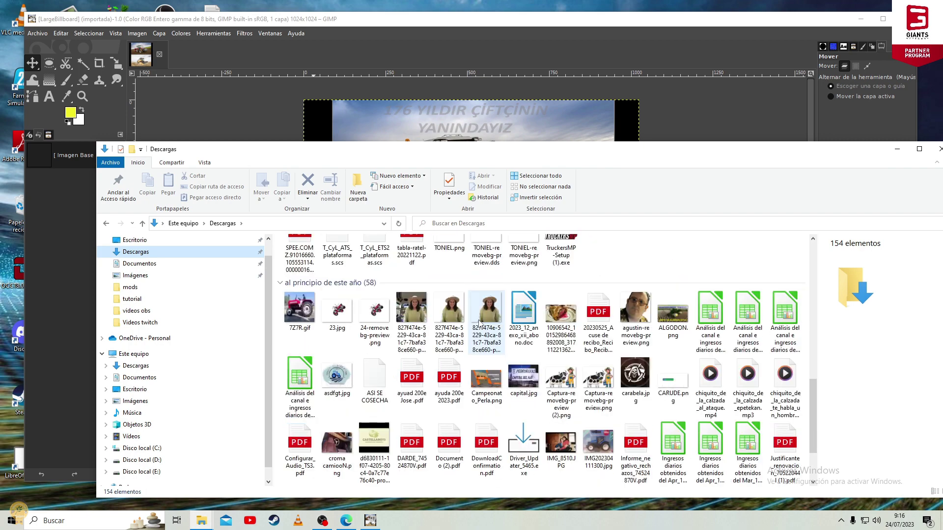
pyautogui.scroll(-3, 479, 323)
pyautogui.scroll(-2, 427, 314)
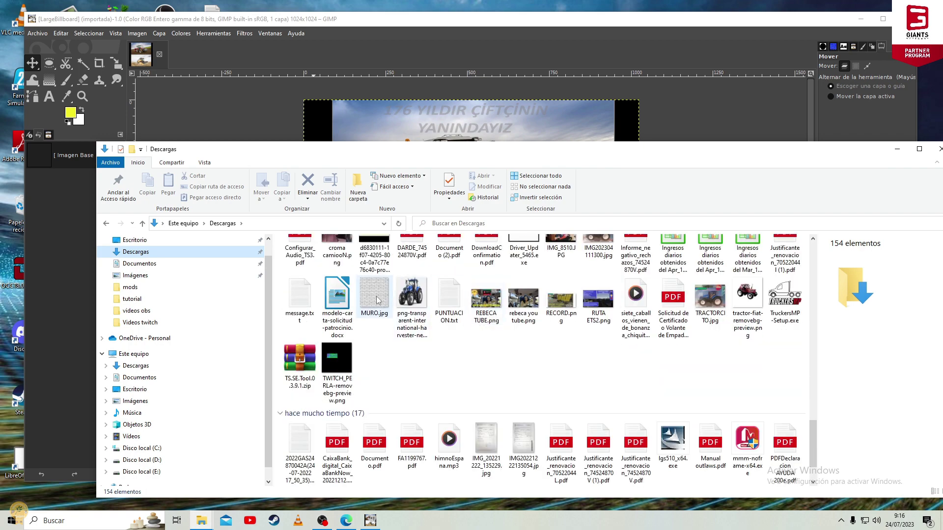
# Drop MURO.jpg onto the canvas as a new layer, centre it, and maximize GIMP.
pyautogui.moveTo(375, 296)
pyautogui.mouseDown()
pyautogui.moveTo(501, 131)
pyautogui.moveTo(486, 212)
pyautogui.mouseUp()
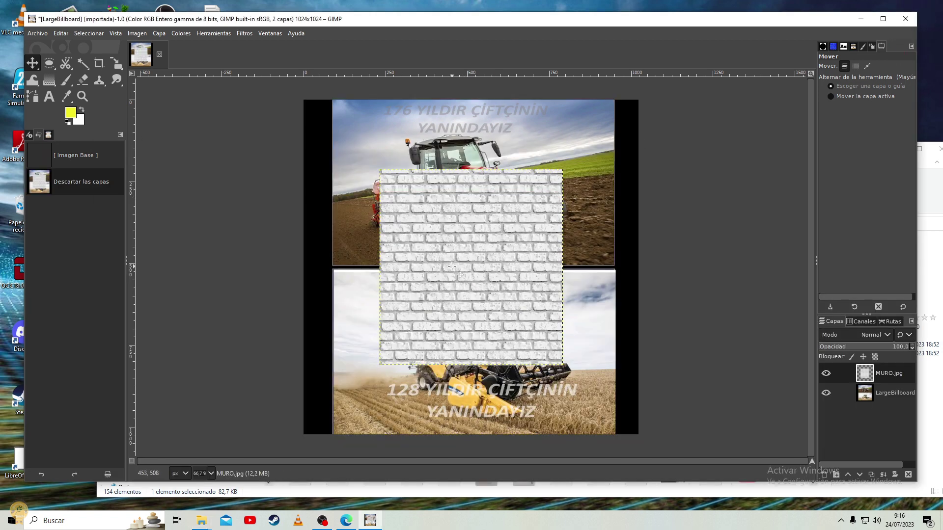
pyautogui.moveTo(454, 267); pyautogui.dragTo(448, 196)
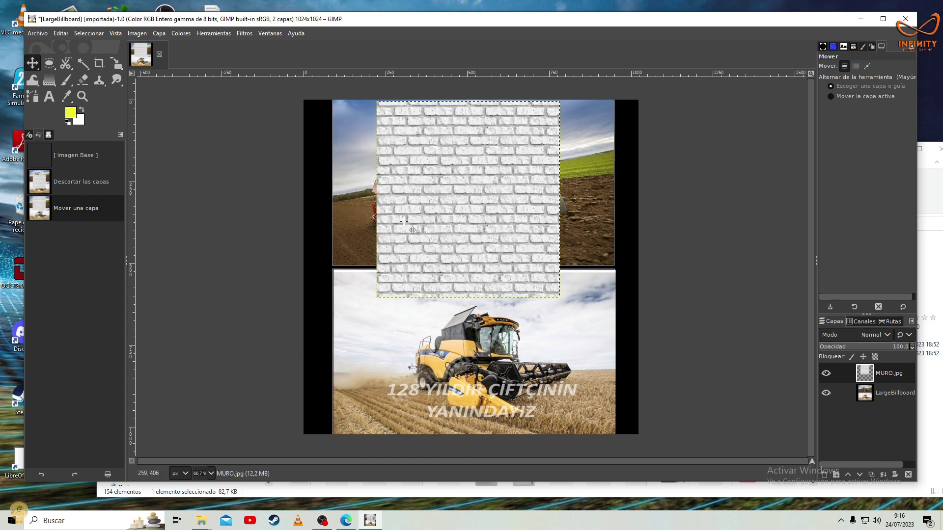
pyautogui.moveTo(404, 222); pyautogui.dragTo(763, 293)
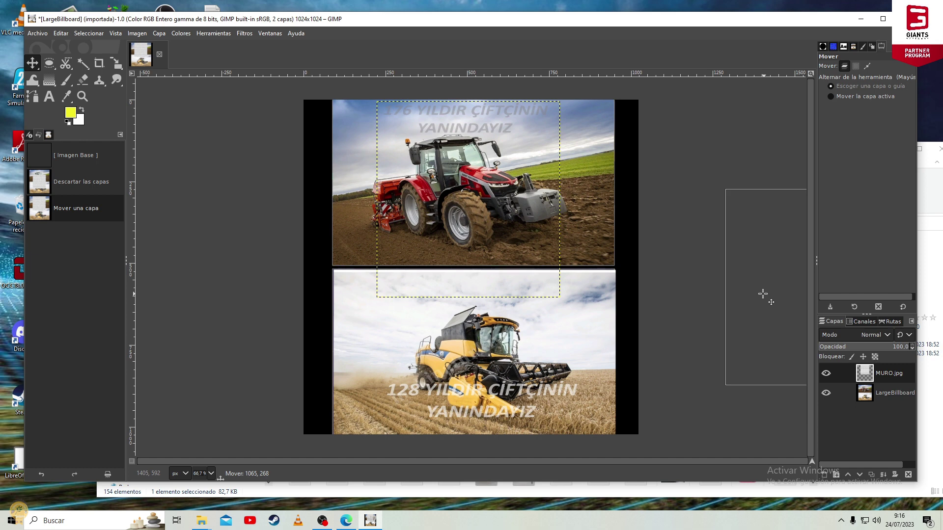
pyautogui.moveTo(762, 294); pyautogui.dragTo(429, 215)
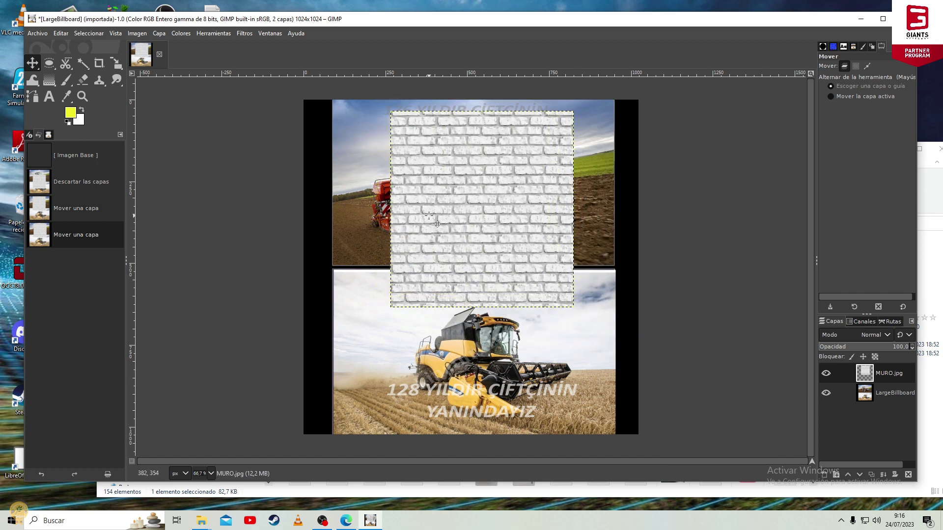
pyautogui.moveTo(504, 236)
pyautogui.mouseDown()
pyautogui.moveTo(475, 223)
pyautogui.moveTo(491, 252)
pyautogui.moveTo(503, 226)
pyautogui.moveTo(477, 258)
pyautogui.moveTo(403, 208)
pyautogui.moveTo(501, 198)
pyautogui.moveTo(503, 403)
pyautogui.moveTo(502, 249)
pyautogui.moveTo(471, 251)
pyautogui.moveTo(476, 259)
pyautogui.mouseUp()
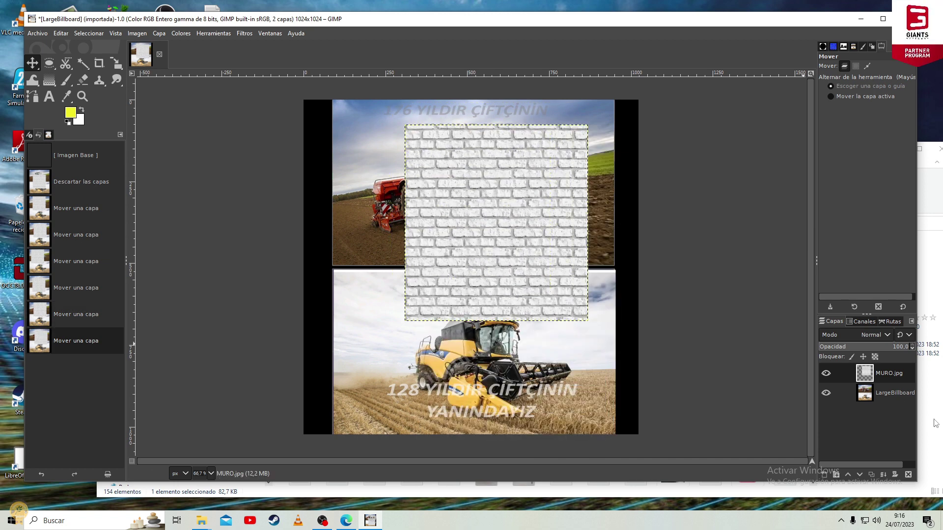
pyautogui.moveTo(523, 197); pyautogui.dragTo(478, 230)
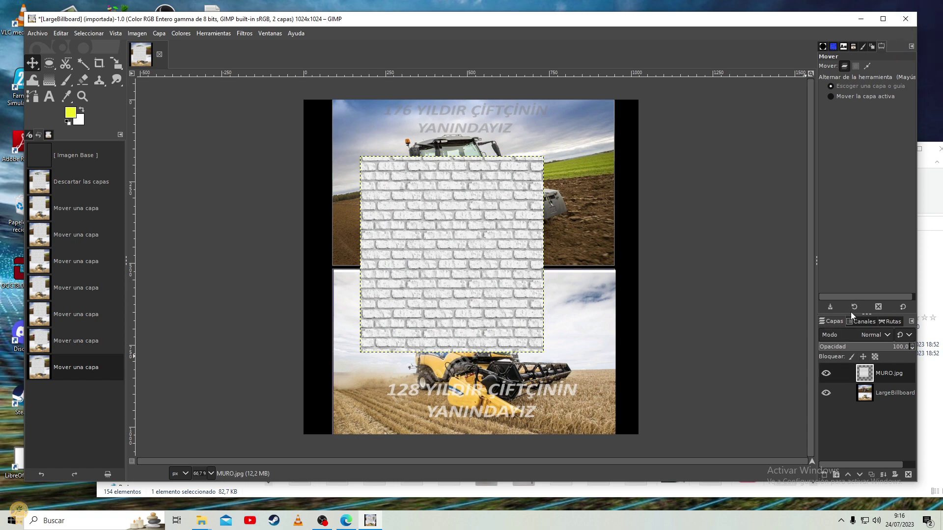
pyautogui.click(882, 19)
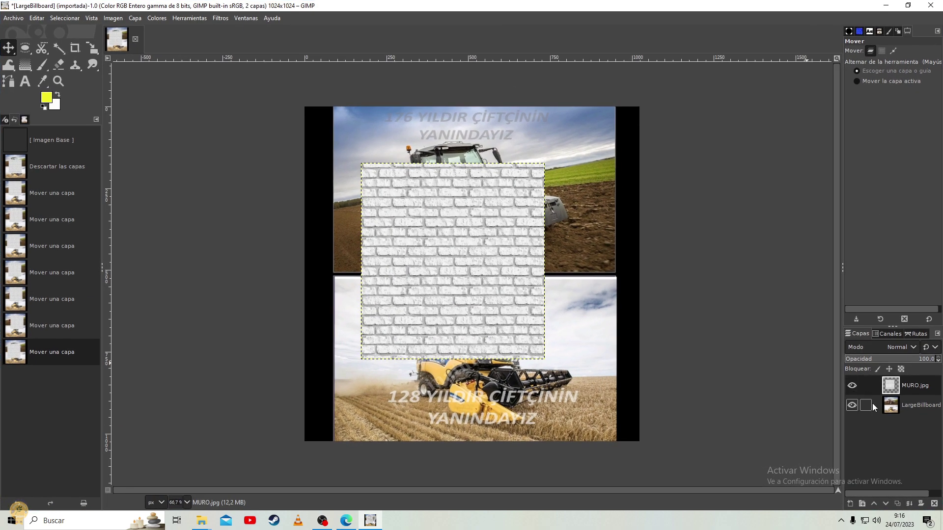
# Move the MURO.jpg layer up over the upper tractor photo, briefly hiding it to check underneath.
pyautogui.click(921, 411)
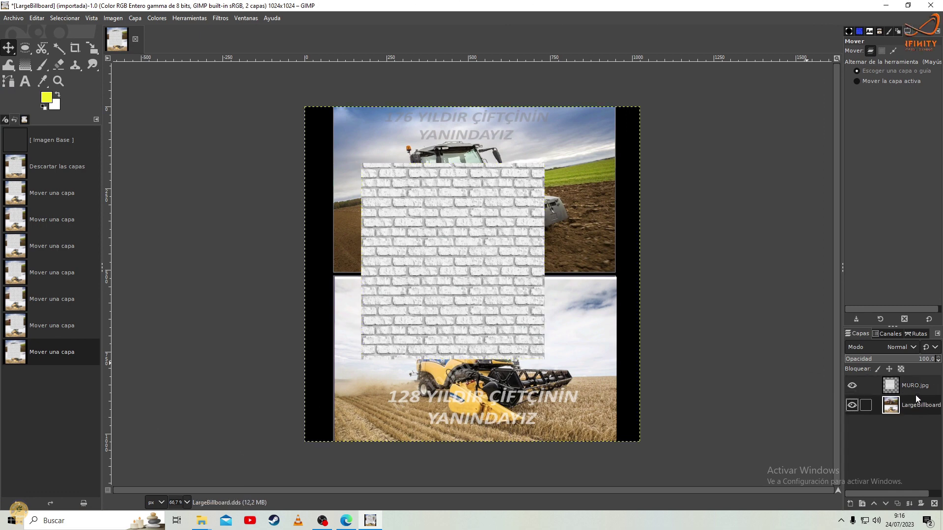
pyautogui.click(914, 387)
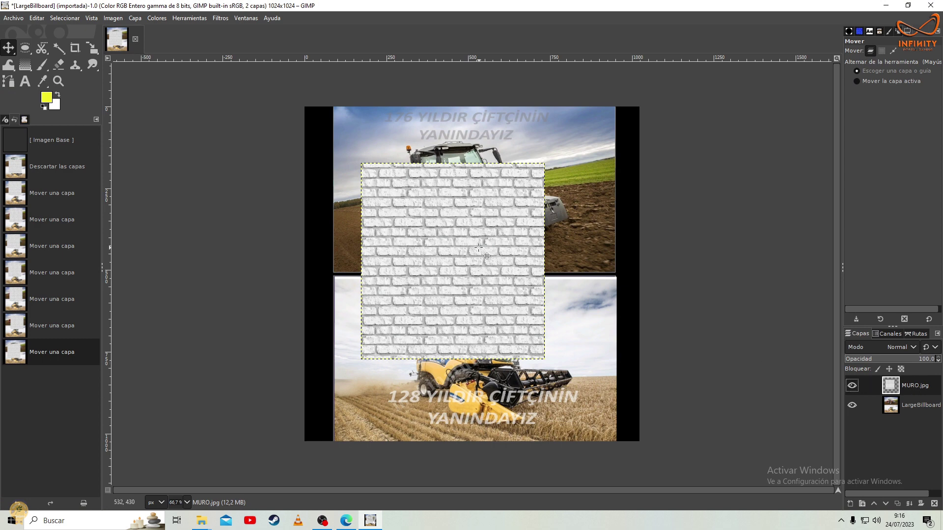
pyautogui.moveTo(452, 251); pyautogui.dragTo(484, 202)
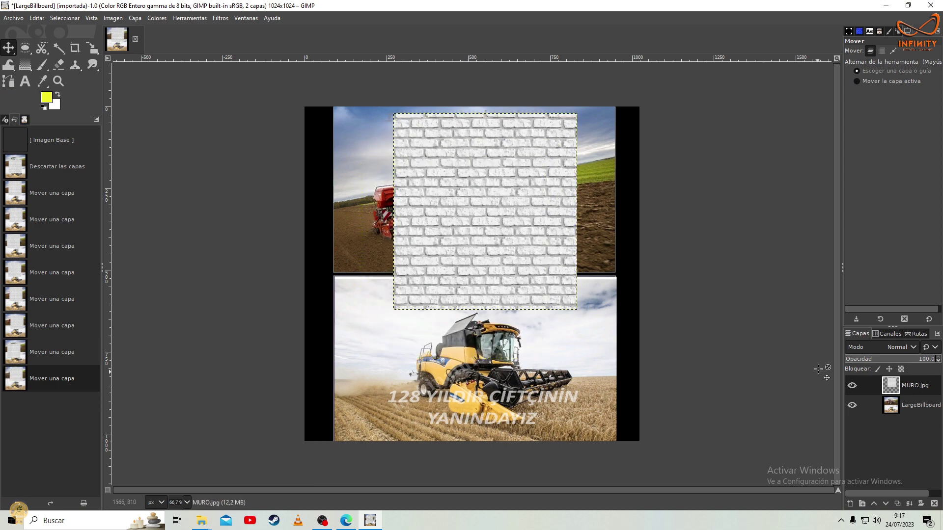
pyautogui.click(852, 386)
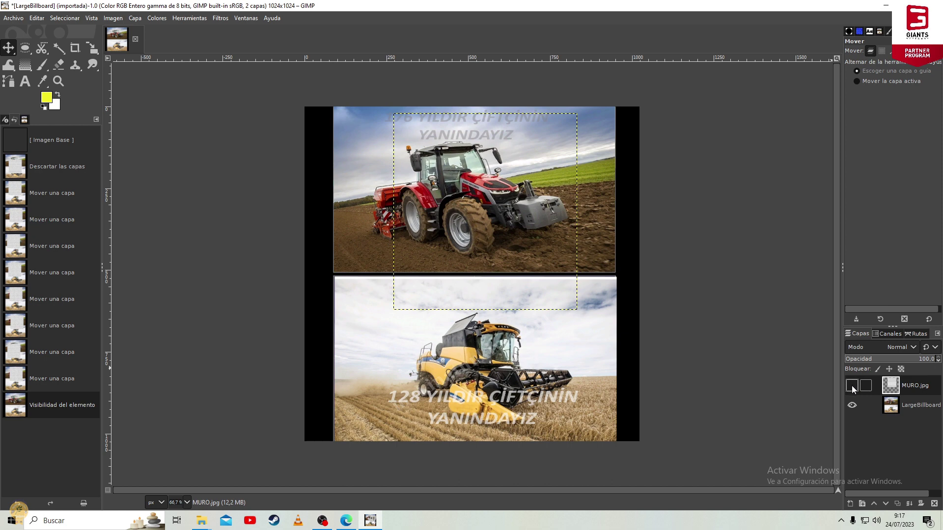
pyautogui.click(853, 388)
pyautogui.click(853, 387)
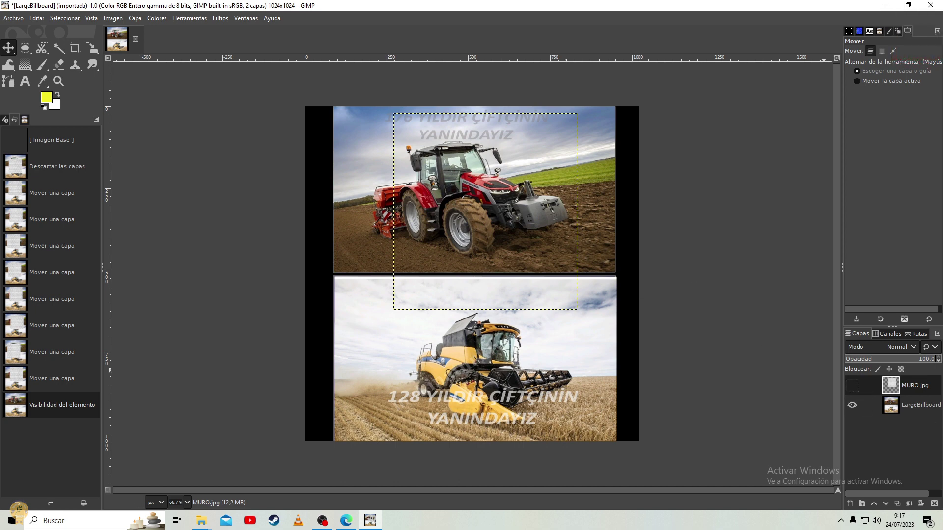
pyautogui.click(928, 408)
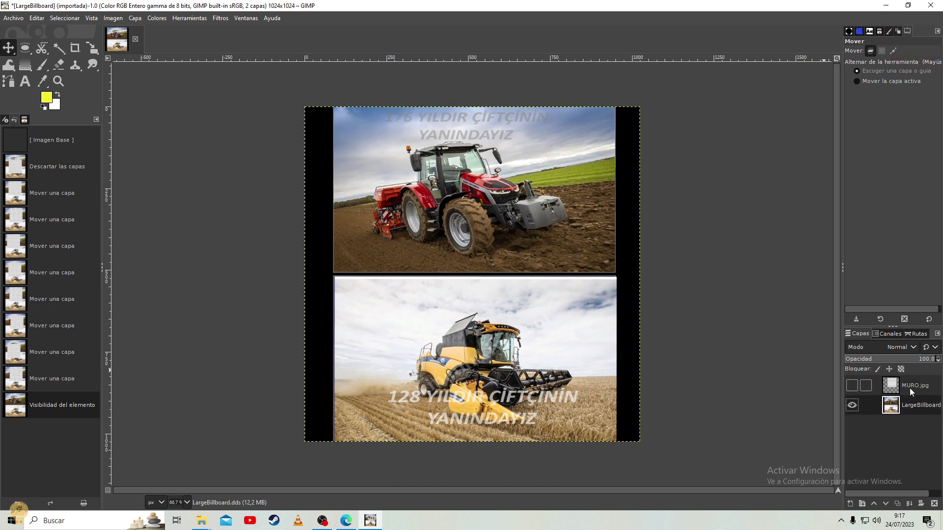
pyautogui.click(852, 387)
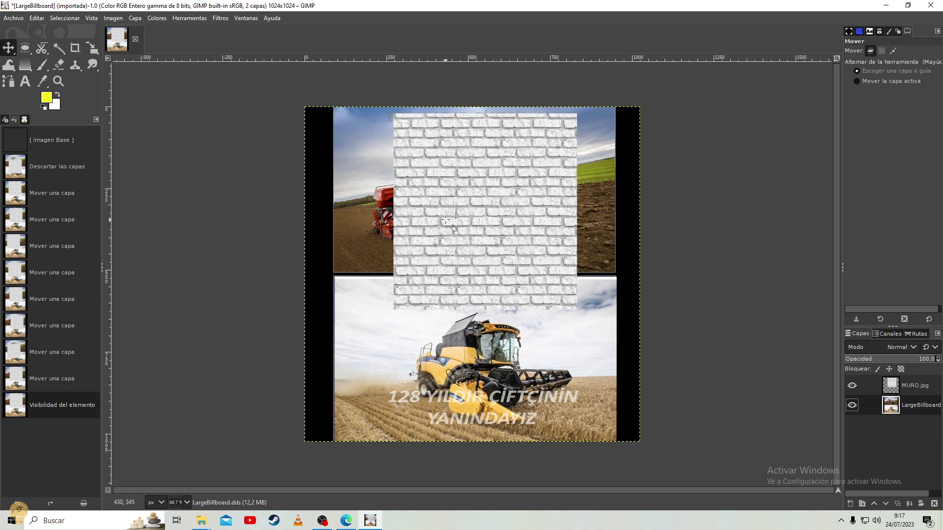
pyautogui.moveTo(463, 223); pyautogui.dragTo(464, 230)
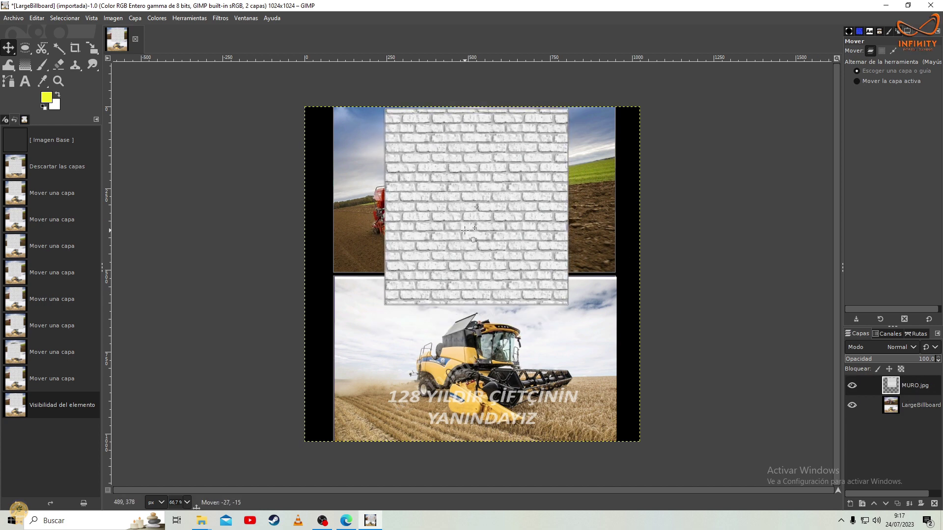
pyautogui.rightClick(465, 230)
pyautogui.moveTo(486, 308)
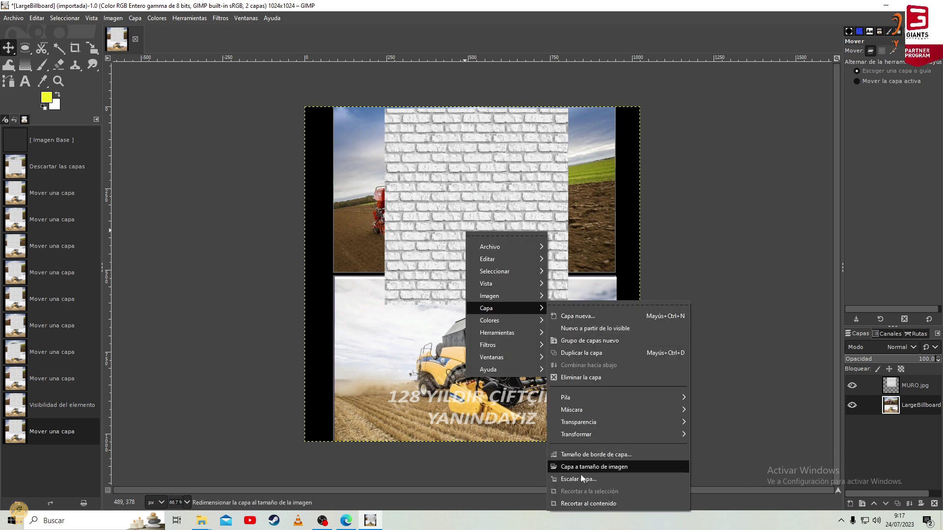
pyautogui.click(579, 479)
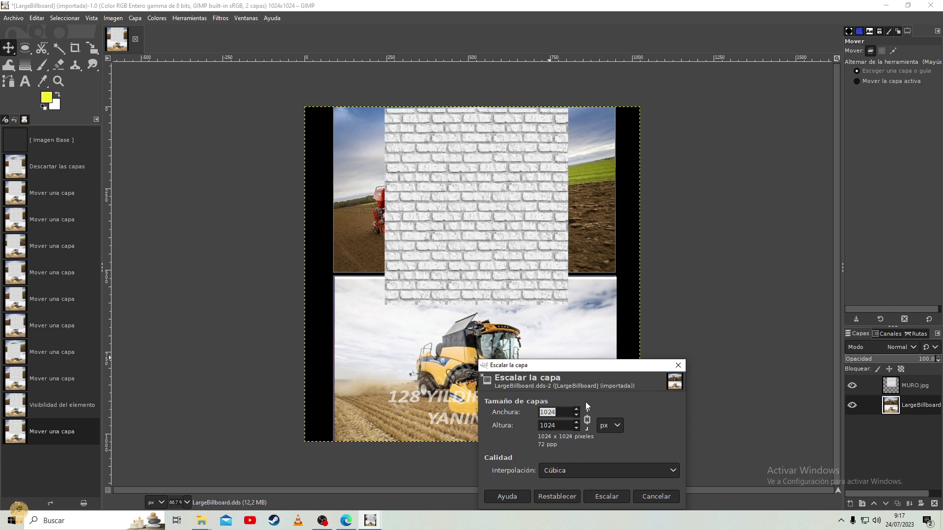
pyautogui.write('900')
pyautogui.tripleClick(559, 425)
pyautogui.write('900')
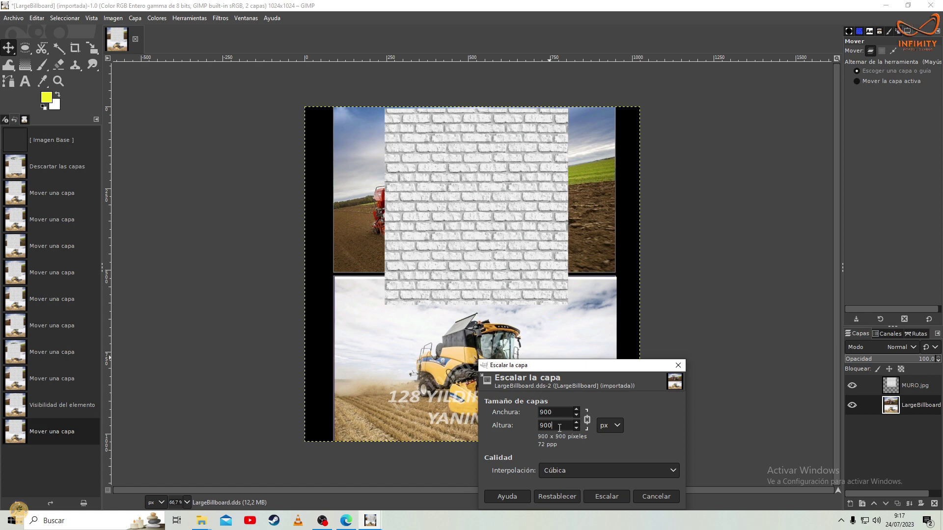
pyautogui.click(606, 496)
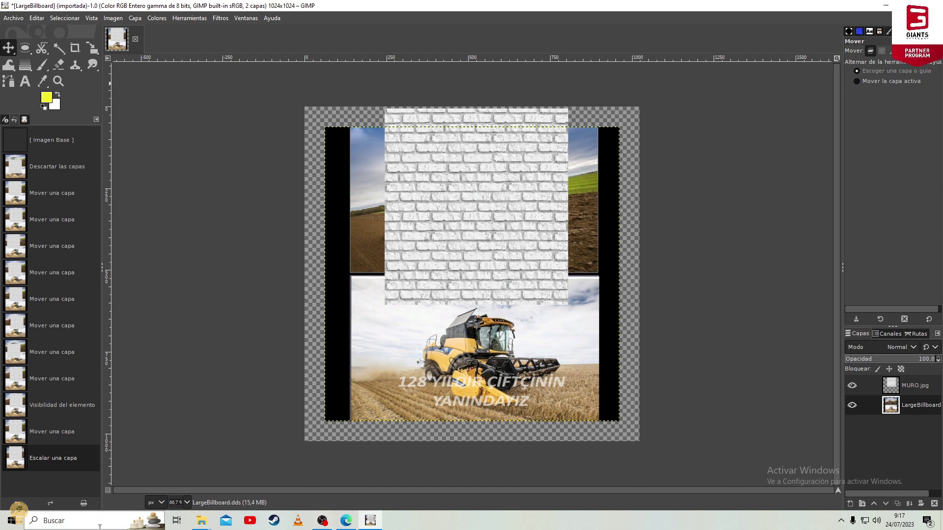
pyautogui.click(31, 504)
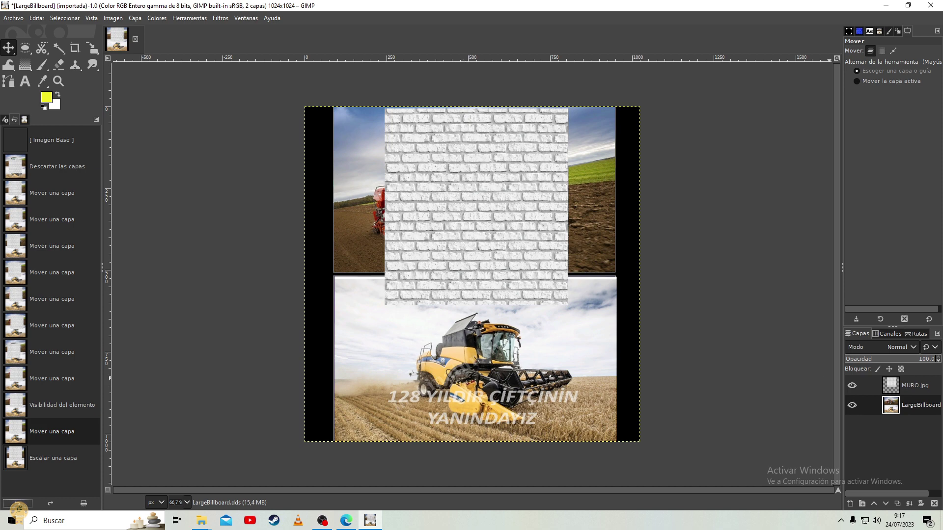
# Shift the MURO.jpg brick layer slightly left and up with the Move tool.
pyautogui.click(908, 385)
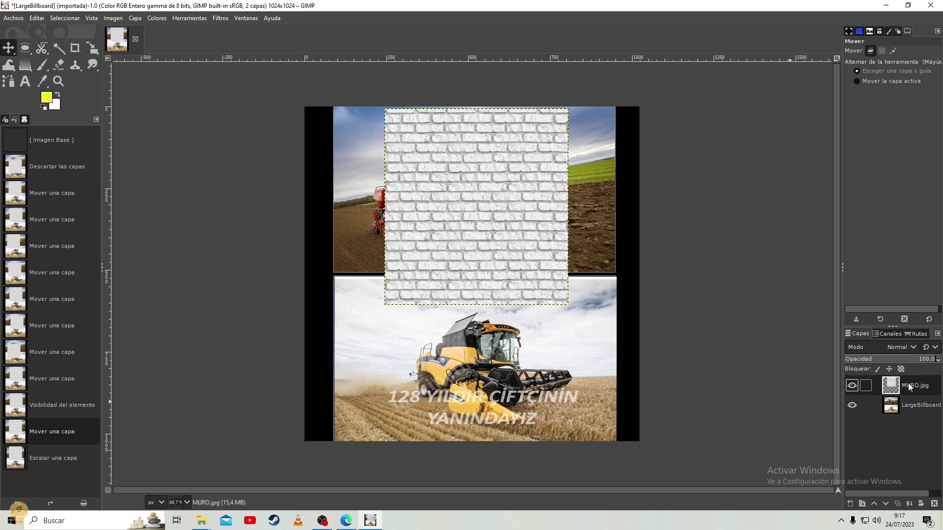
pyautogui.moveTo(457, 203)
pyautogui.mouseDown()
pyautogui.moveTo(445, 267)
pyautogui.moveTo(431, 200)
pyautogui.mouseUp()
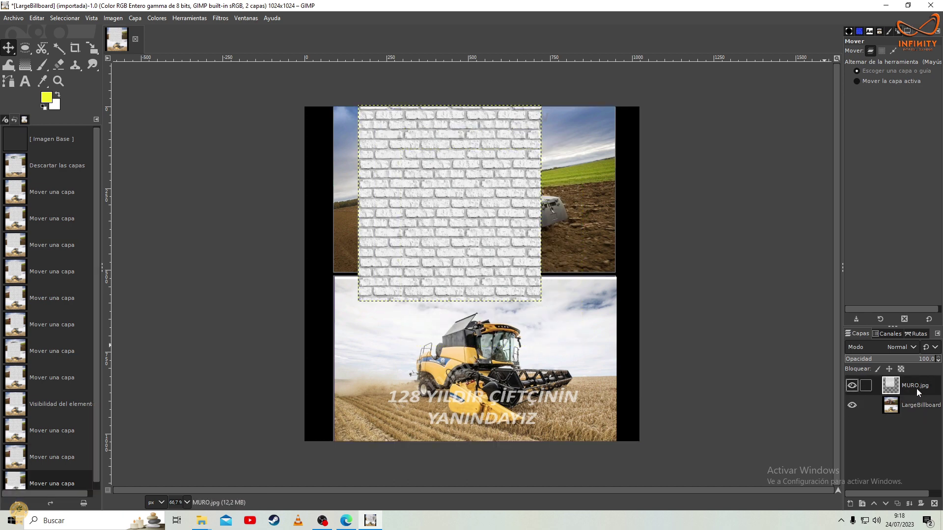
pyautogui.moveTo(444, 240); pyautogui.dragTo(454, 290)
pyautogui.rightClick(454, 268)
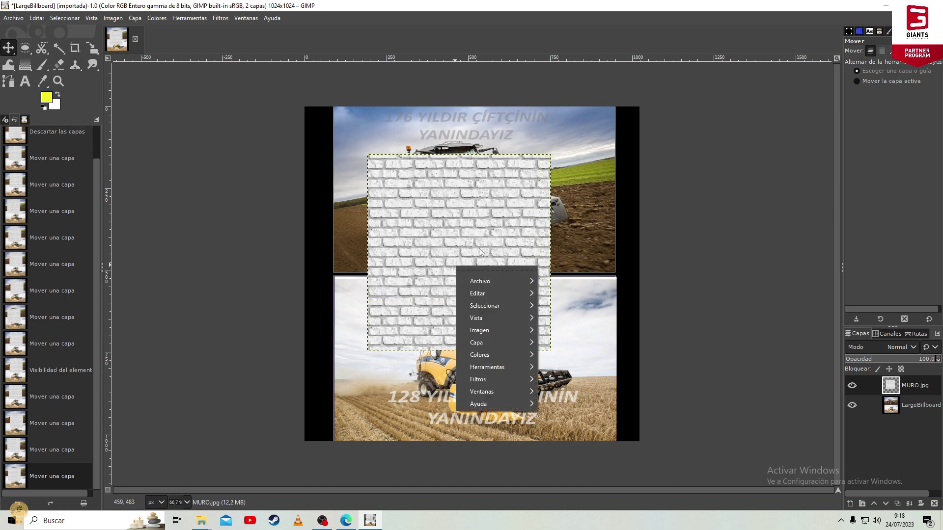
pyautogui.moveTo(476, 343)
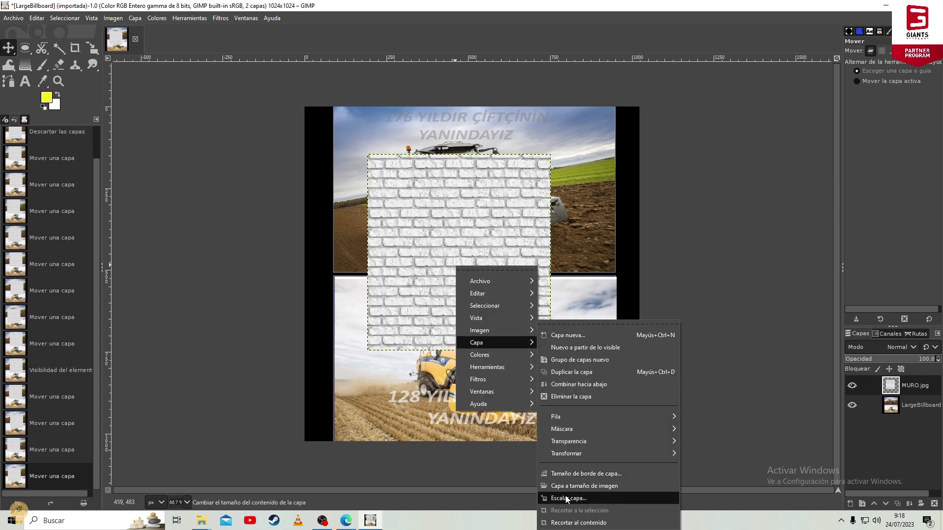
pyautogui.click(567, 498)
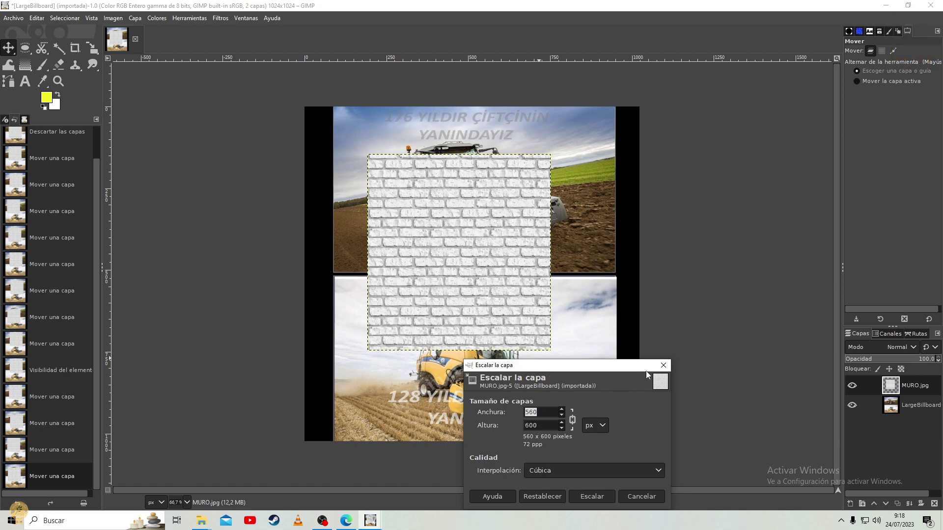
pyautogui.click(663, 366)
pyautogui.moveTo(465, 265); pyautogui.dragTo(477, 222)
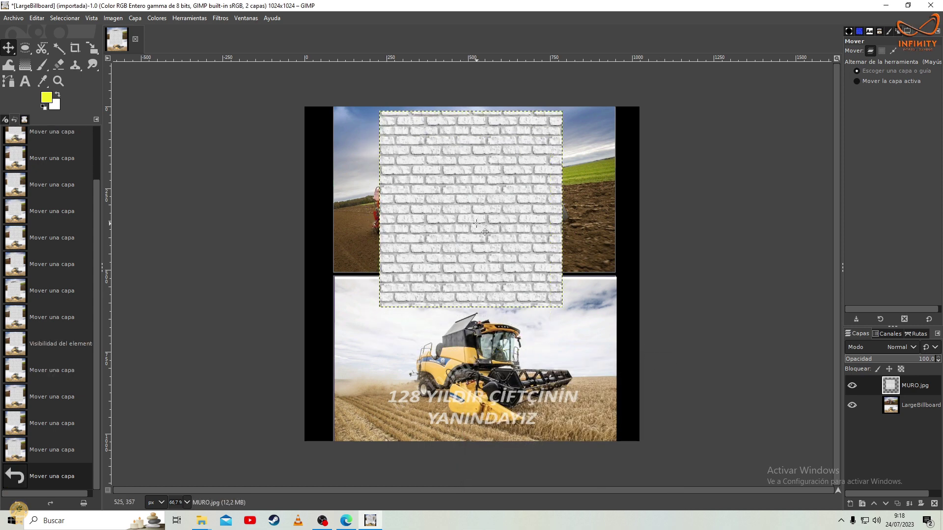
# Bring up the Scale Layer settings for the LargeBillboard layer.
pyautogui.click(923, 411)
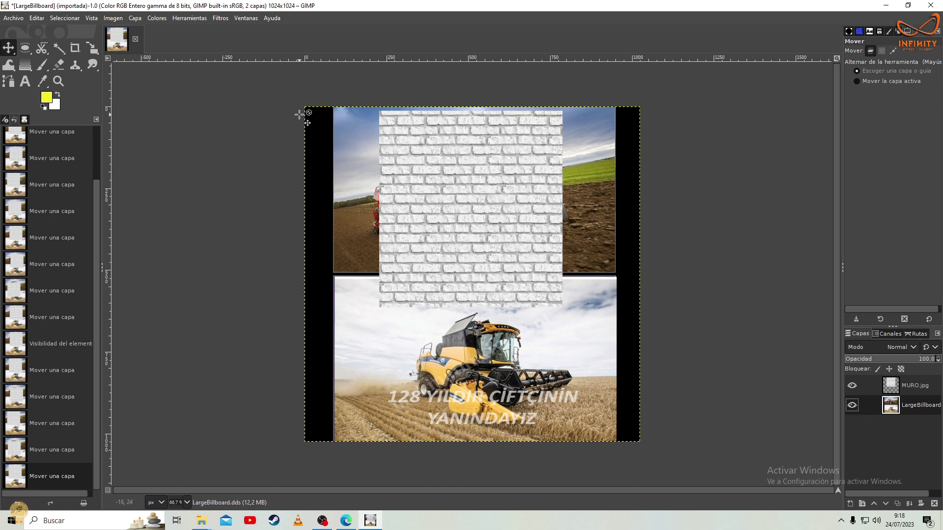
pyautogui.rightClick(518, 353)
pyautogui.click(686, 492)
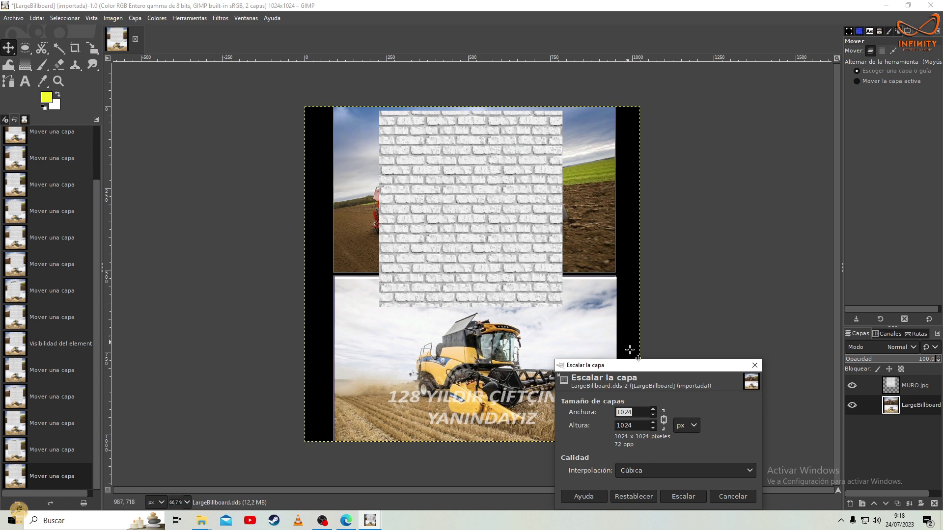
# Unlink width and height and scale the MURO.jpg brick layer to 1024 × 400 px.
pyautogui.click(757, 366)
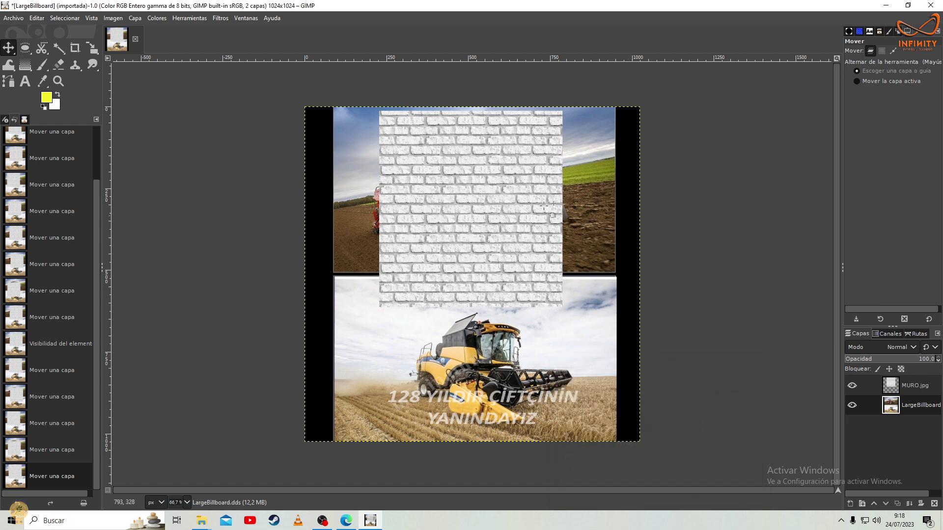
pyautogui.click(922, 388)
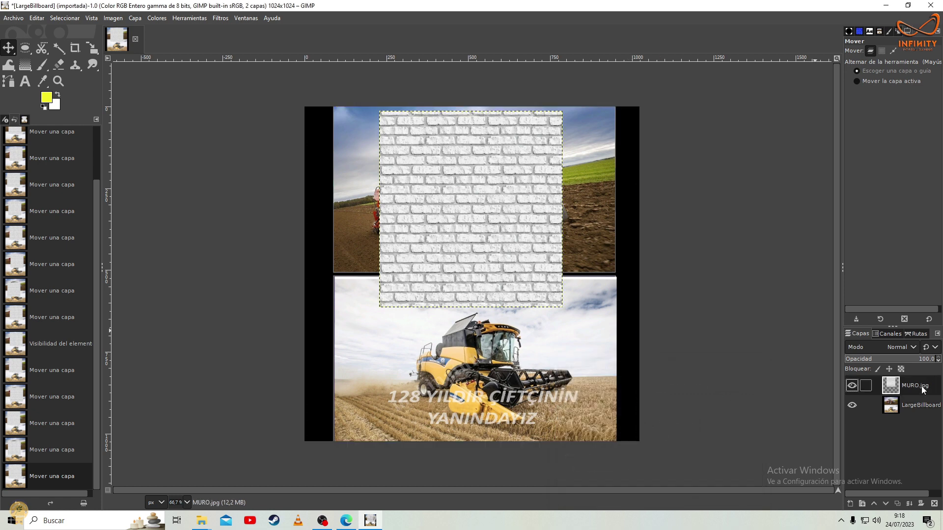
pyautogui.rightClick(490, 225)
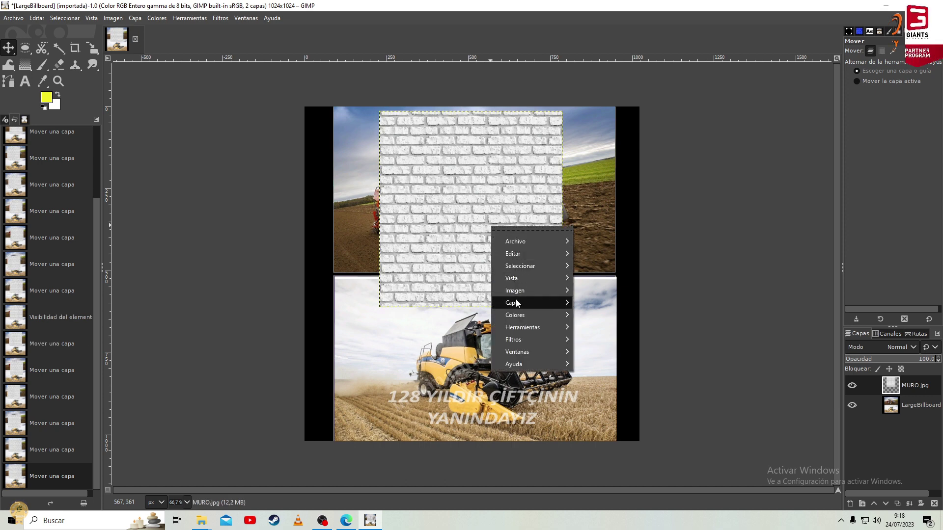
pyautogui.moveTo(513, 302)
pyautogui.click(604, 470)
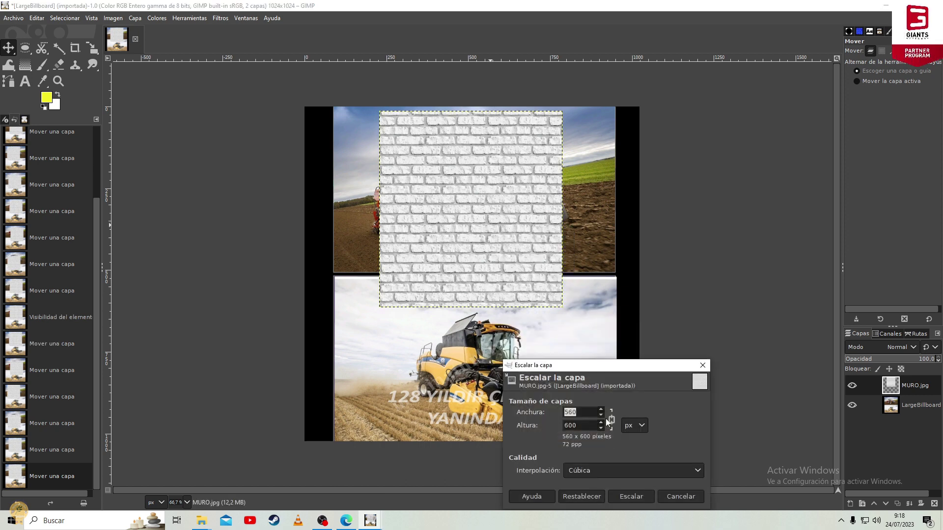
pyautogui.click(611, 420)
pyautogui.write('1024')
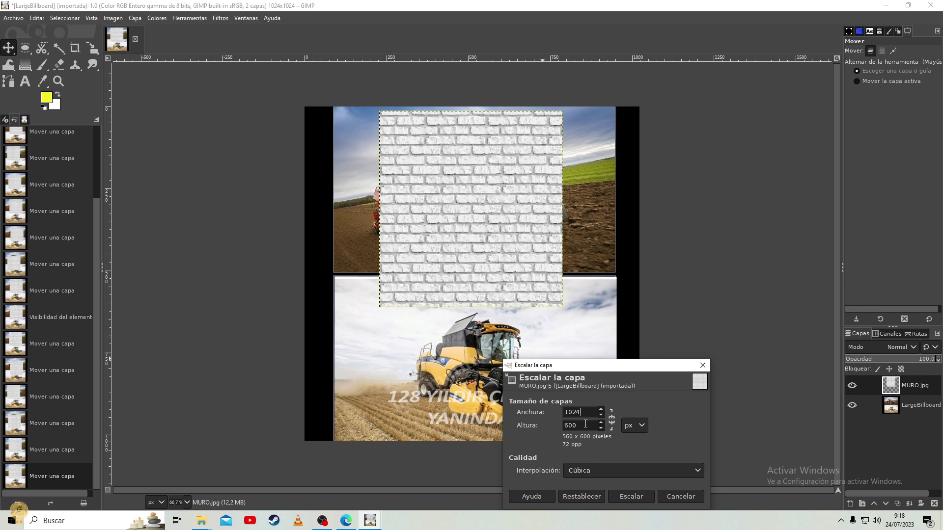
pyautogui.press('Tab')
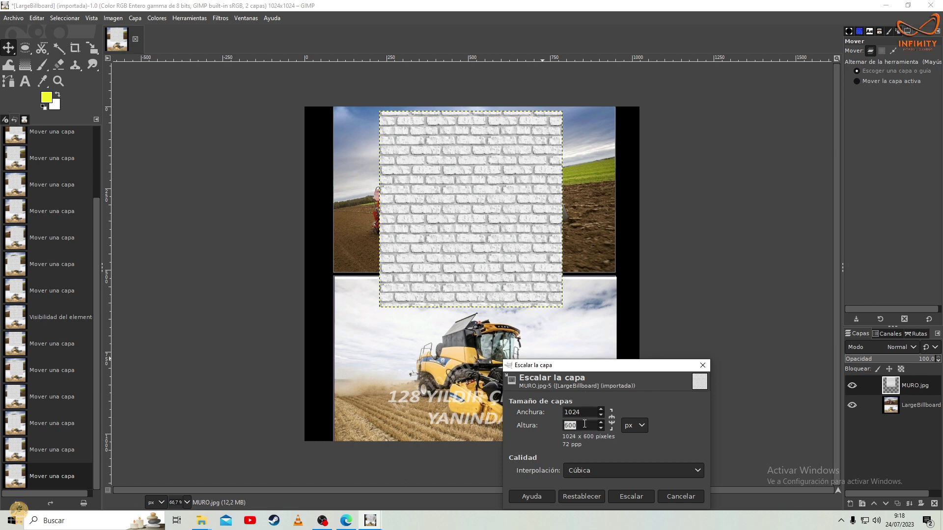
pyautogui.write('4')
pyautogui.click(623, 492)
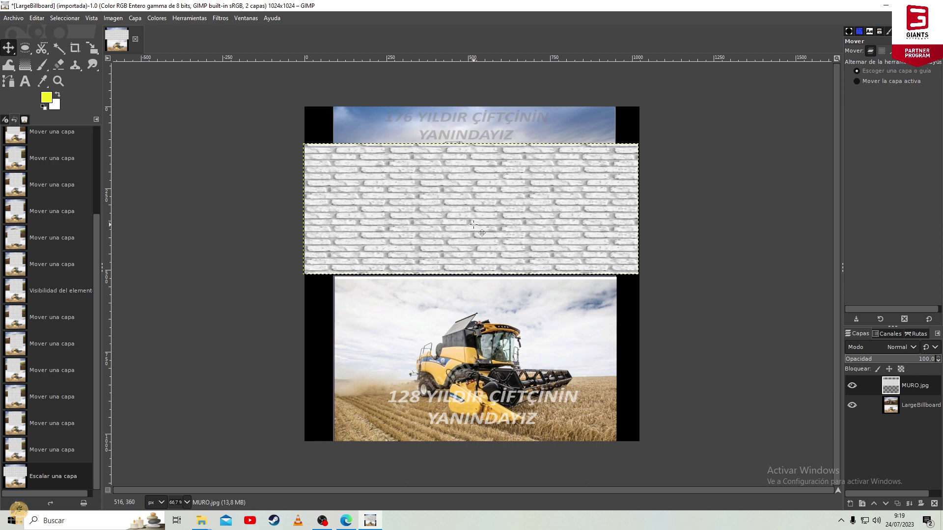
# Rescale the brick wall to 900 × 500 px and move it up to the billboard top.
pyautogui.rightClick(474, 225)
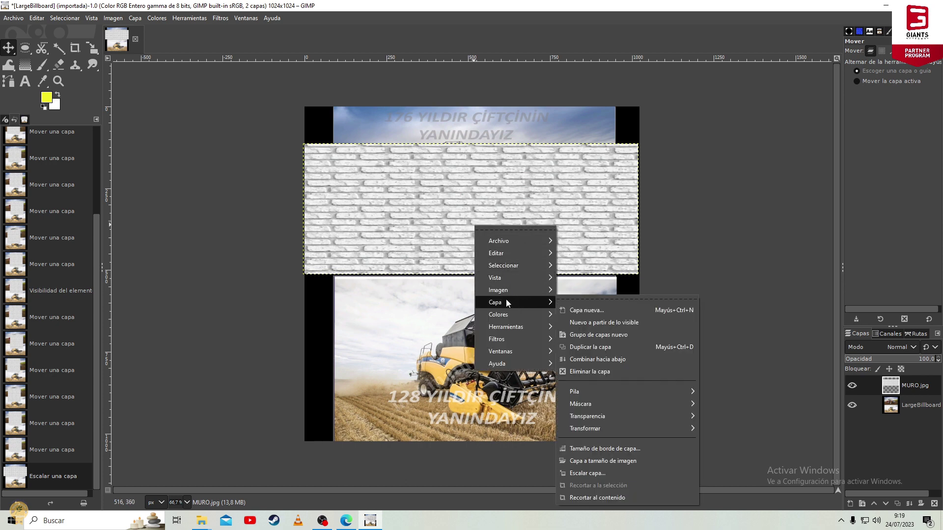
pyautogui.moveTo(512, 302)
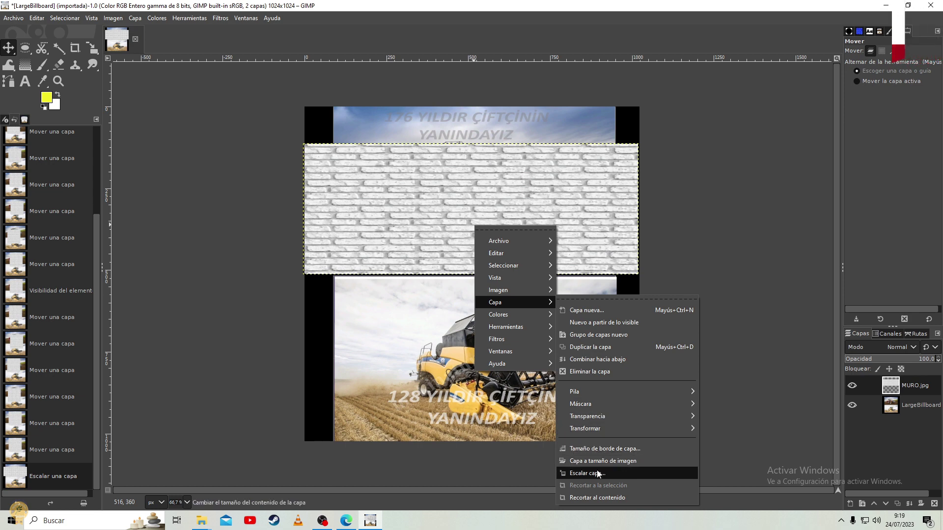
pyautogui.click(599, 473)
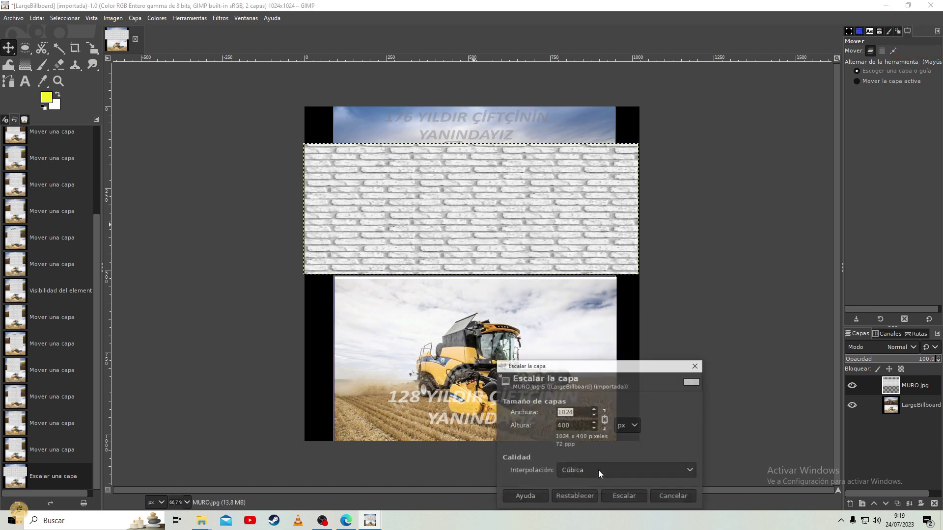
pyautogui.click(604, 419)
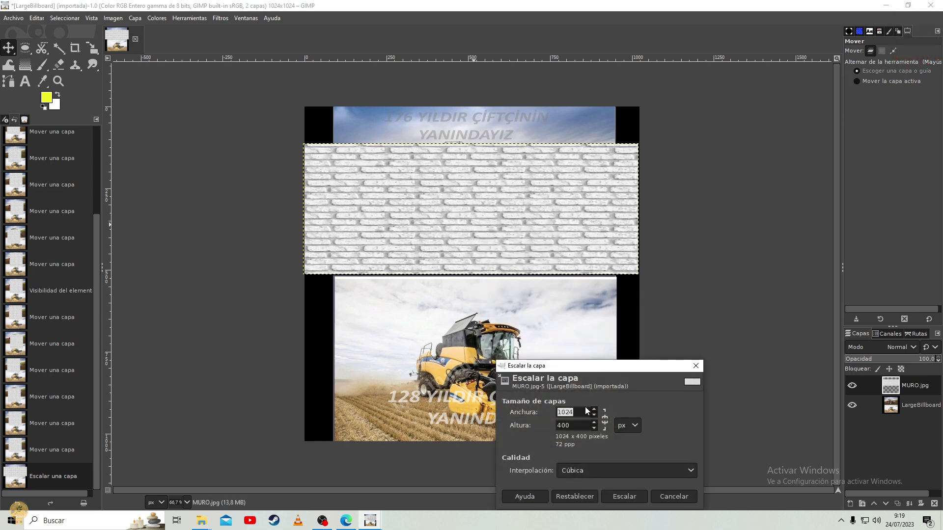
pyautogui.write('900')
pyautogui.doubleClick(588, 424)
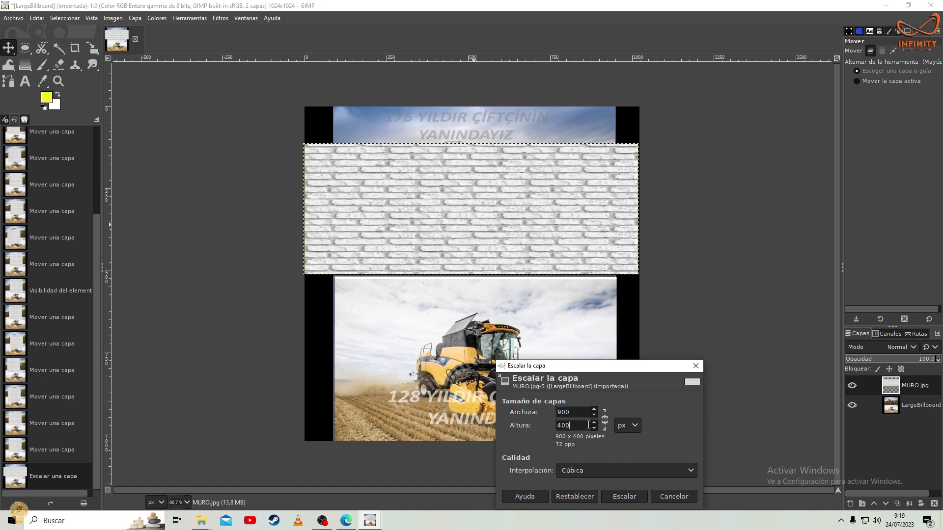
pyautogui.write('50')
pyautogui.click(618, 497)
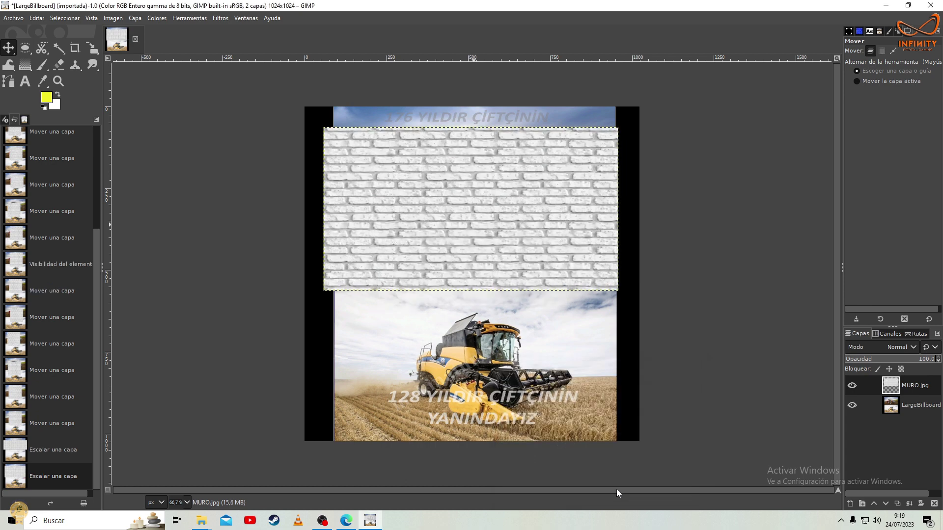
pyautogui.moveTo(476, 182); pyautogui.dragTo(474, 164)
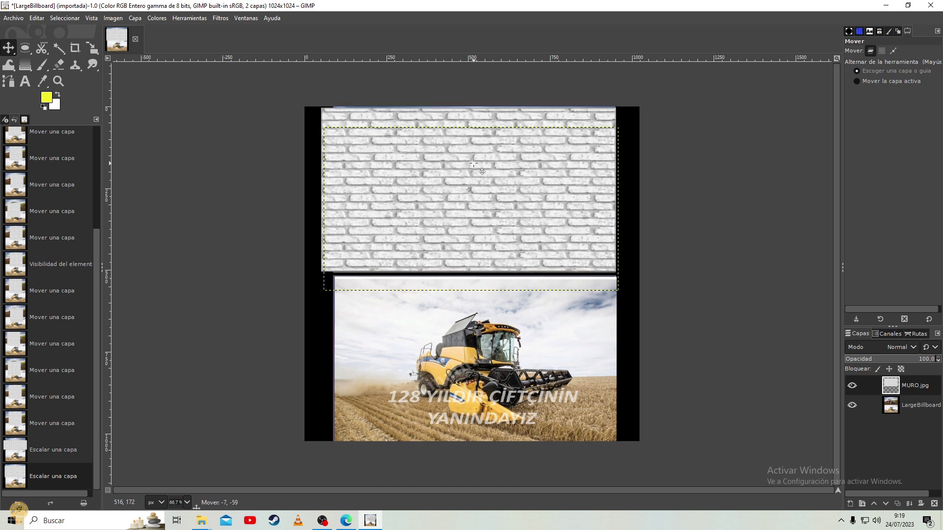
# Try a proportional 800 px width for the wall, then undo that scaling.
pyautogui.rightClick(474, 164)
pyautogui.moveTo(498, 241)
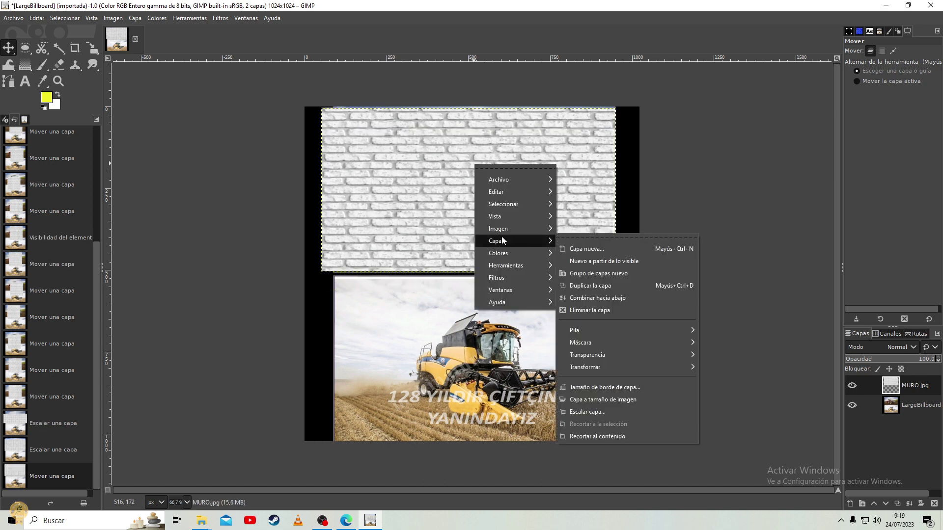
pyautogui.click(597, 411)
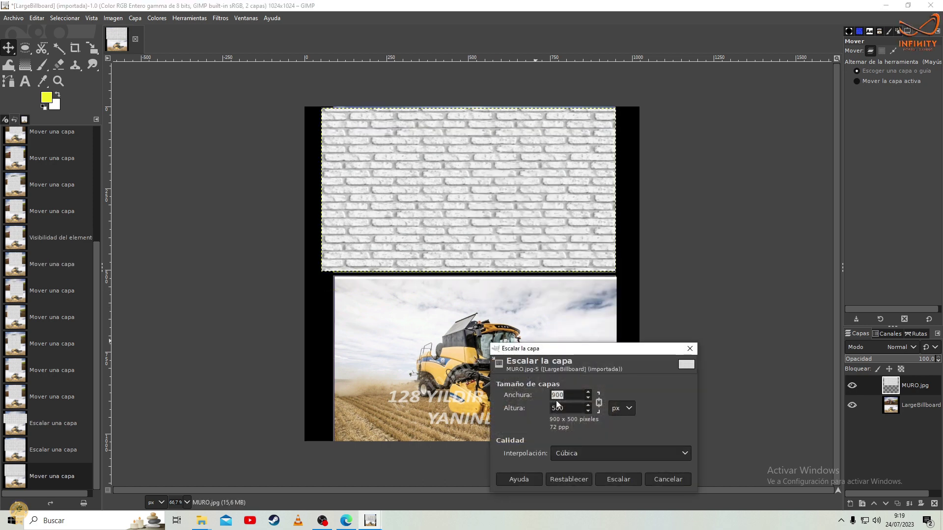
pyautogui.click(593, 400)
pyautogui.doubleClick(573, 395)
pyautogui.write('8')
pyautogui.write('0')
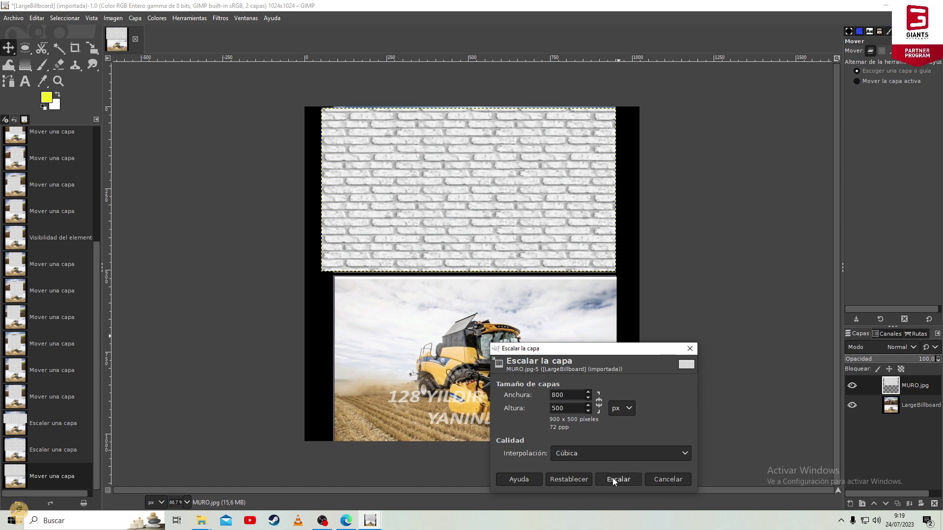
pyautogui.click(613, 479)
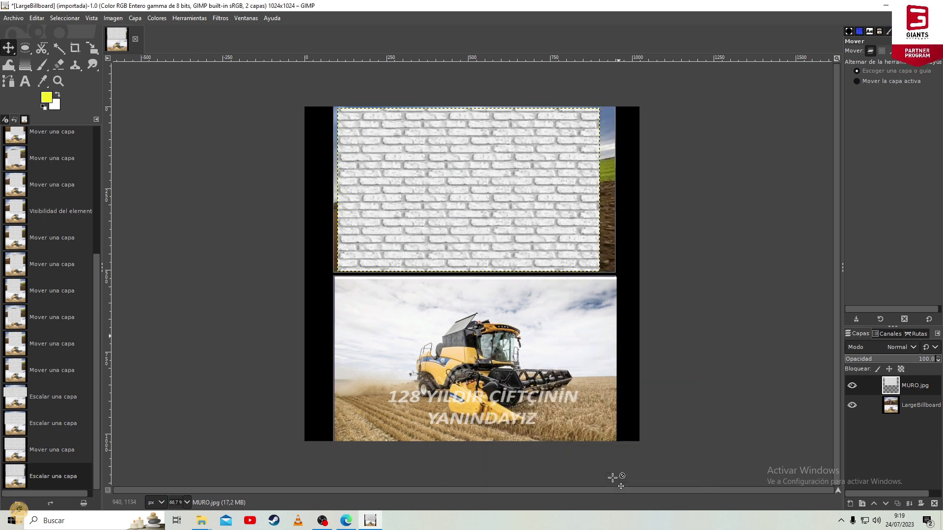
pyautogui.rightClick(512, 187)
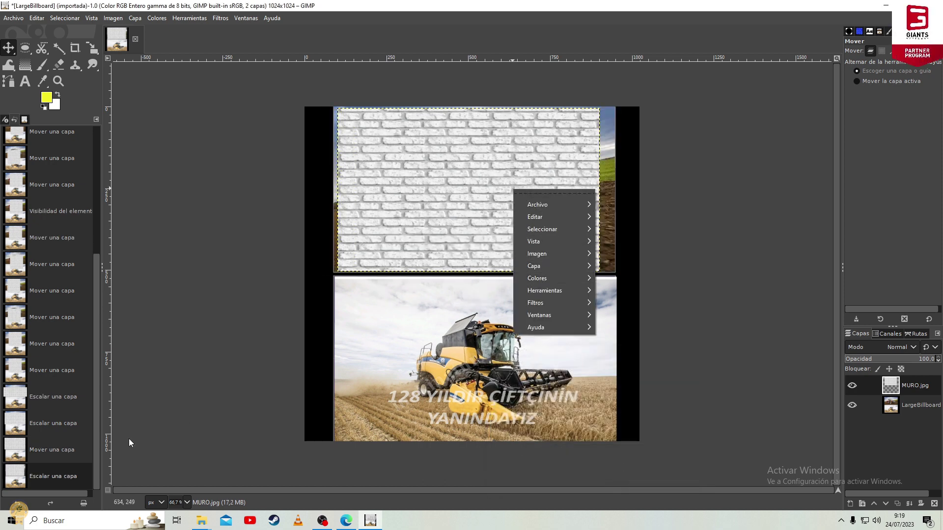
pyautogui.press('Escape')
pyautogui.hotkey('ctrl', 'z')
# Scale the wall to 850 px wide, unlinked, and position it over the upper photo.
pyautogui.rightClick(462, 147)
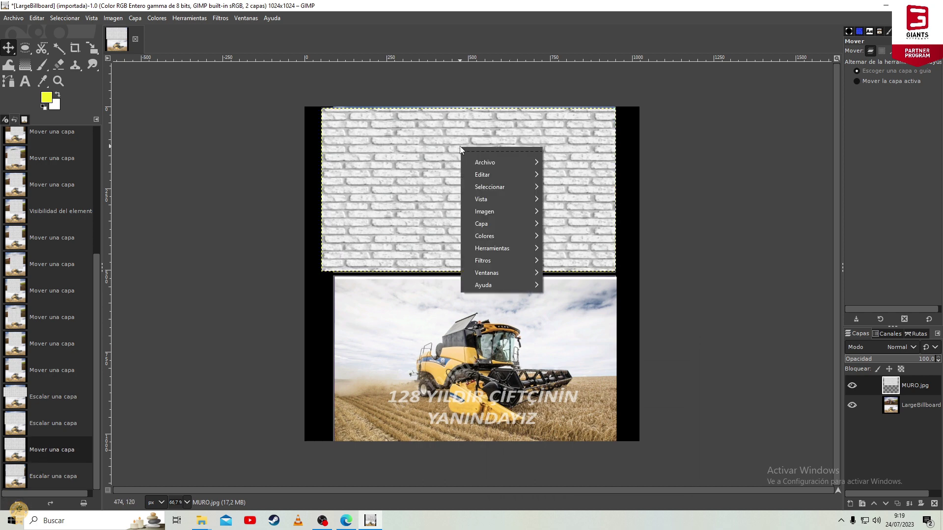
pyautogui.moveTo(481, 223)
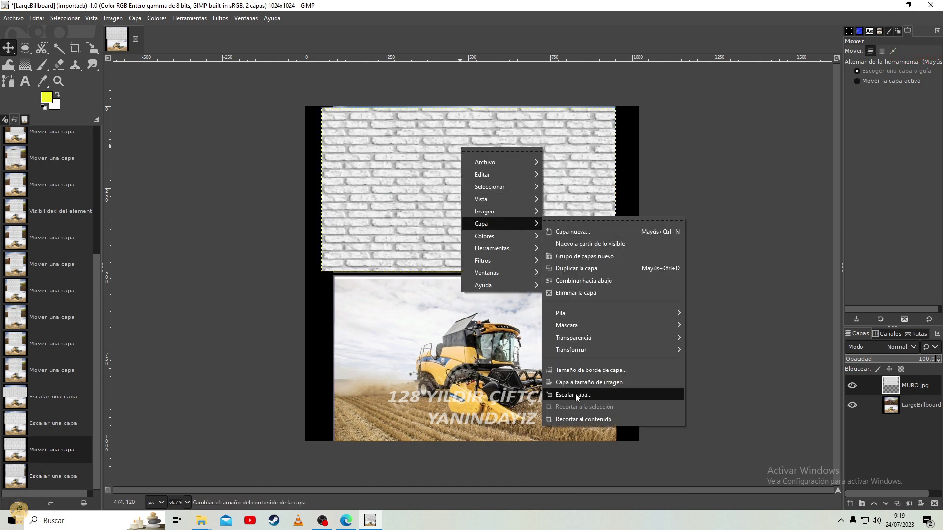
pyautogui.click(576, 394)
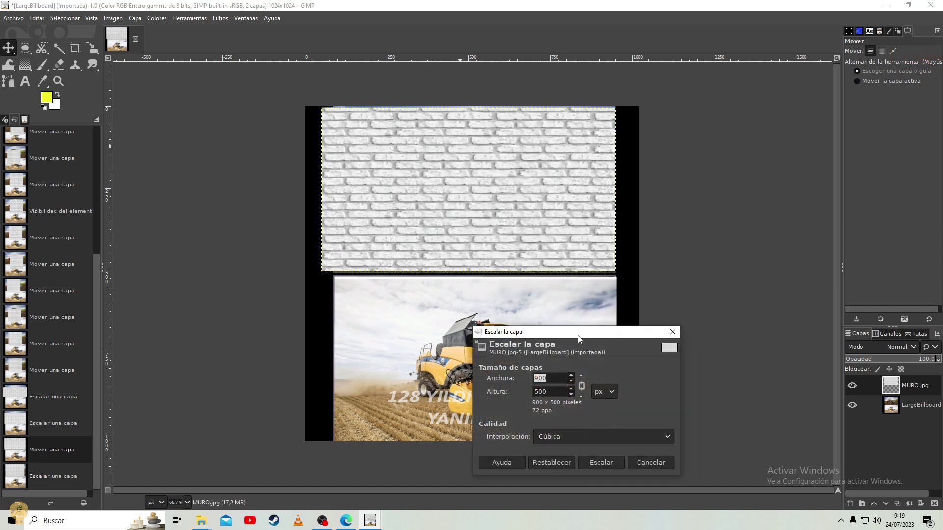
pyautogui.click(582, 385)
pyautogui.write('0')
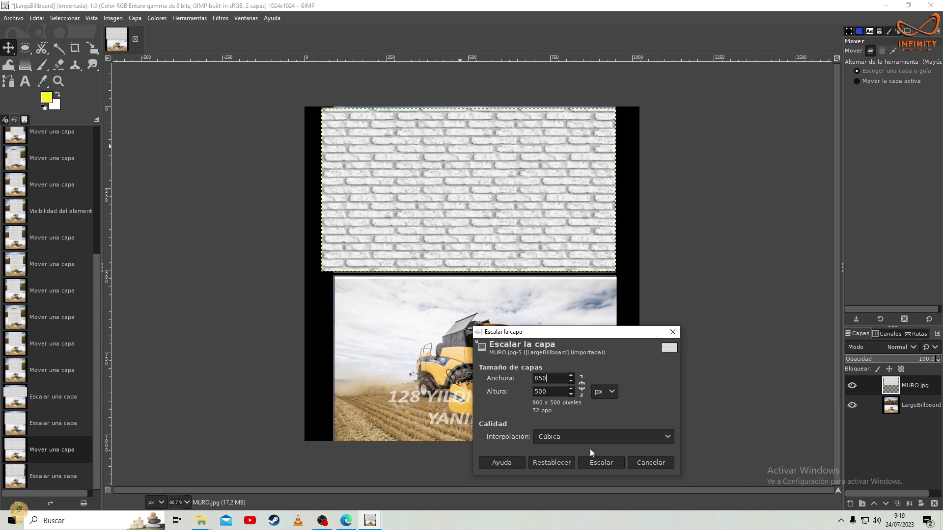
pyautogui.click(591, 461)
pyautogui.moveTo(518, 229); pyautogui.dragTo(523, 229)
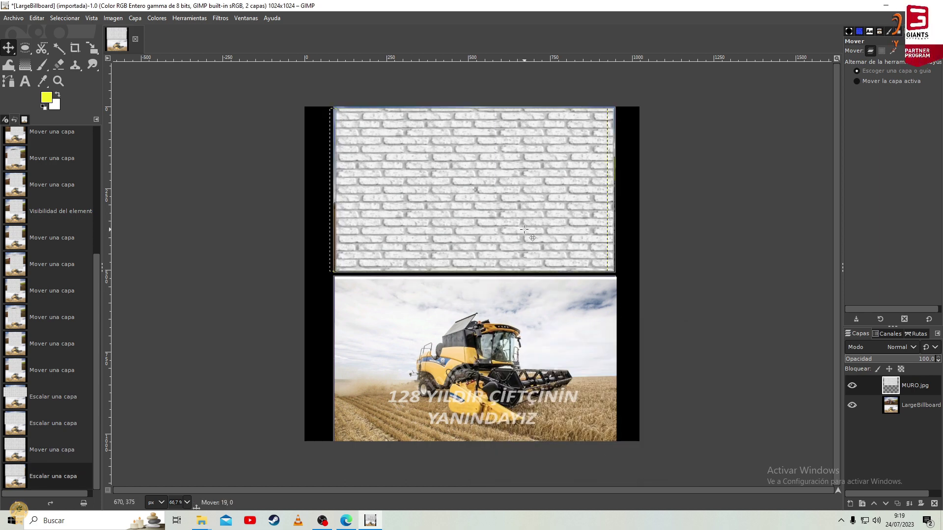
pyautogui.rightClick(524, 229)
pyautogui.moveTo(545, 307)
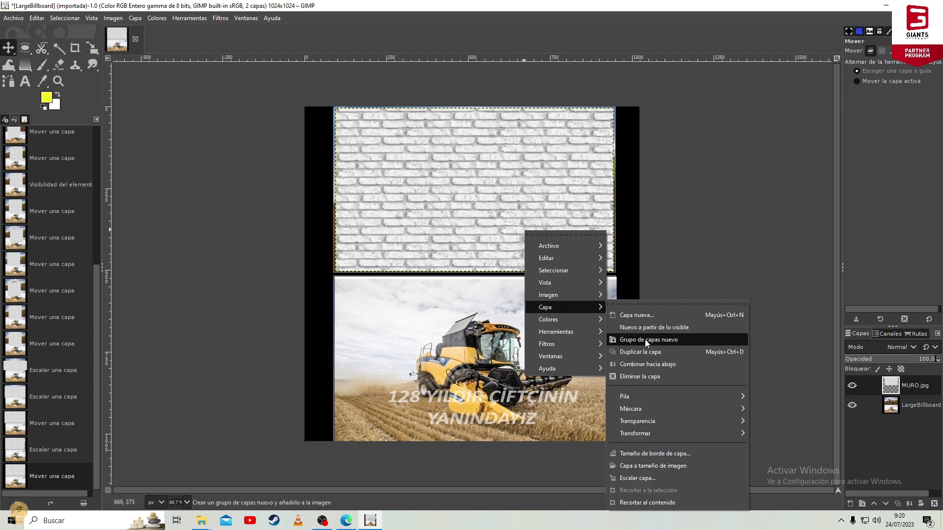
# Scale the MURO.jpg wall layer to 860 × 500 px with width and height unlinked.
pyautogui.click(625, 477)
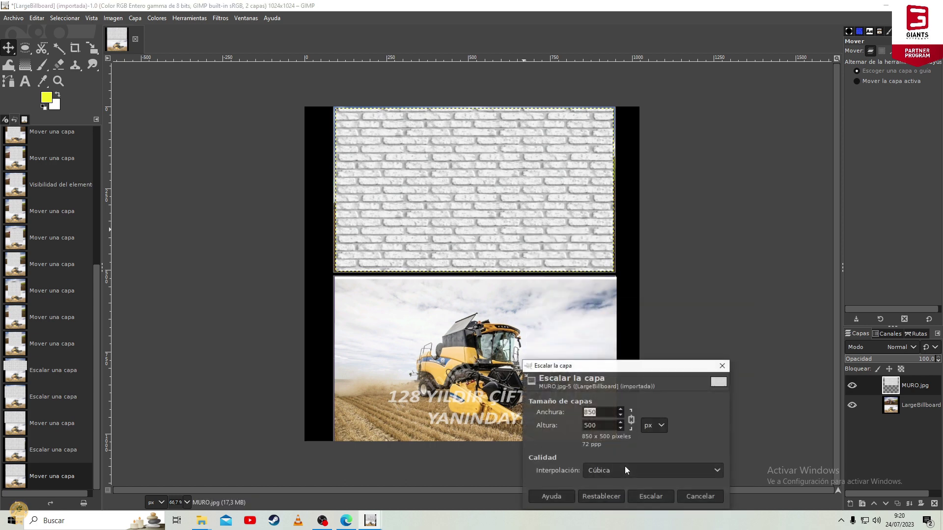
pyautogui.click(631, 421)
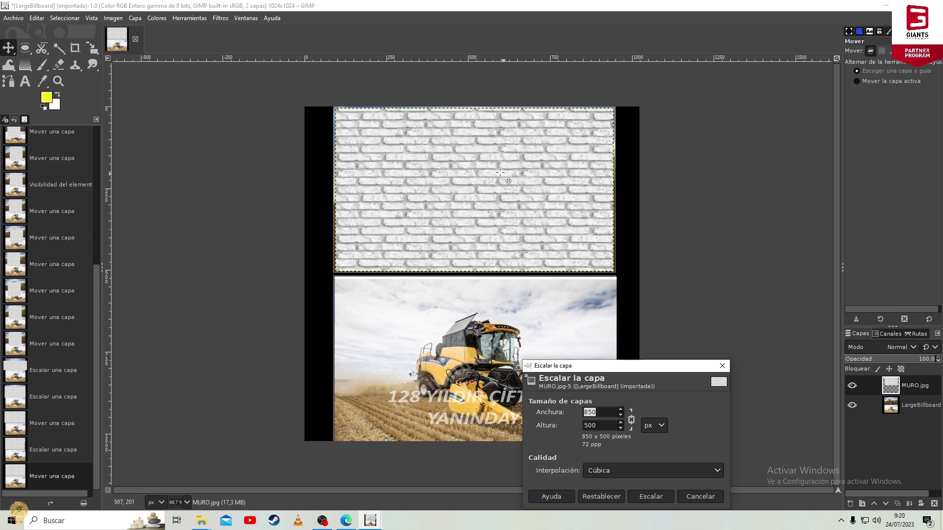
pyautogui.click(394, 154)
pyautogui.moveTo(394, 153); pyautogui.dragTo(393, 153)
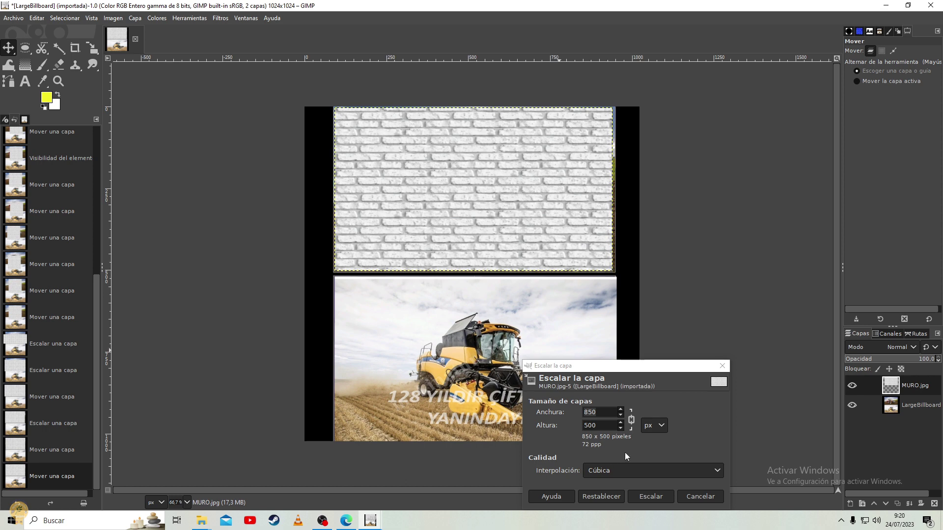
pyautogui.click(632, 421)
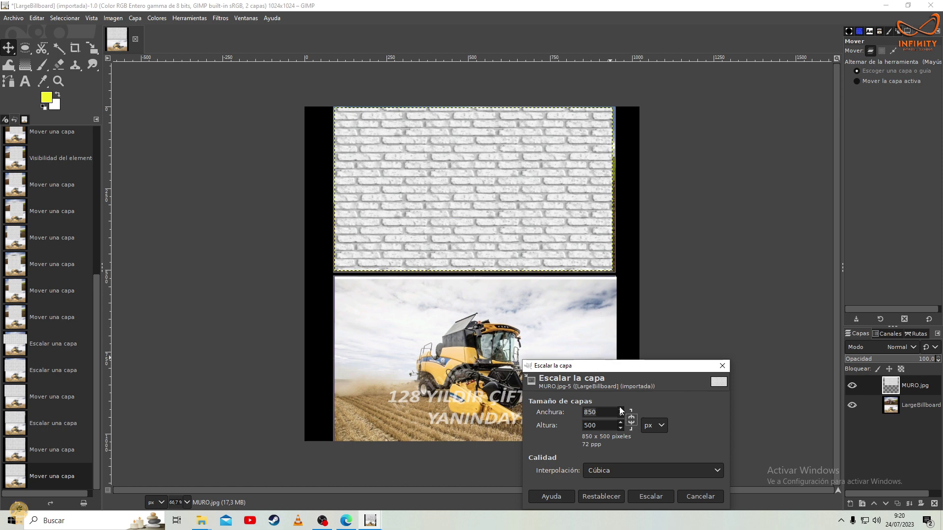
pyautogui.click(615, 409)
pyautogui.click(620, 410)
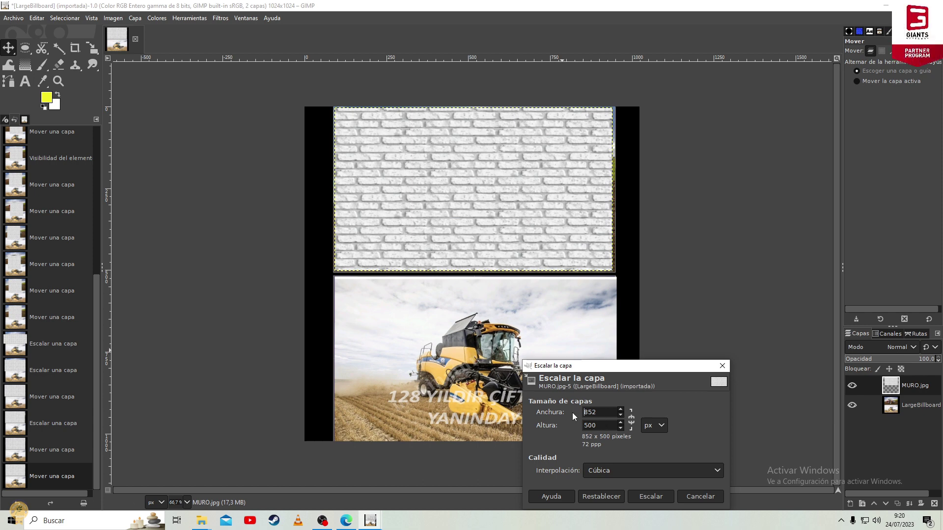
pyautogui.click(620, 415)
pyautogui.click(622, 424)
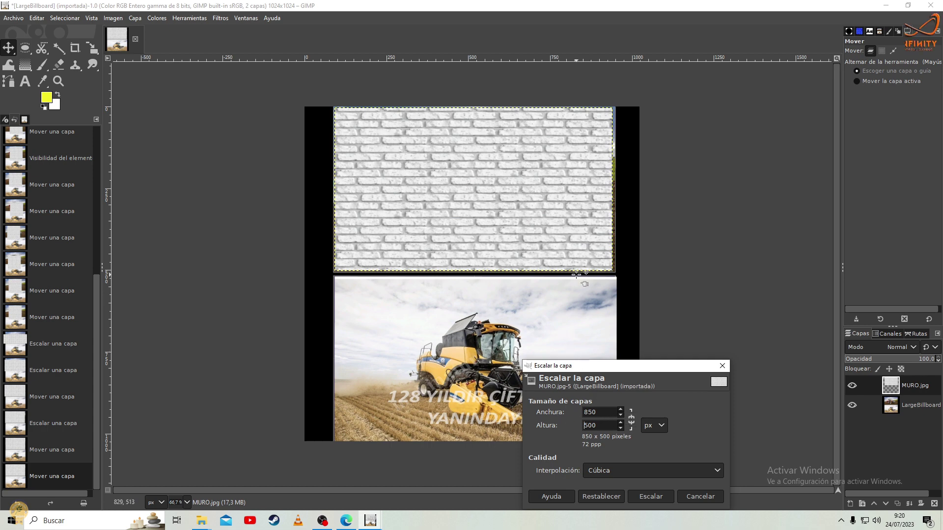
pyautogui.doubleClick(602, 413)
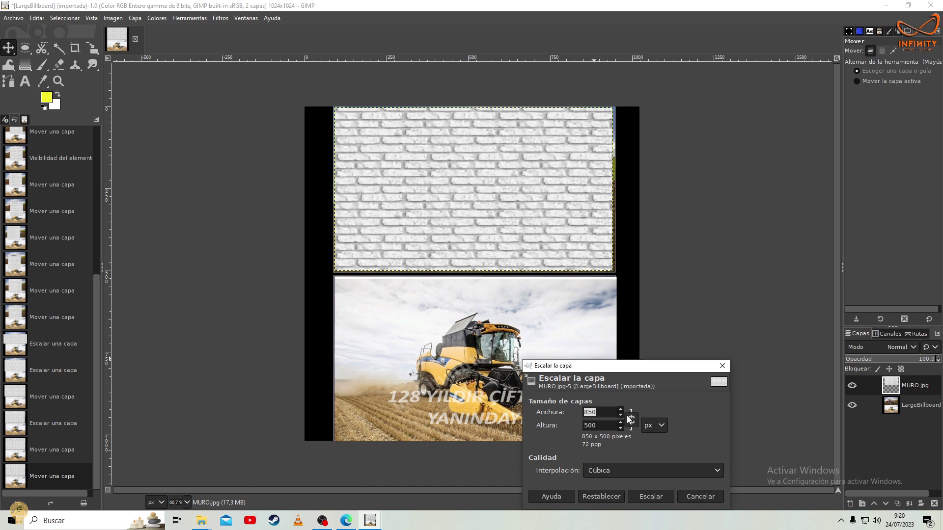
pyautogui.click(621, 410)
pyautogui.click(621, 410)
pyautogui.click(621, 409)
pyautogui.click(621, 410)
pyautogui.click(621, 410)
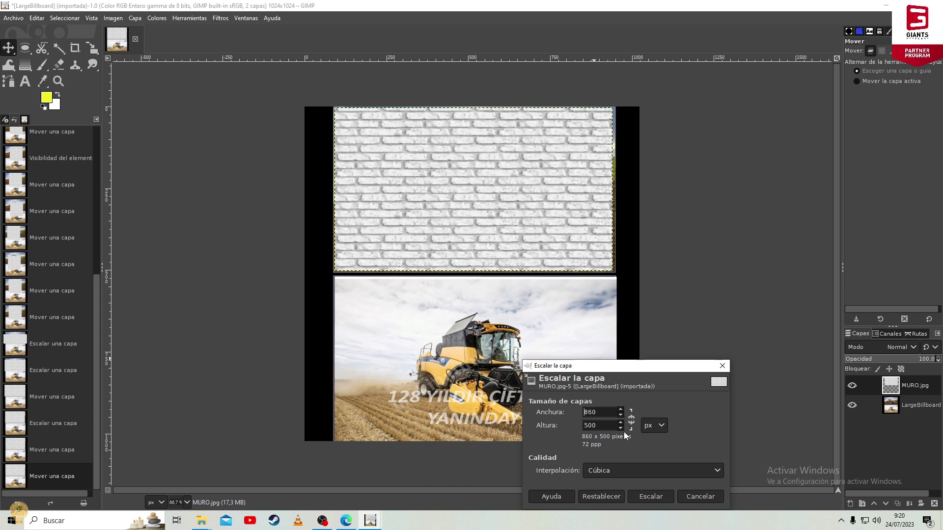
pyautogui.click(643, 497)
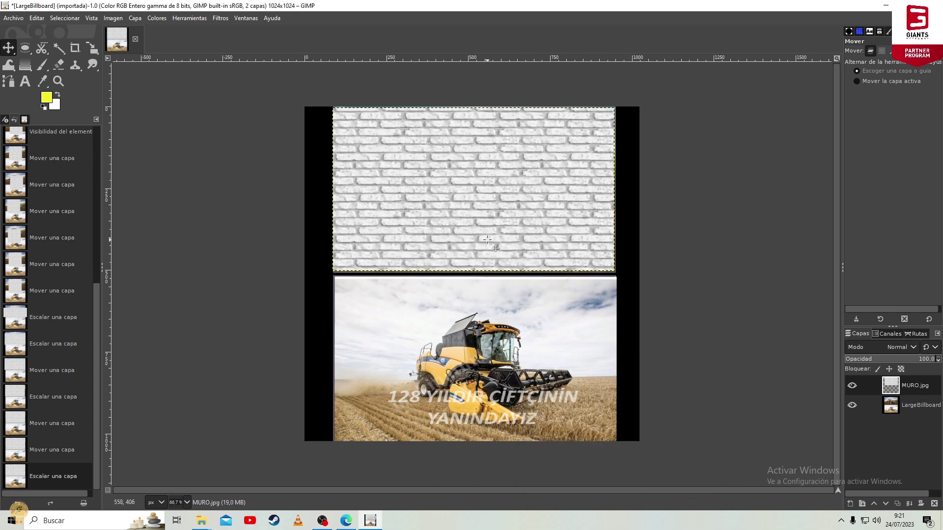
# Nudge the brick wall a few pixels, toggling its visibility to check it covers the upper photo.
pyautogui.moveTo(487, 240); pyautogui.dragTo(488, 240)
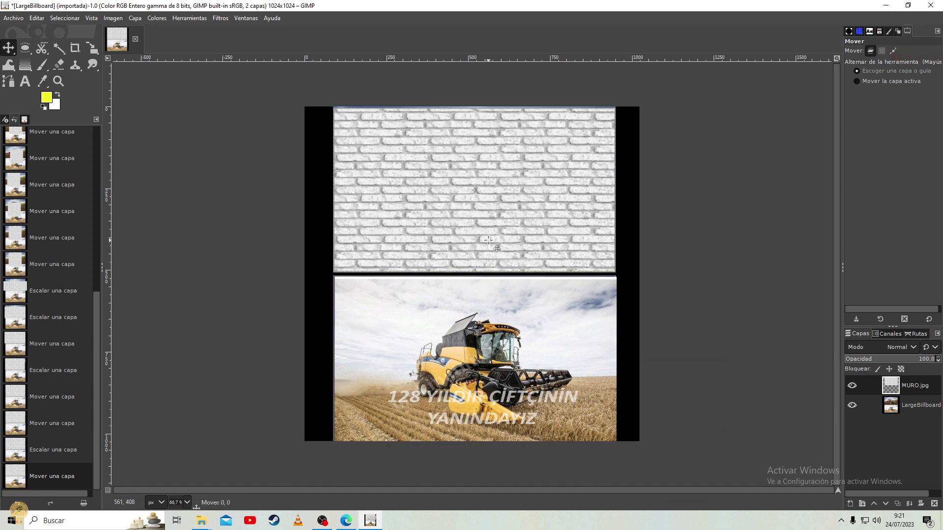
pyautogui.moveTo(488, 240); pyautogui.dragTo(488, 240)
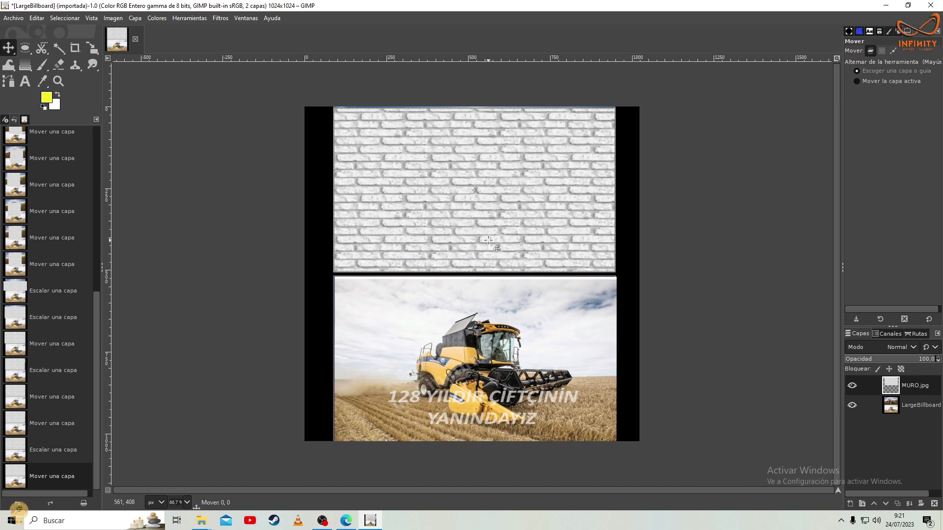
pyautogui.moveTo(488, 240); pyautogui.dragTo(488, 239)
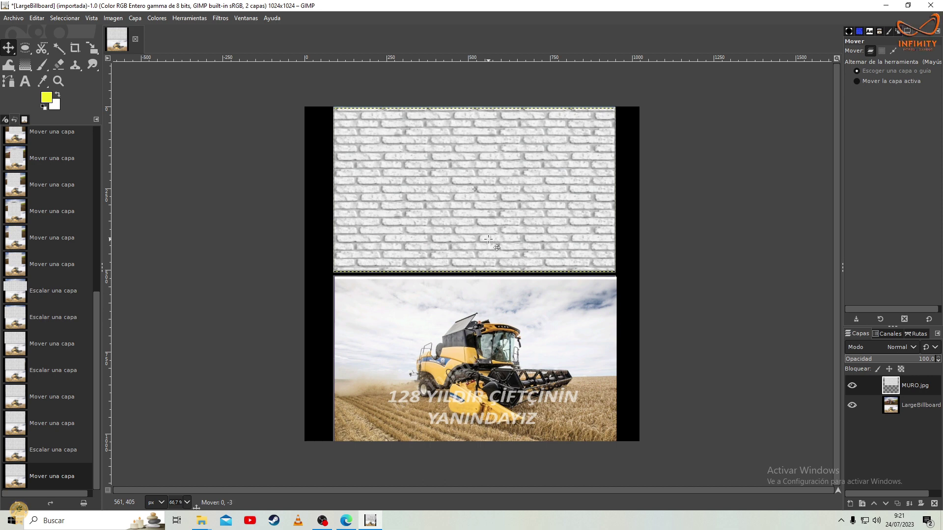
pyautogui.moveTo(488, 239); pyautogui.dragTo(488, 240)
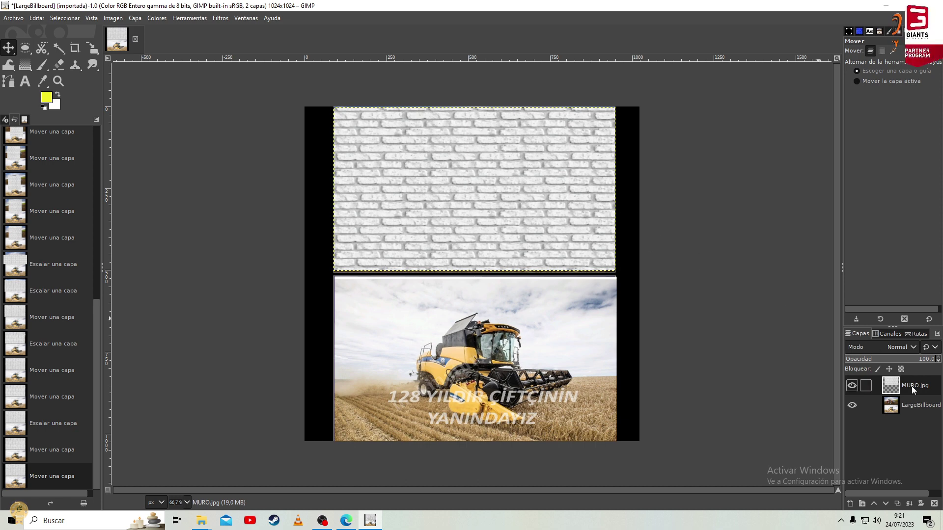
pyautogui.click(853, 385)
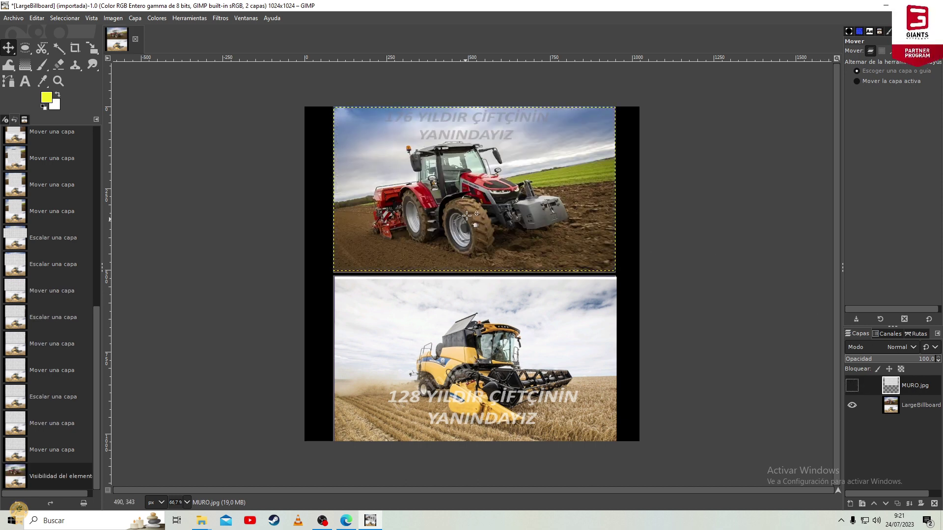
pyautogui.click(853, 386)
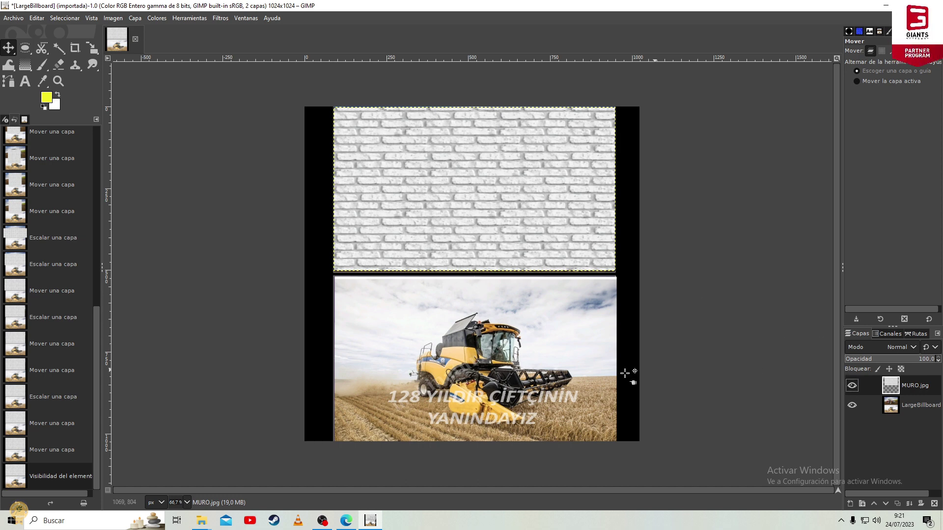
pyautogui.rightClick(569, 211)
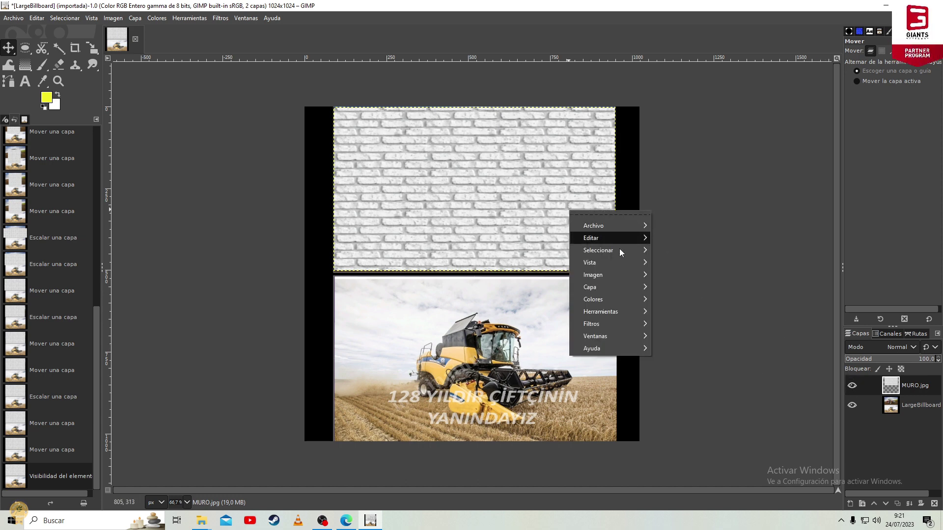
pyautogui.click(497, 198)
pyautogui.moveTo(497, 198); pyautogui.dragTo(500, 198)
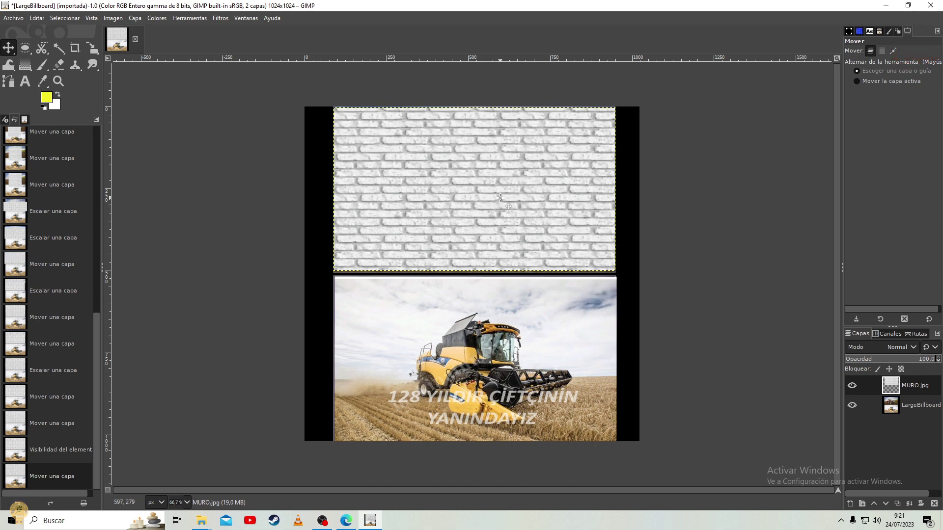
# Duplicate the MURO.jpg layer and move the copy down over the lower harvester photo.
pyautogui.rightClick(467, 234)
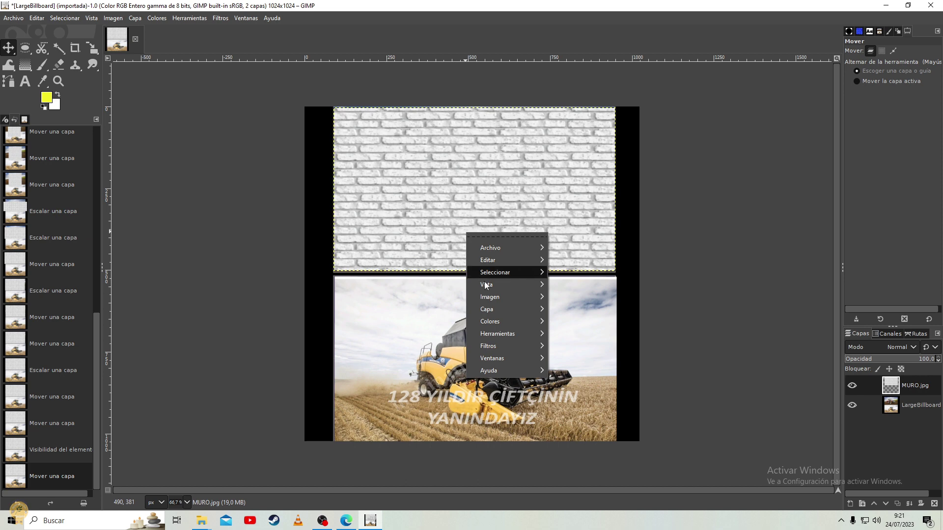
pyautogui.moveTo(506, 310)
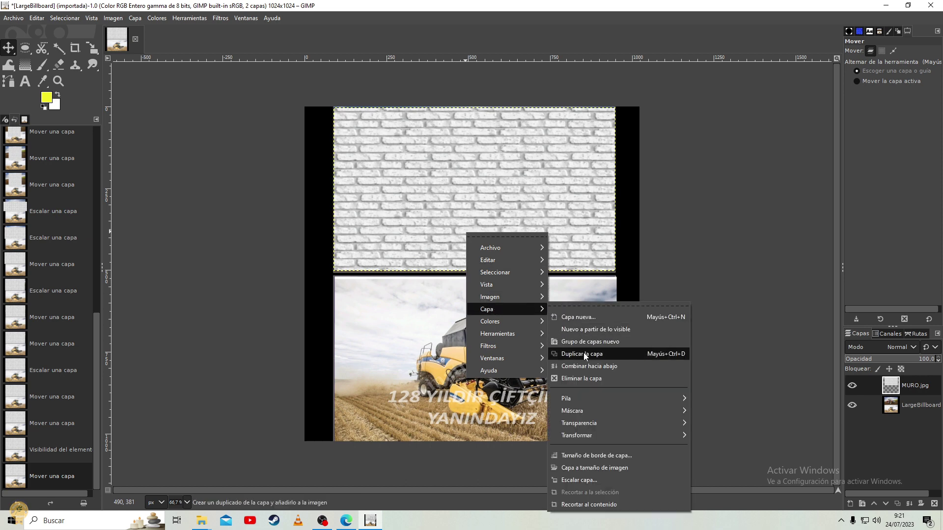
pyautogui.click(584, 354)
pyautogui.moveTo(516, 210); pyautogui.dragTo(517, 374)
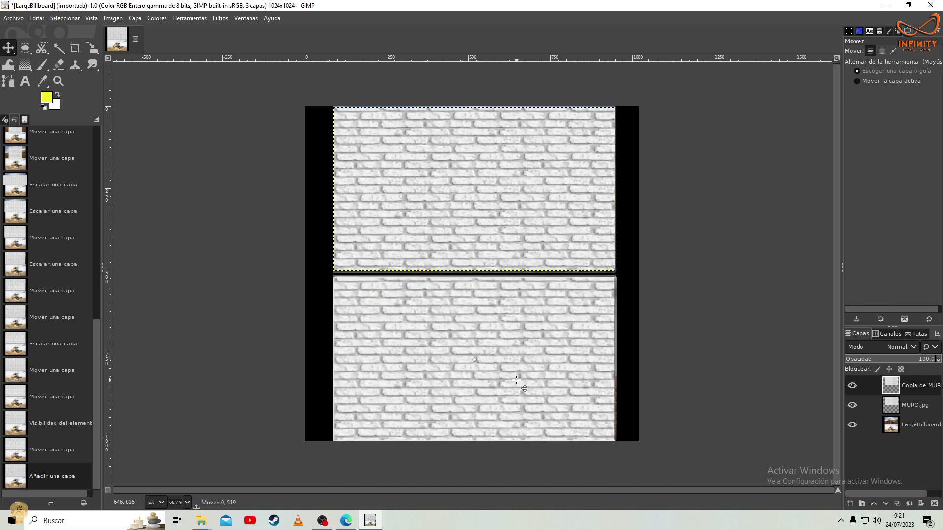
pyautogui.moveTo(516, 380); pyautogui.dragTo(517, 380)
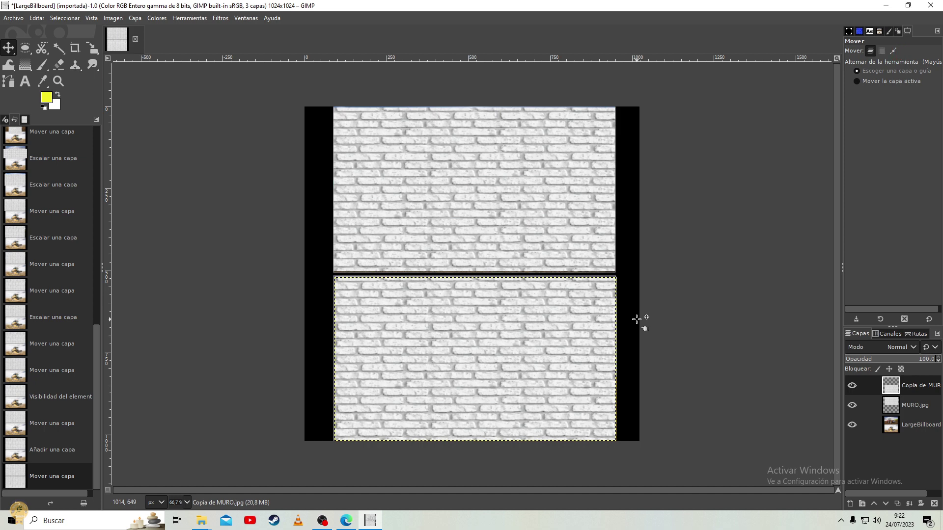
pyautogui.press('Left')
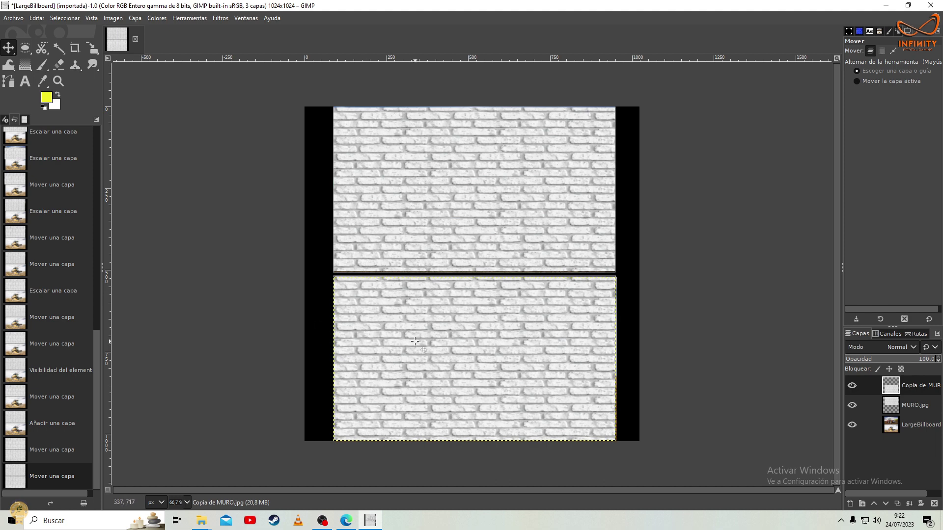
# Nudge the Copia de MURO.jpg layer with arrow keys, ending slightly right.
pyautogui.click(923, 405)
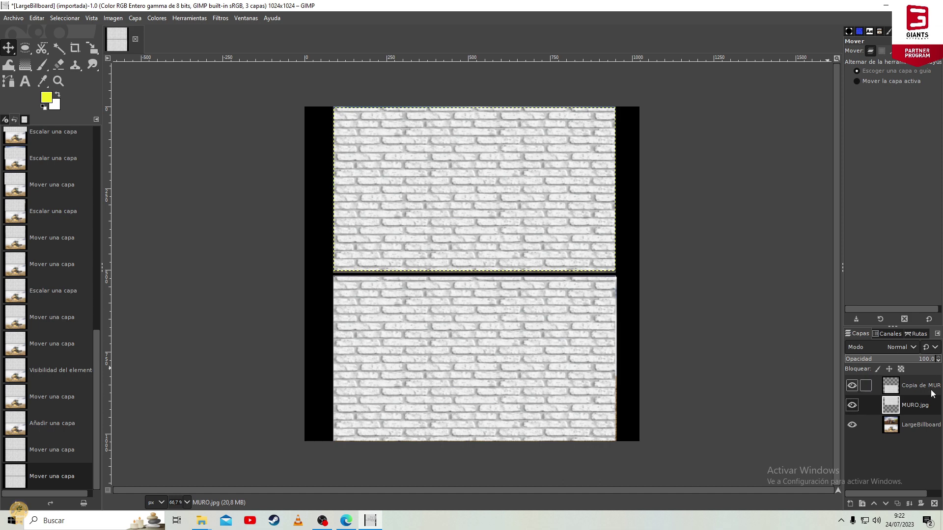
pyautogui.click(929, 387)
pyautogui.moveTo(580, 332); pyautogui.dragTo(579, 334)
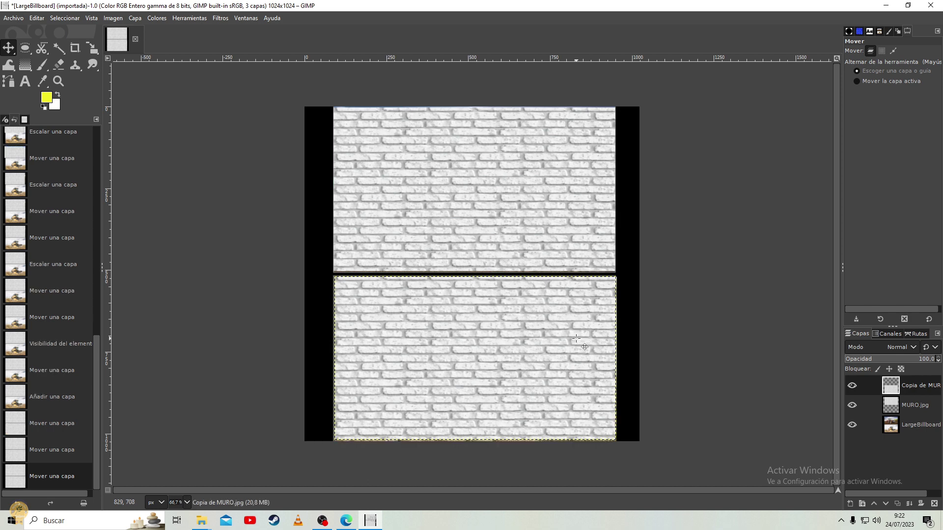
pyautogui.press('Left')
pyautogui.press('Up')
pyautogui.press('Up')
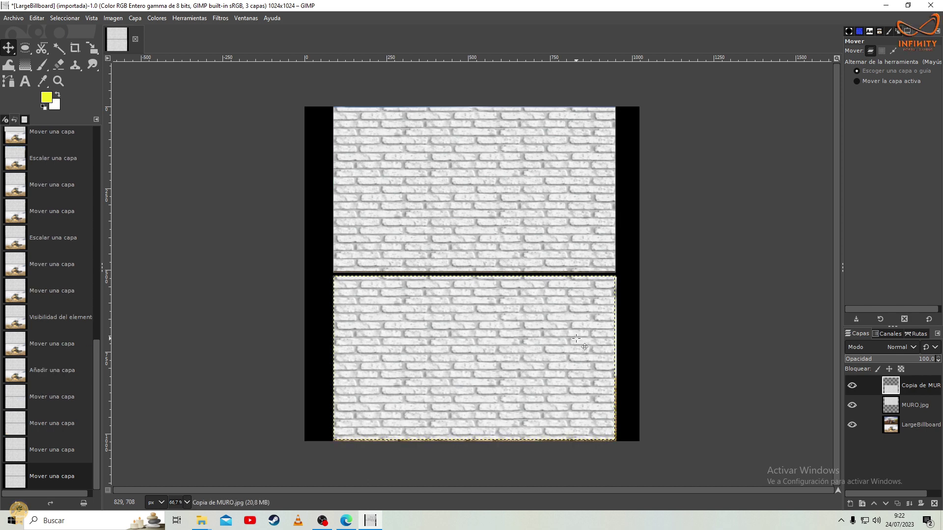
pyautogui.press('Down')
pyautogui.press('Left')
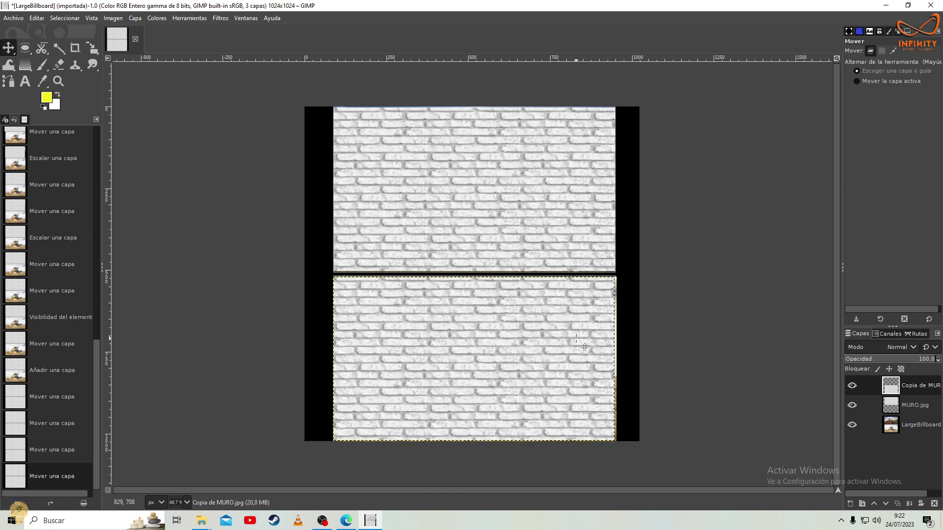
pyautogui.press('Left')
pyautogui.press('Up')
pyautogui.press('Right')
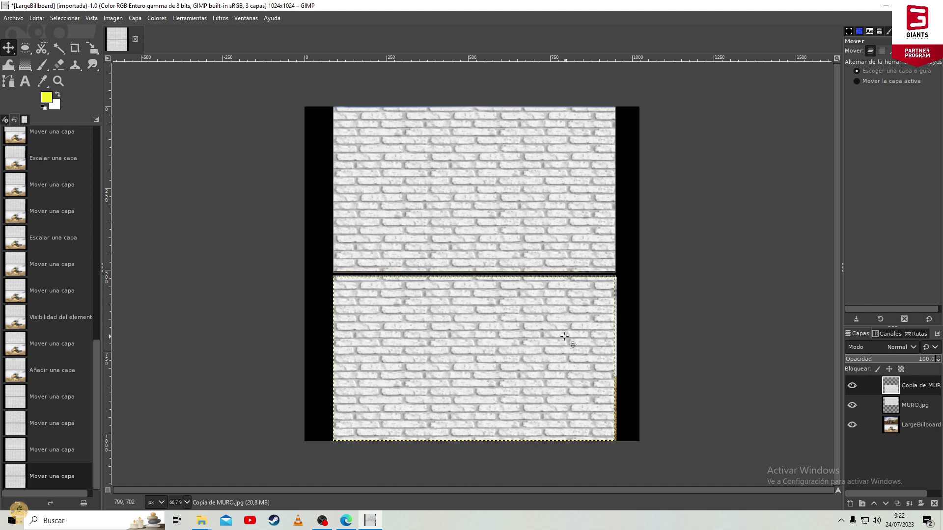
pyautogui.press('Right')
pyautogui.press('Right')
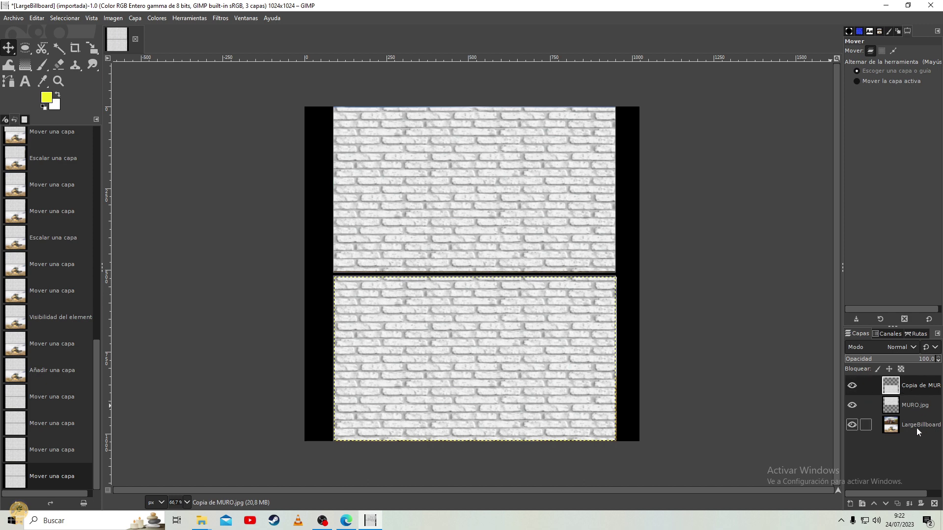
# Hide both brick layers to check the photos beneath, then show them again.
pyautogui.click(851, 387)
pyautogui.click(852, 406)
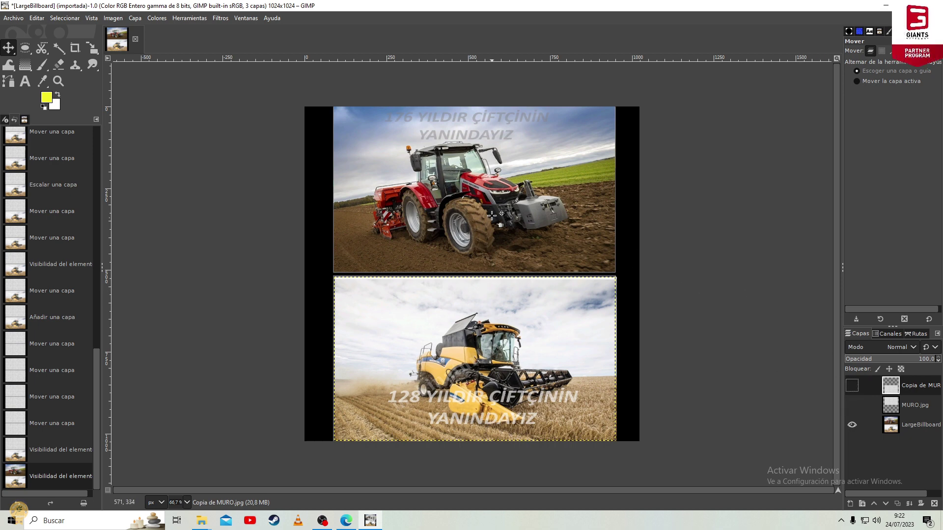
pyautogui.click(852, 386)
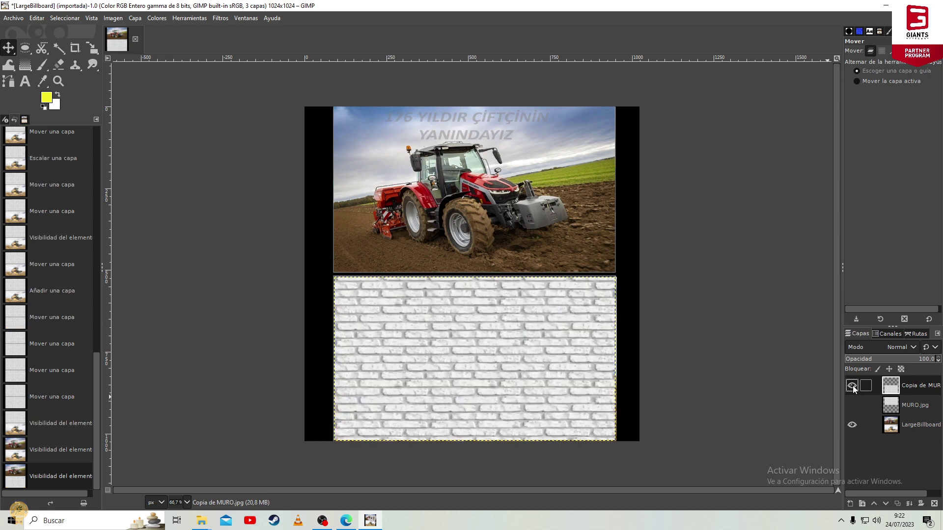
pyautogui.click(853, 405)
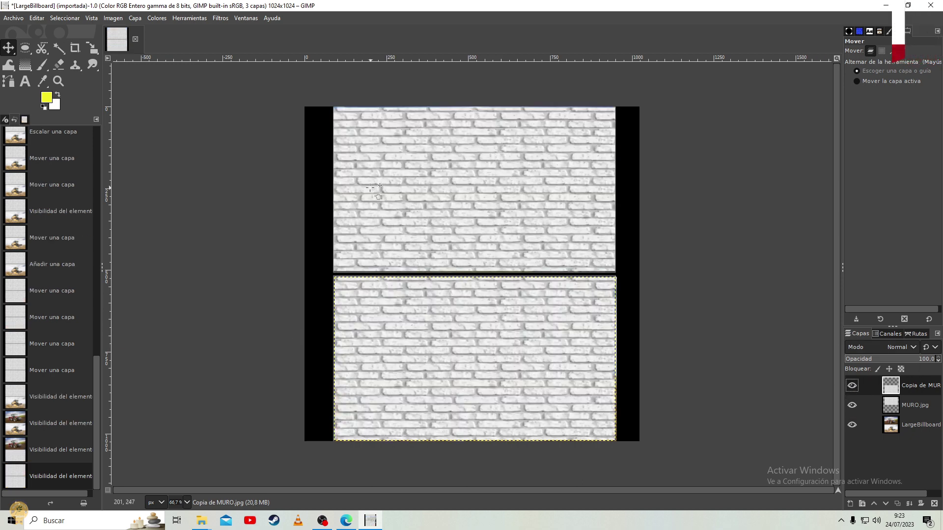
# Merge visible layers with 'Expandida lo necesario' into one LargeBillboard layer.
pyautogui.rightClick(460, 206)
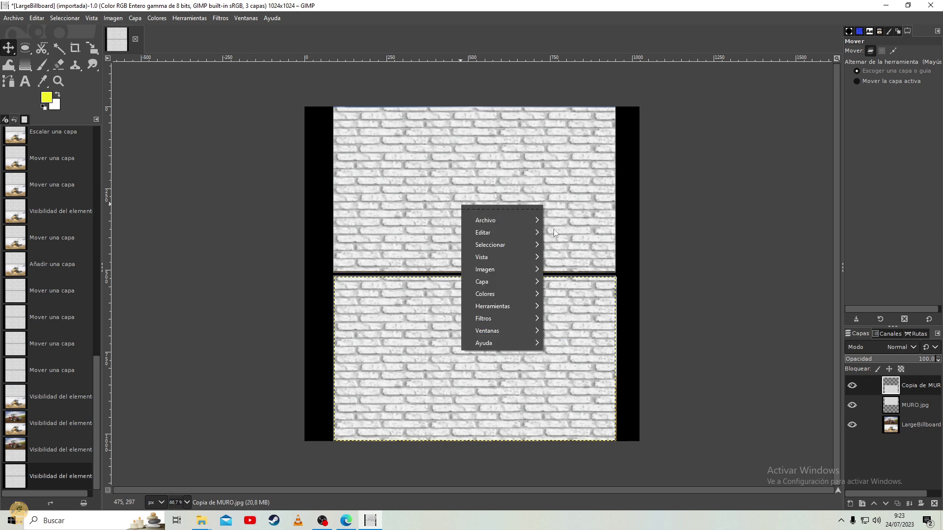
pyautogui.moveTo(501, 269)
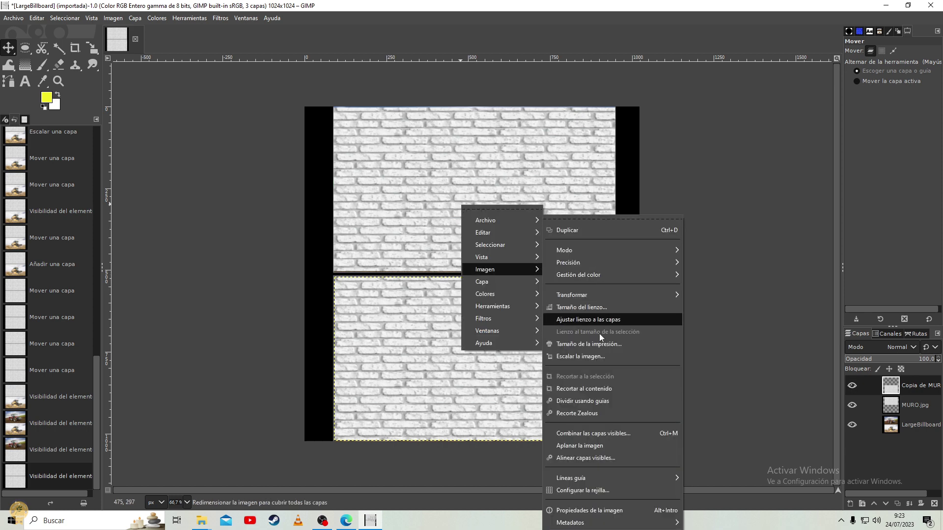
pyautogui.click(606, 432)
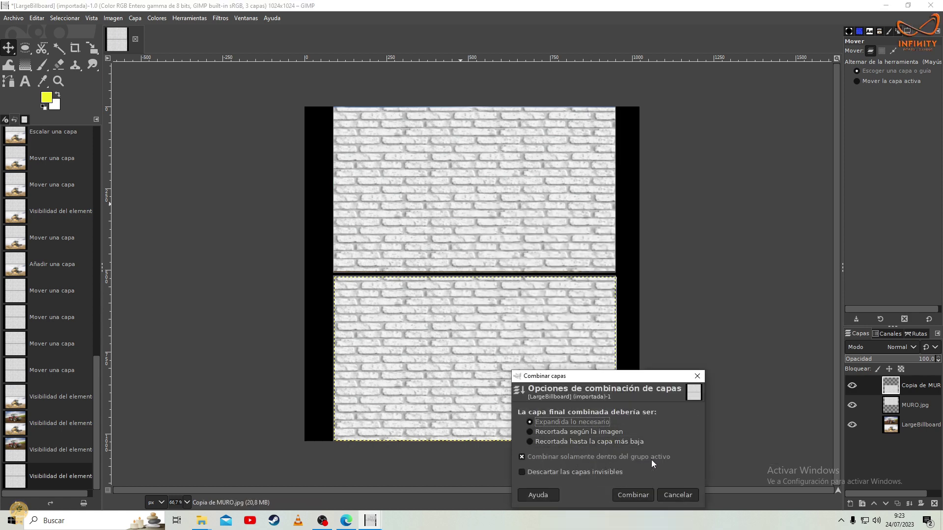
pyautogui.click(637, 492)
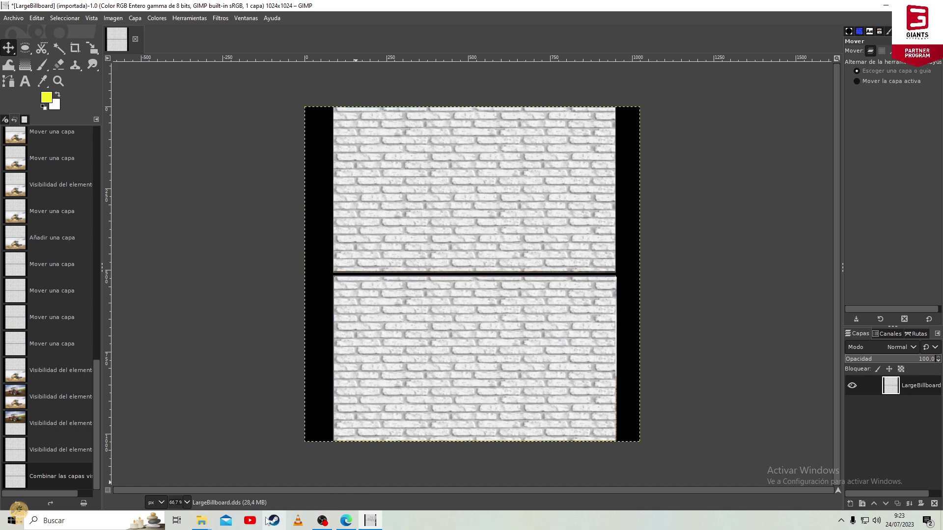
pyautogui.click(201, 520)
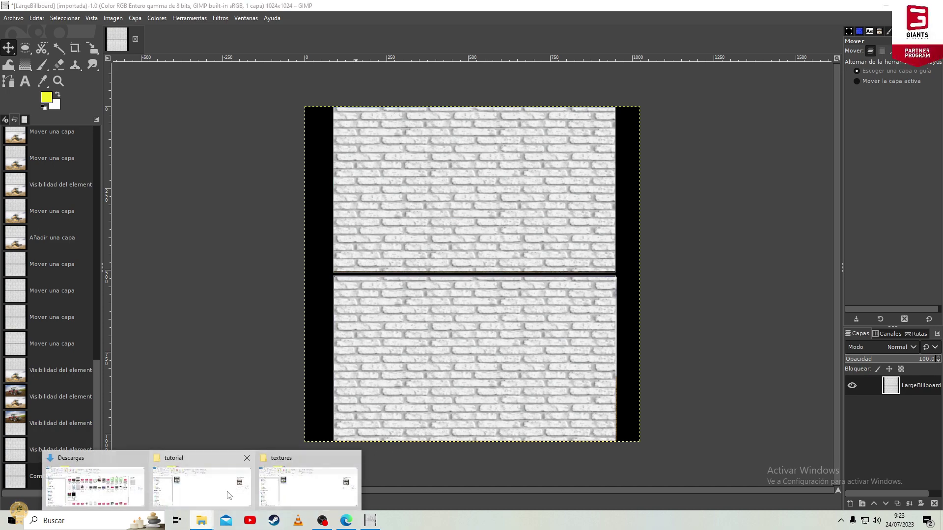
pyautogui.moveTo(308, 482)
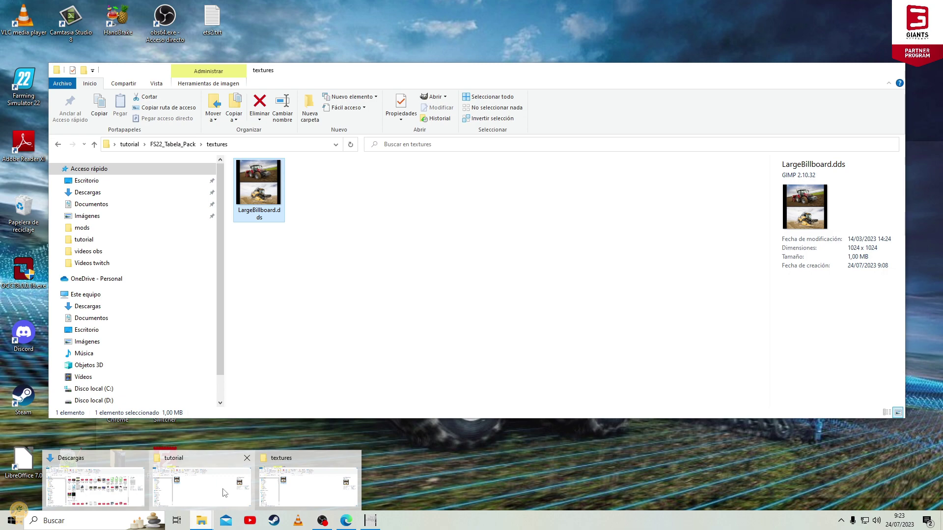
# Drag Logo InfinityPG Modelo 1 .png from the tutorial folder onto the GIMP billboard canvas.
pyautogui.click(200, 495)
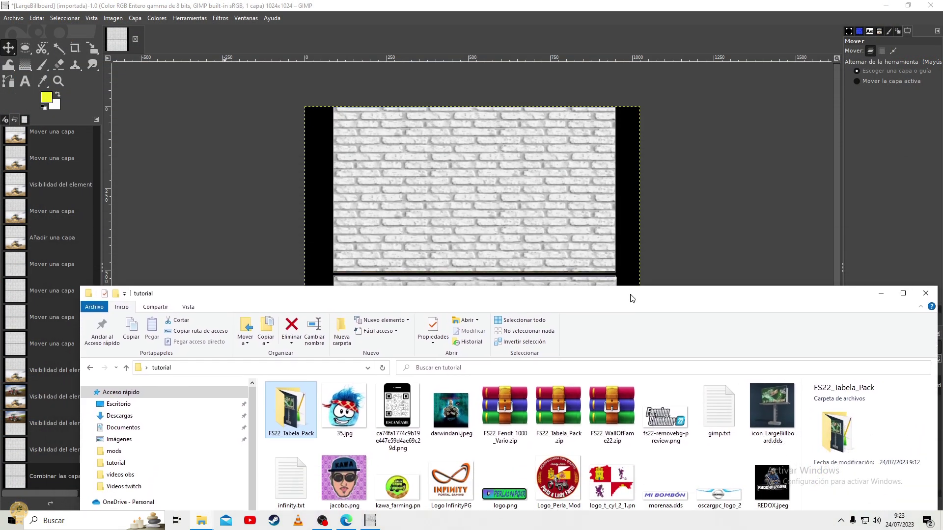
pyautogui.moveTo(599, 74); pyautogui.dragTo(631, 297)
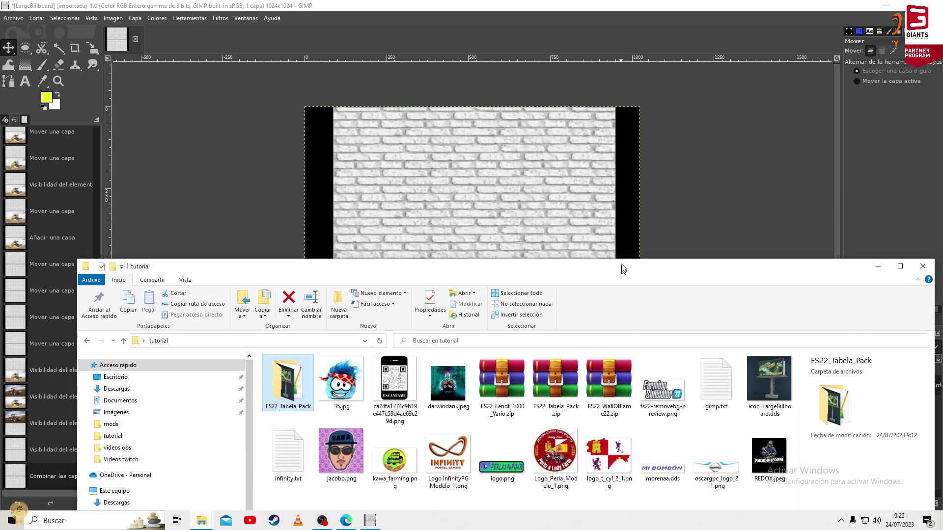
pyautogui.moveTo(627, 291); pyautogui.dragTo(627, 248)
pyautogui.moveTo(459, 449); pyautogui.dragTo(507, 224)
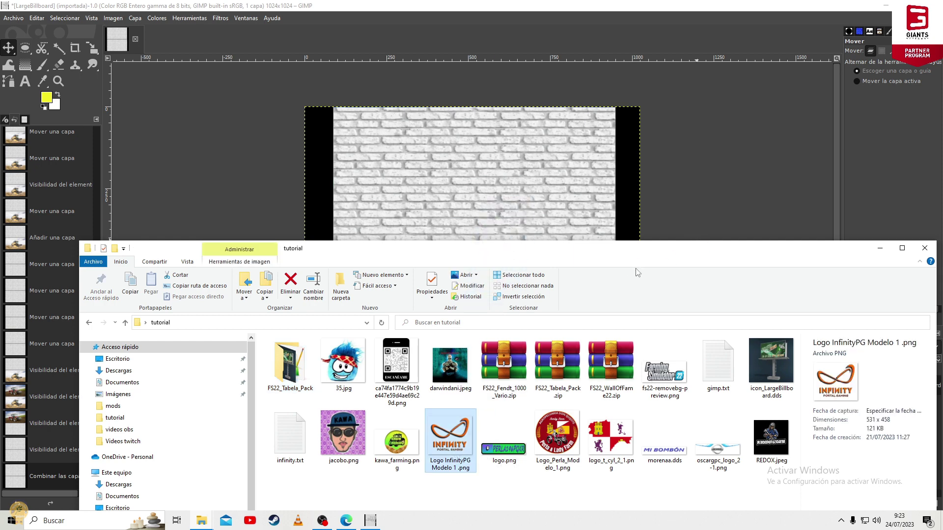
pyautogui.click(243, 161)
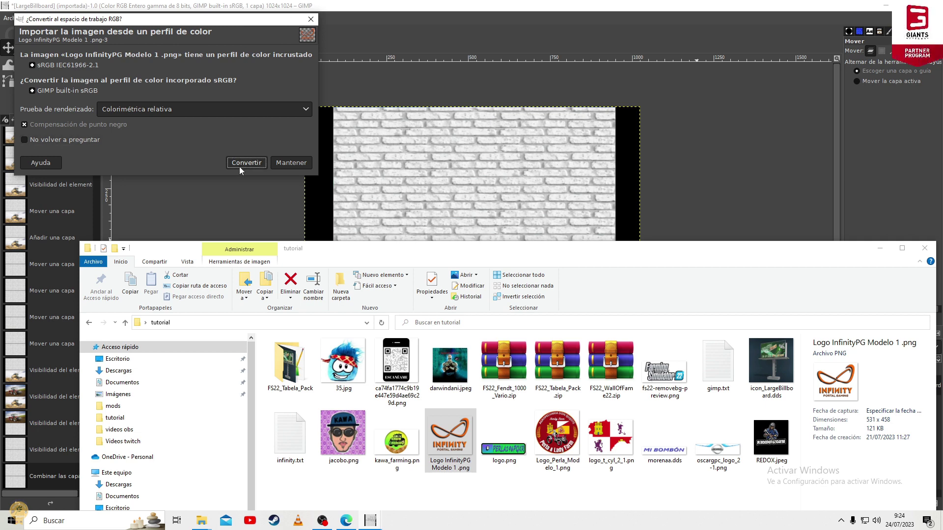
# Convert the logo to sRGB and move it to the top-left of the upper brick panel.
pyautogui.click(241, 164)
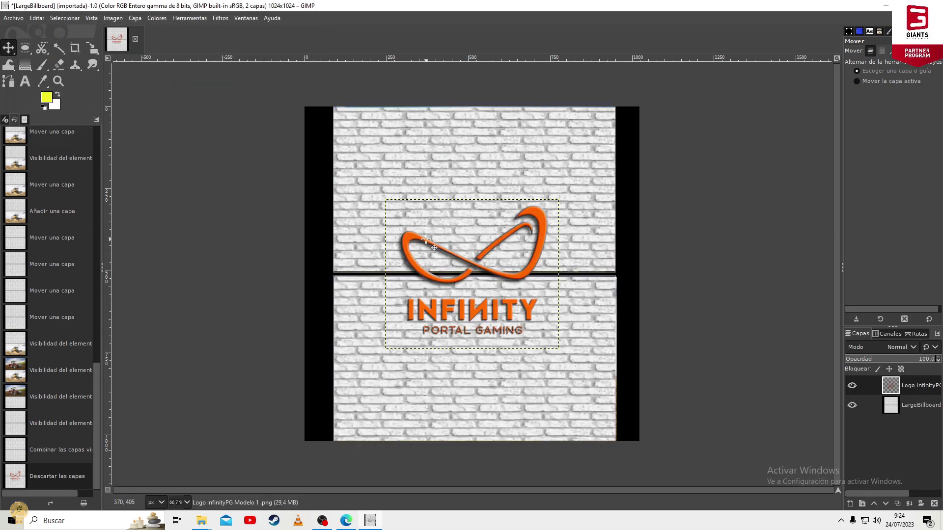
pyautogui.moveTo(414, 235); pyautogui.dragTo(375, 148)
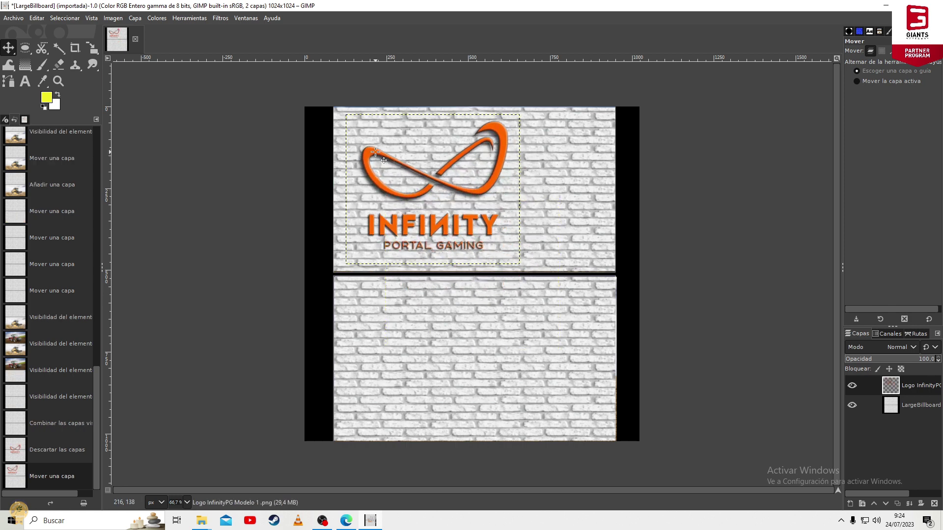
pyautogui.click(852, 386)
pyautogui.click(851, 386)
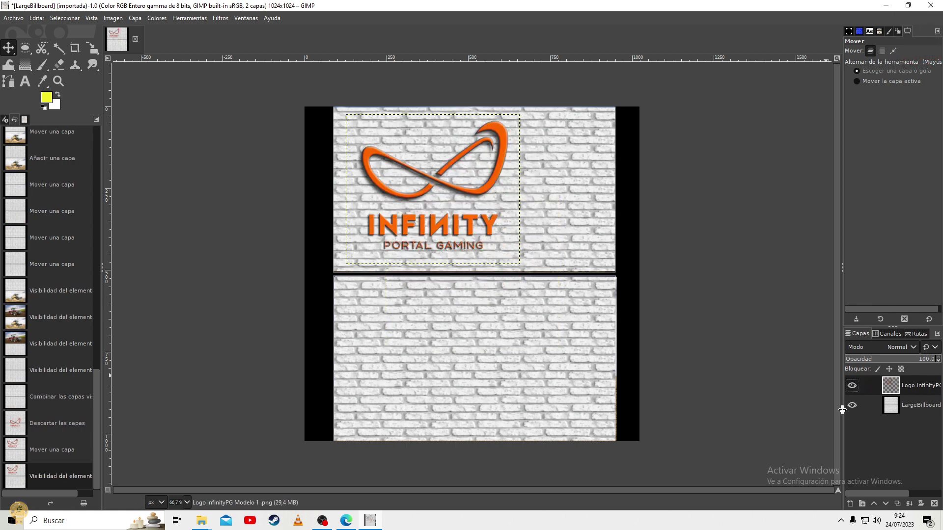
pyautogui.click(852, 387)
pyautogui.click(851, 388)
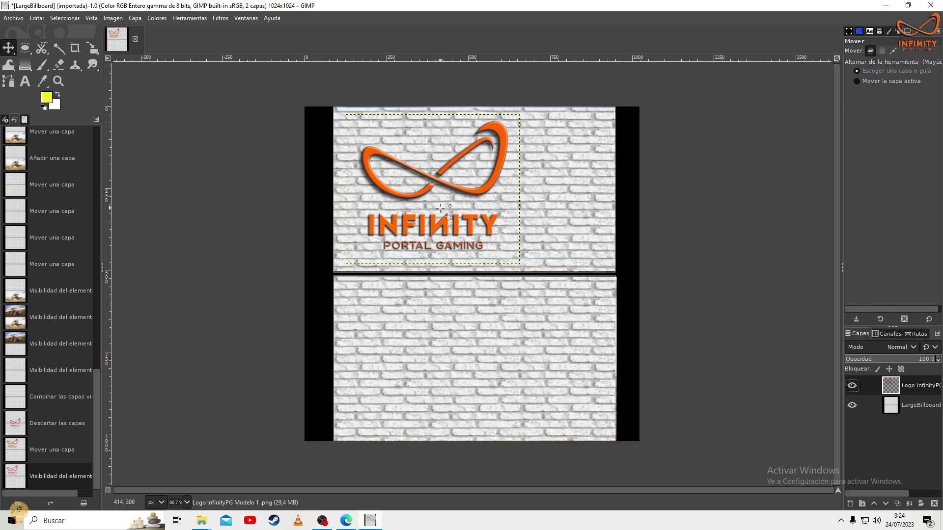
pyautogui.moveTo(442, 221); pyautogui.dragTo(418, 207)
# Scale the Infinity logo layer to 400 × 345 px with the width-height chain linked.
pyautogui.rightClick(450, 186)
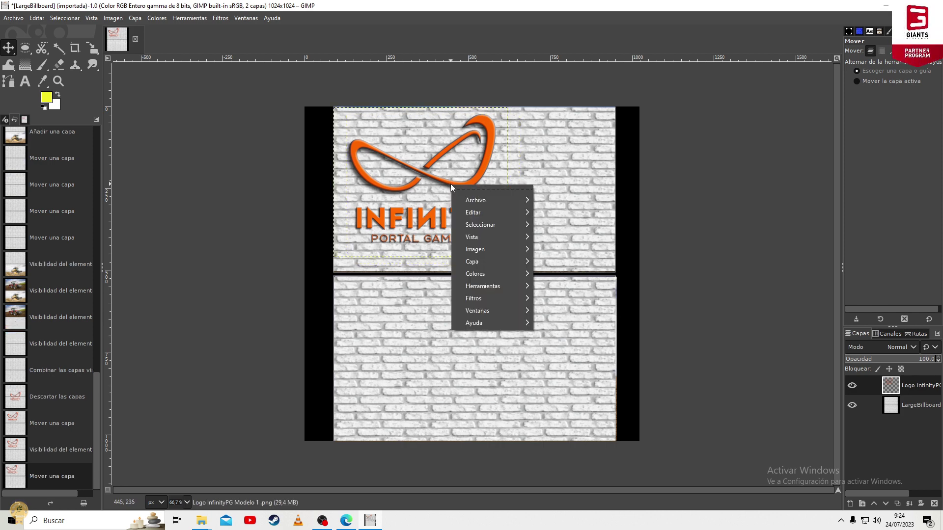
pyautogui.moveTo(471, 261)
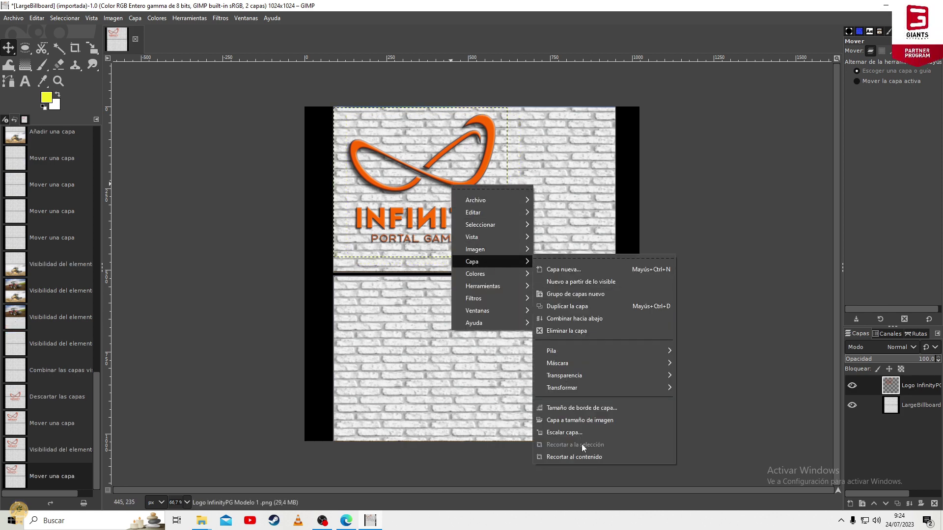
pyautogui.click(575, 433)
pyautogui.write('40')
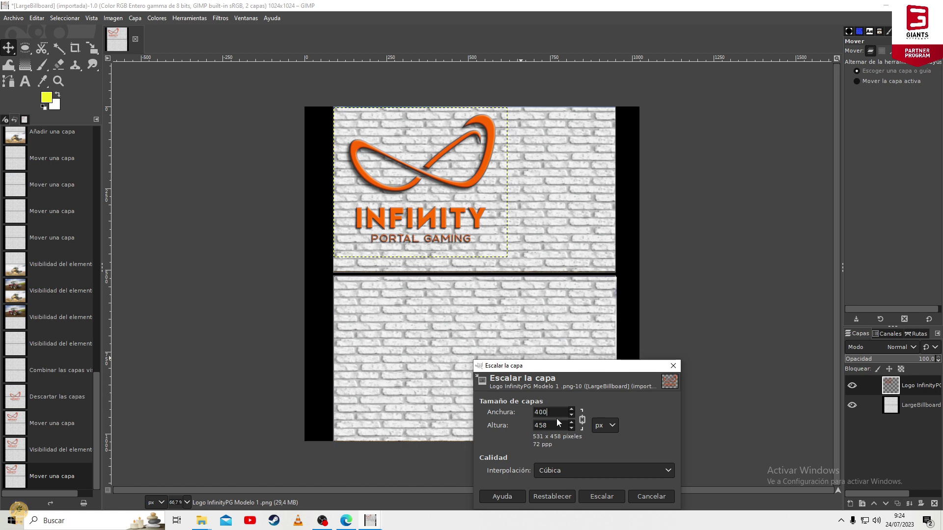
pyautogui.write('0')
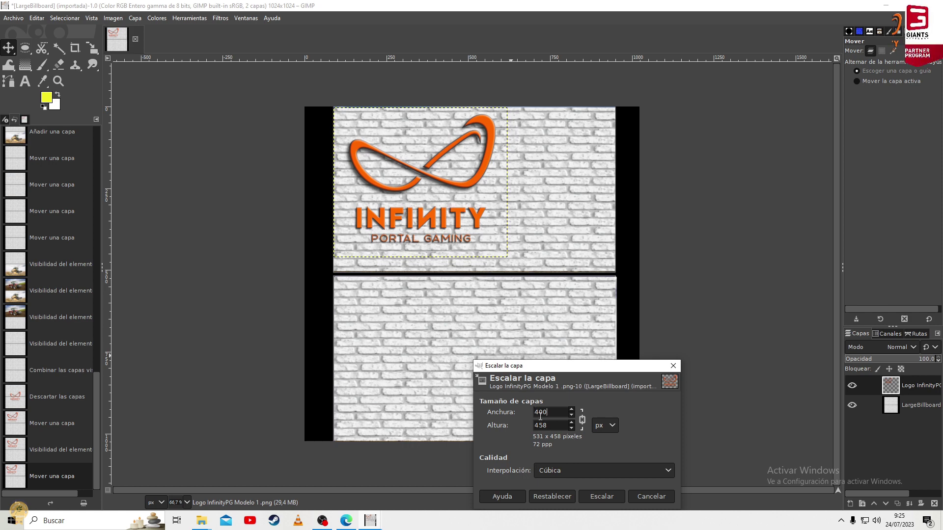
pyautogui.click(551, 425)
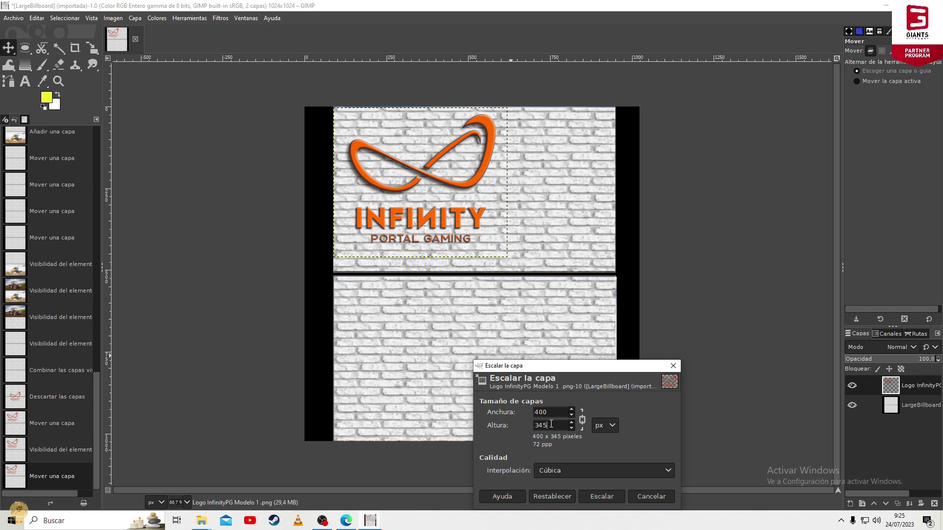
pyautogui.click(601, 496)
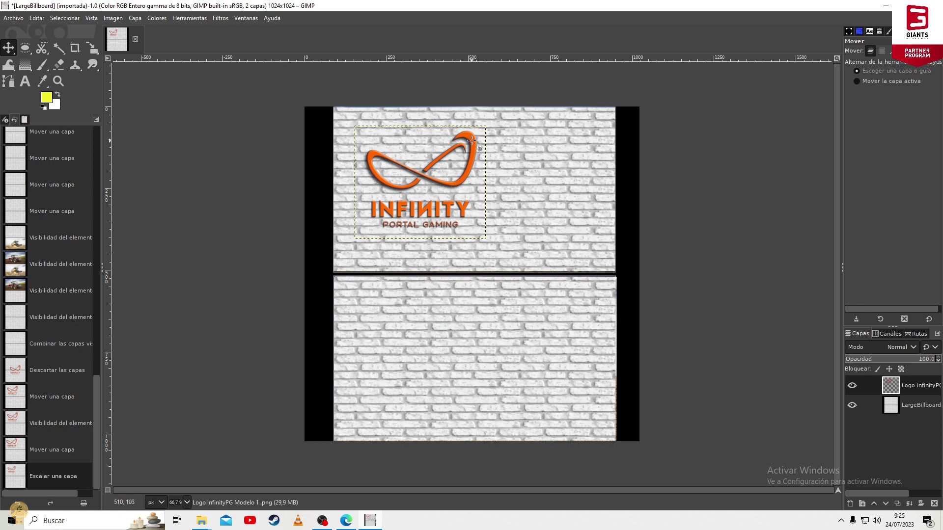
# Drag the Infinity logo toward the upper brick panel's centre, briefly hiding LargeBillboard to check it.
pyautogui.moveTo(471, 141); pyautogui.dragTo(452, 123)
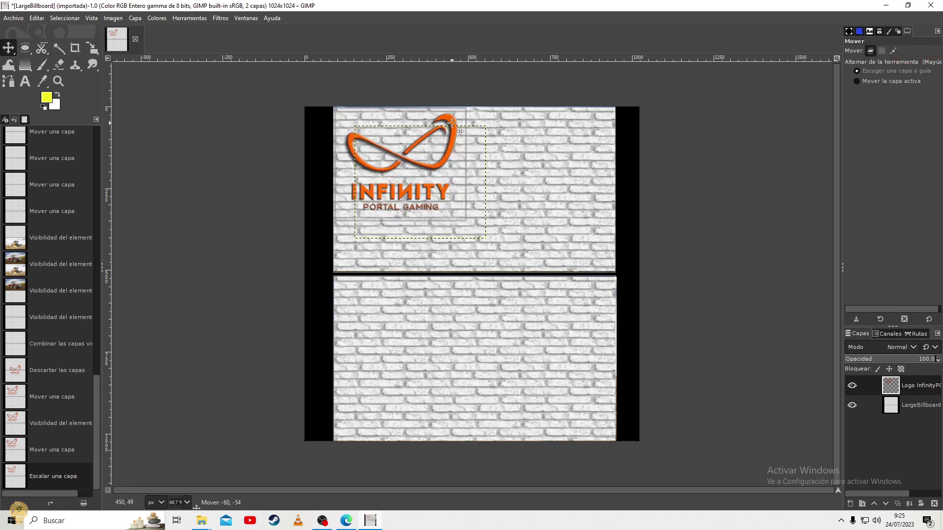
pyautogui.moveTo(452, 122); pyautogui.dragTo(451, 122)
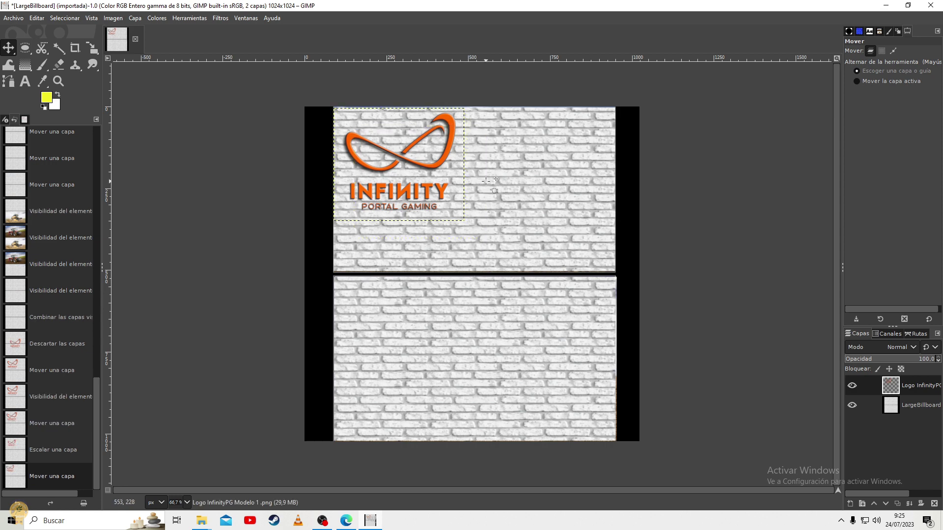
pyautogui.rightClick(429, 190)
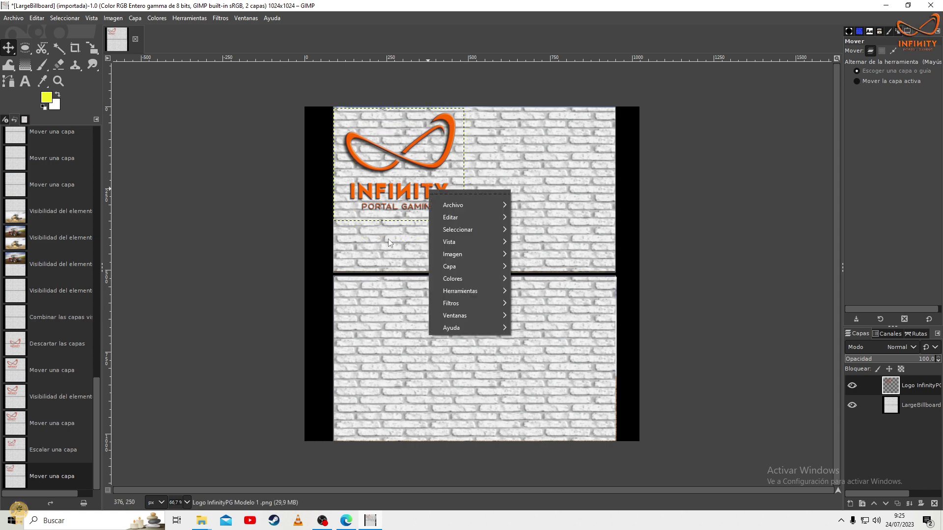
pyautogui.click(491, 147)
pyautogui.moveTo(443, 118); pyautogui.dragTo(502, 143)
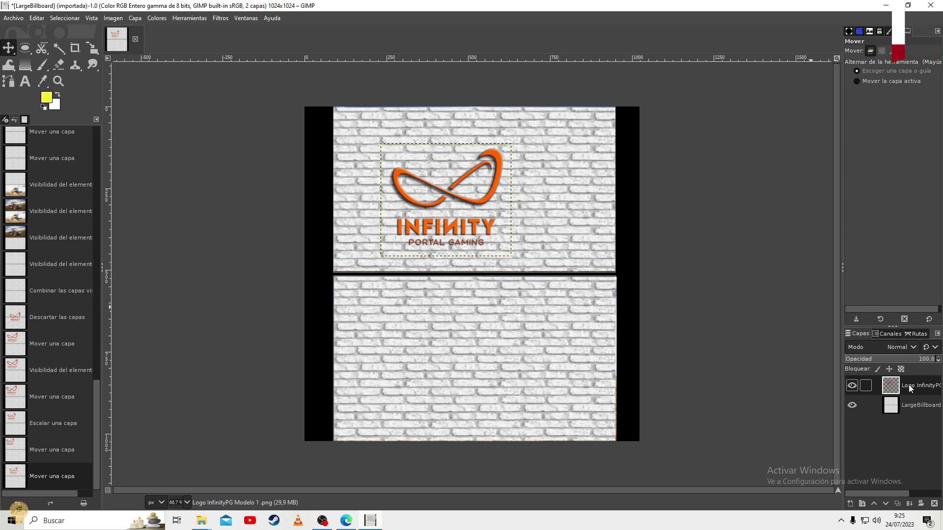
pyautogui.click(852, 405)
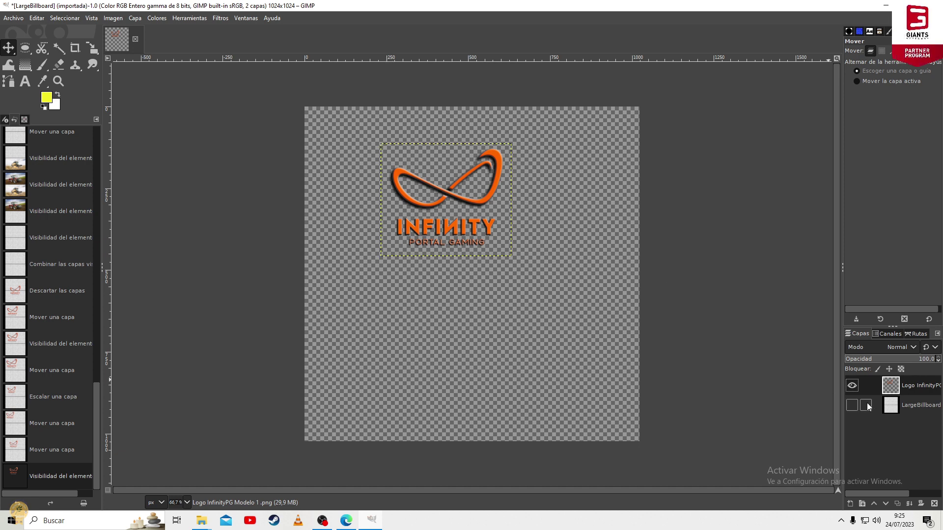
pyautogui.click(852, 407)
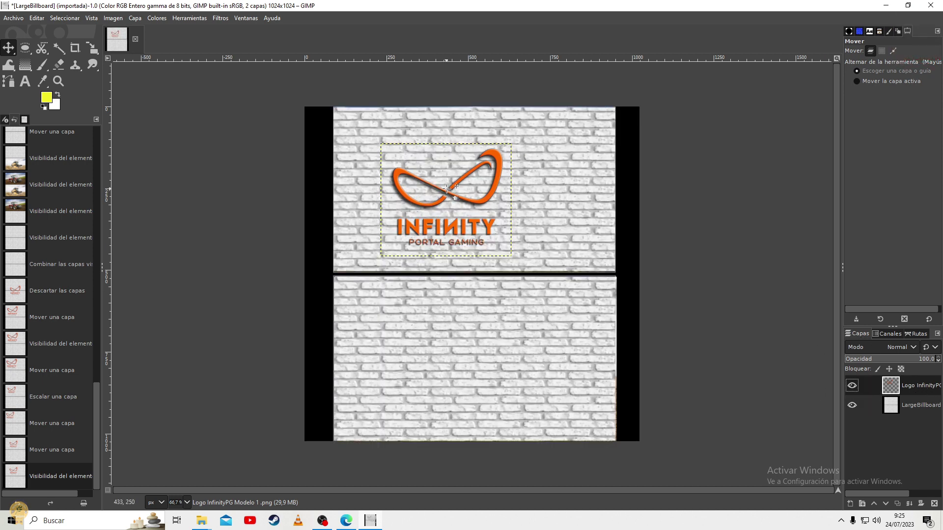
# Crop the logo layer to its content and drag it to the wall's top-left corner.
pyautogui.rightClick(496, 156)
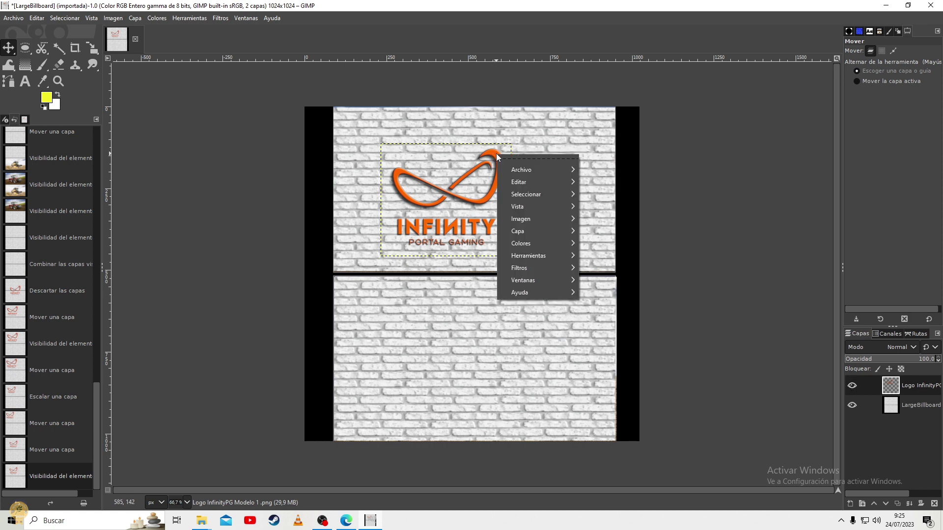
pyautogui.click(520, 233)
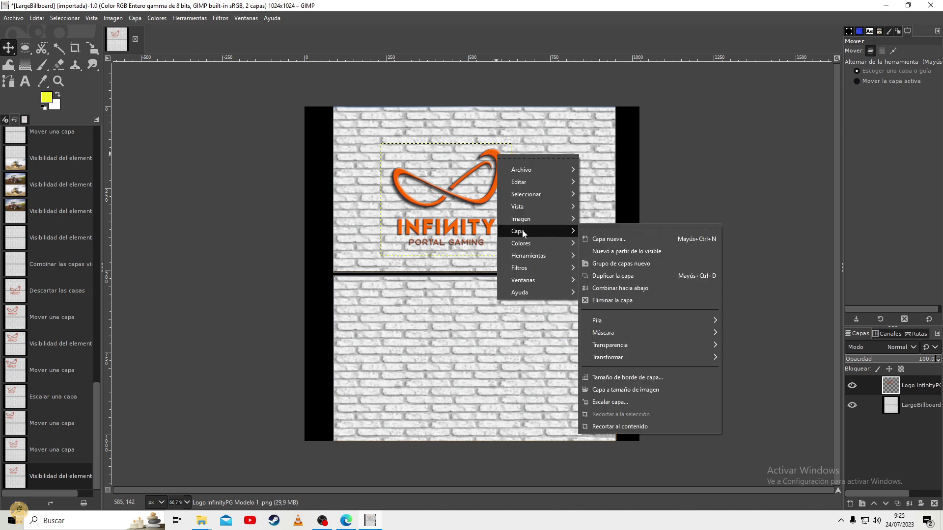
pyautogui.click(619, 427)
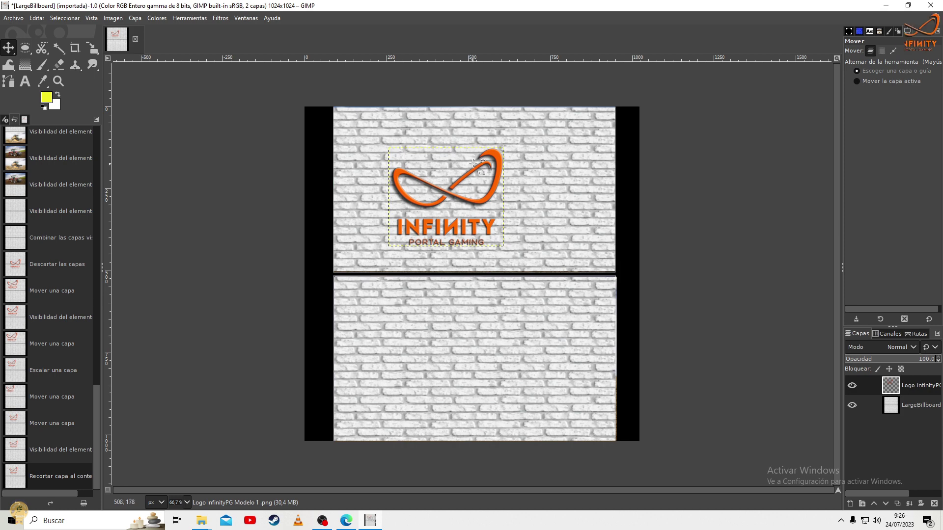
pyautogui.moveTo(494, 154); pyautogui.dragTo(442, 116)
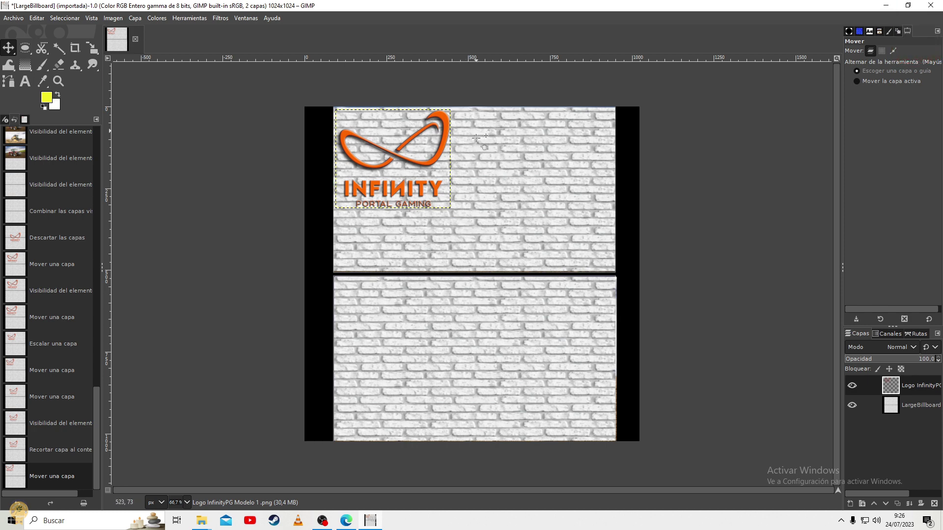
# Crop the logo layer to content again and nudge it up and left with the arrow keys.
pyautogui.rightClick(442, 117)
pyautogui.moveTo(483, 193)
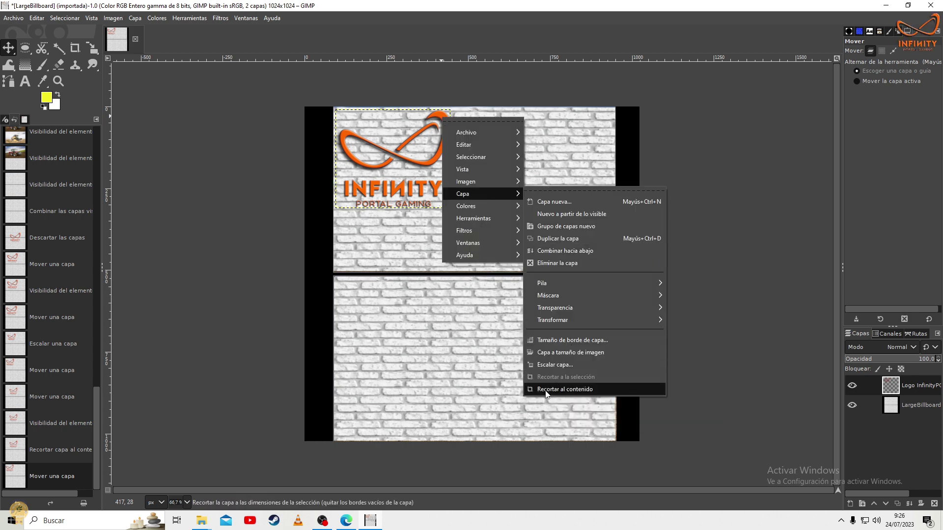
pyautogui.click(546, 391)
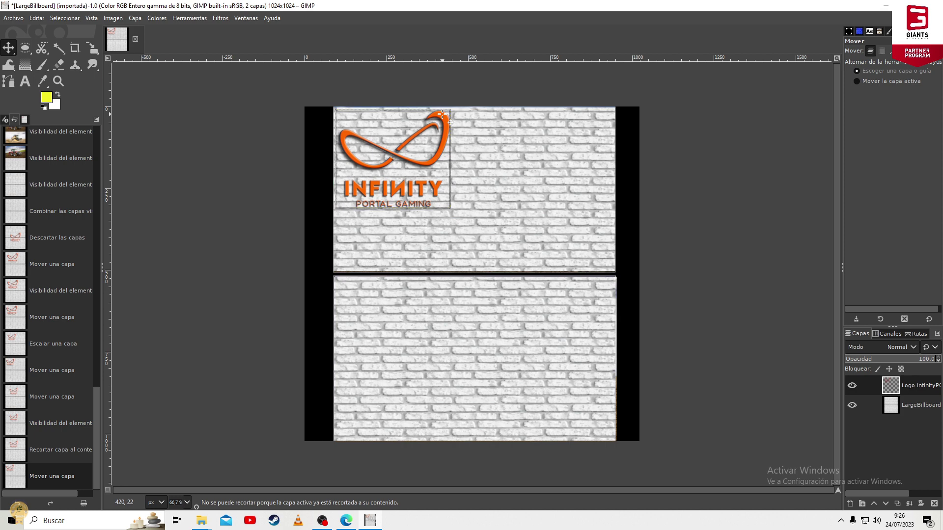
pyautogui.press('Up')
pyautogui.press('Up')
pyautogui.press('Up')
pyautogui.press('Left')
pyautogui.press('Left')
pyautogui.press('Left')
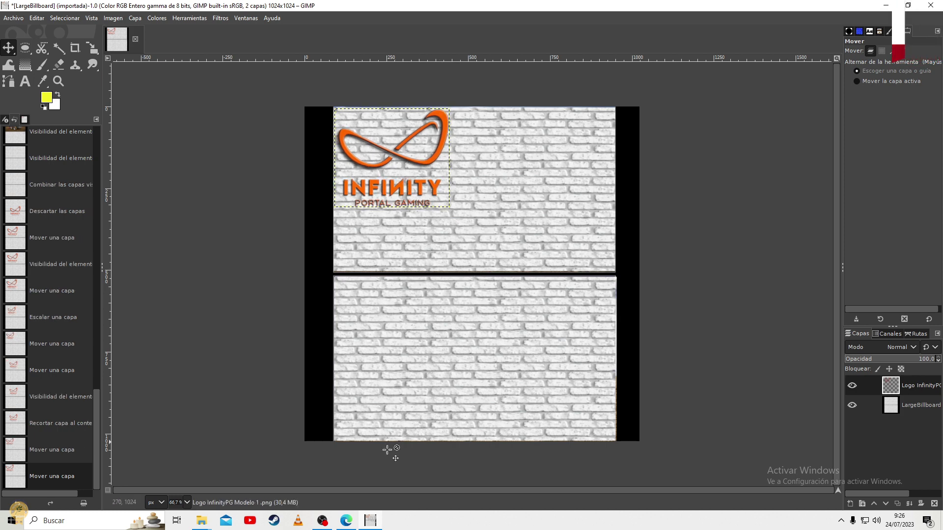
pyautogui.click(204, 522)
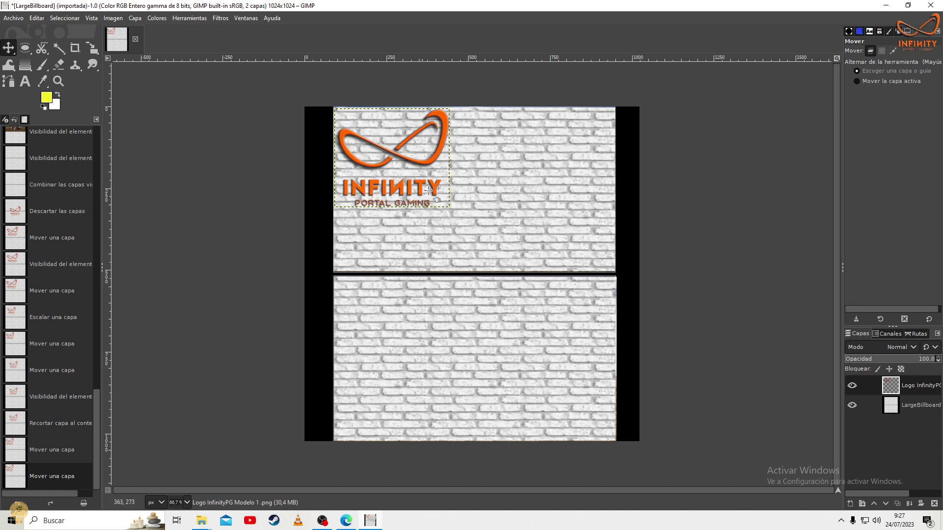
# Drag the QR-code phone PNG from the tutorial folder onto the GIMP canvas as a new layer.
pyautogui.click(200, 523)
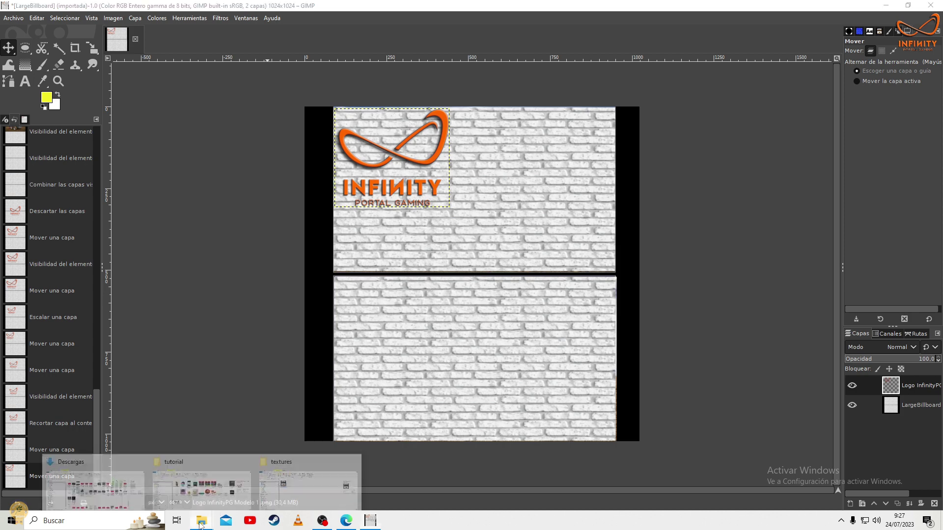
pyautogui.click(209, 479)
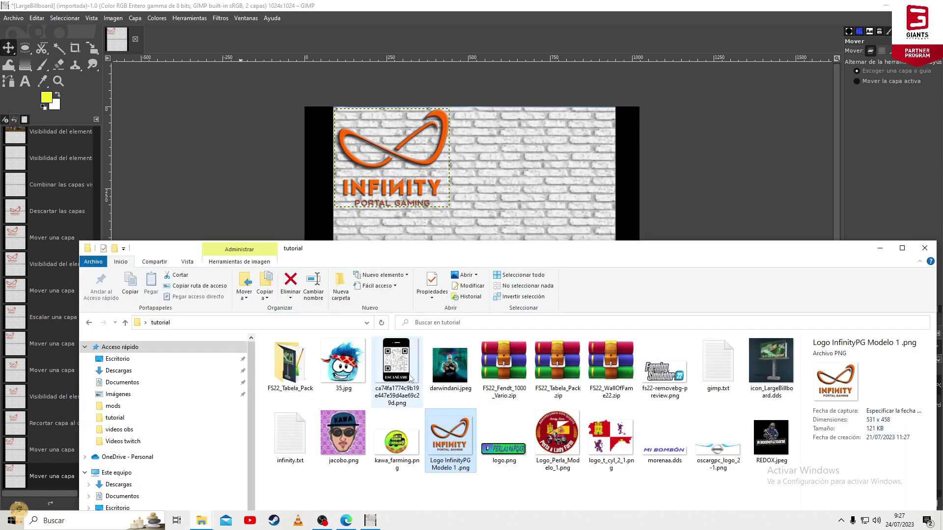
pyautogui.moveTo(386, 377); pyautogui.dragTo(499, 236)
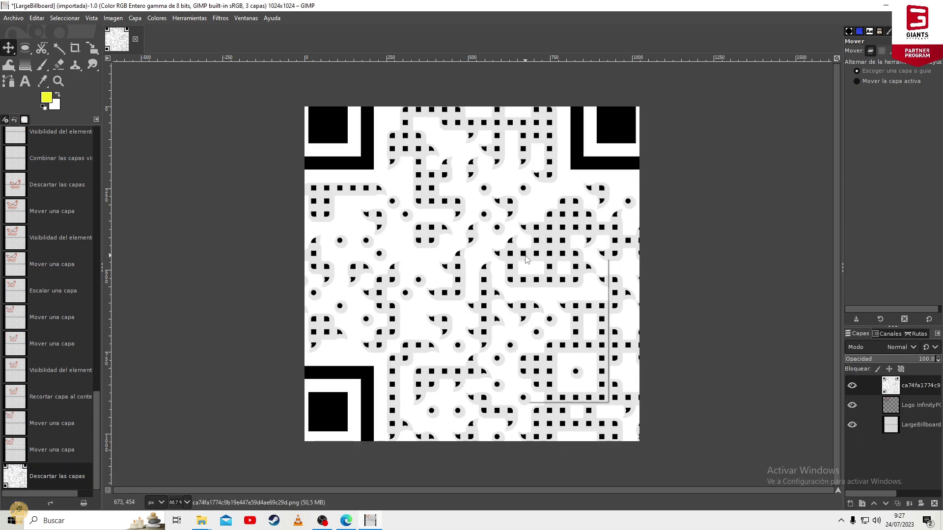
pyautogui.rightClick(526, 259)
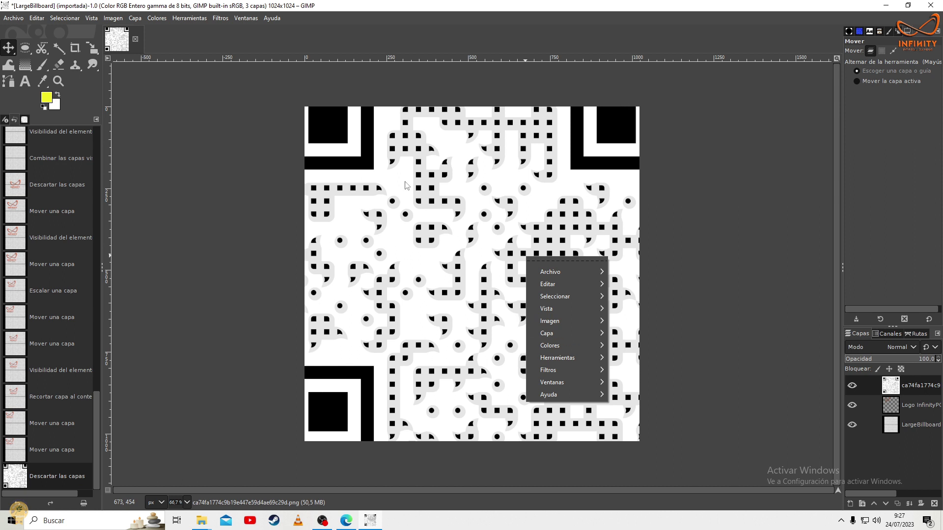
# Scale the QR-code phone layer to width 600 and height 610 px with Scale Layer.
pyautogui.click(926, 390)
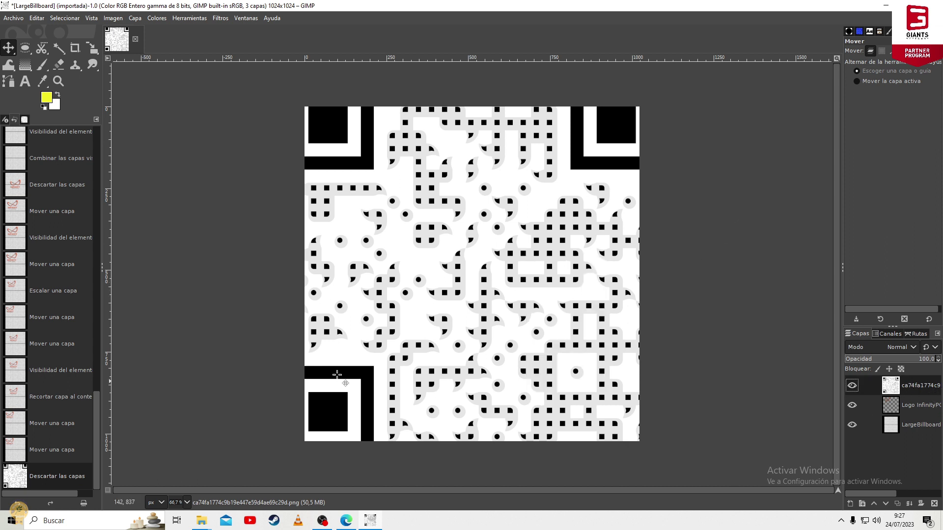
pyautogui.rightClick(469, 258)
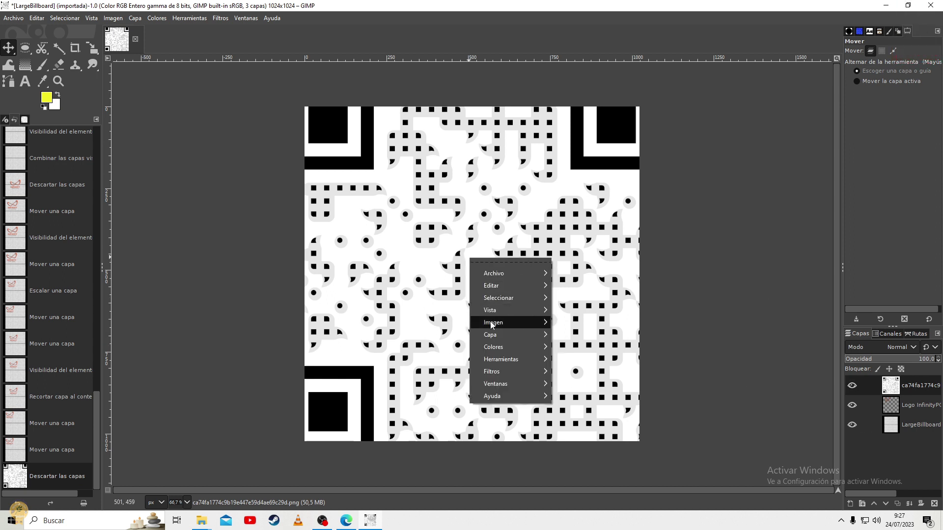
pyautogui.moveTo(490, 335)
pyautogui.click(582, 498)
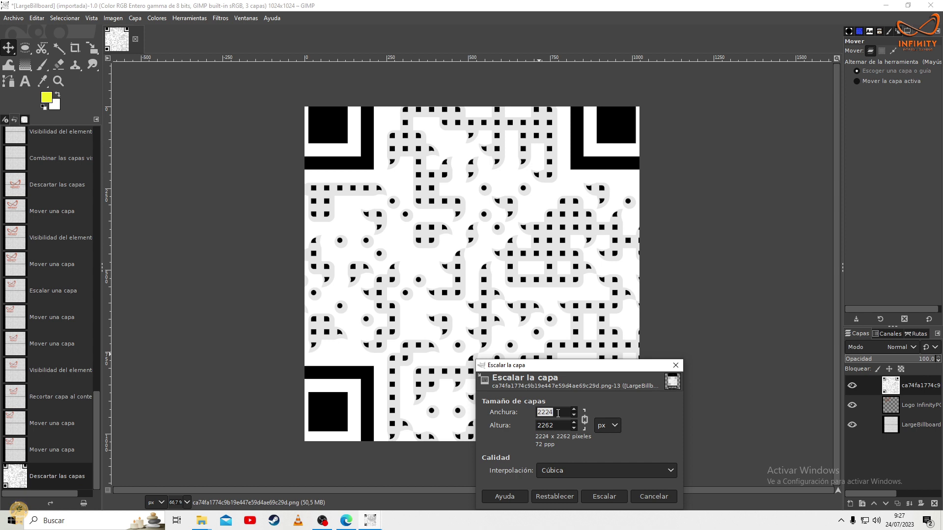
pyautogui.write('60')
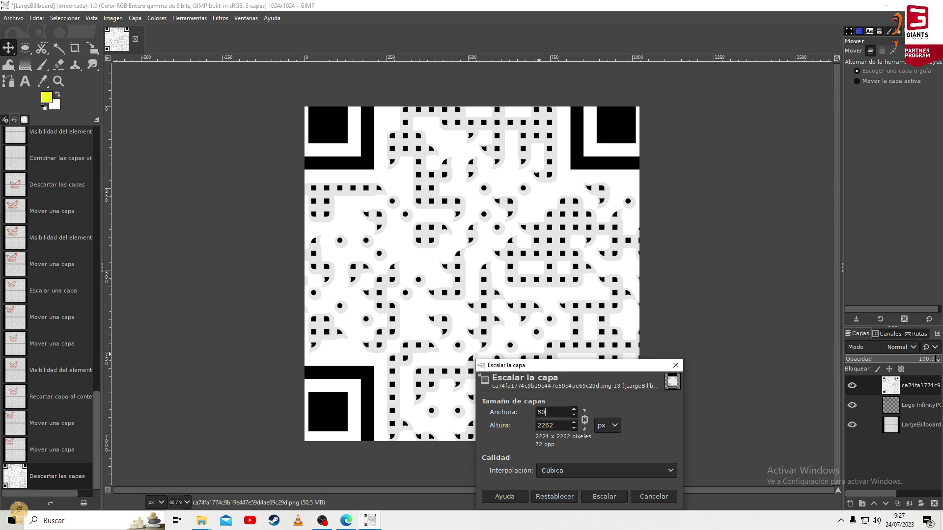
pyautogui.write('0')
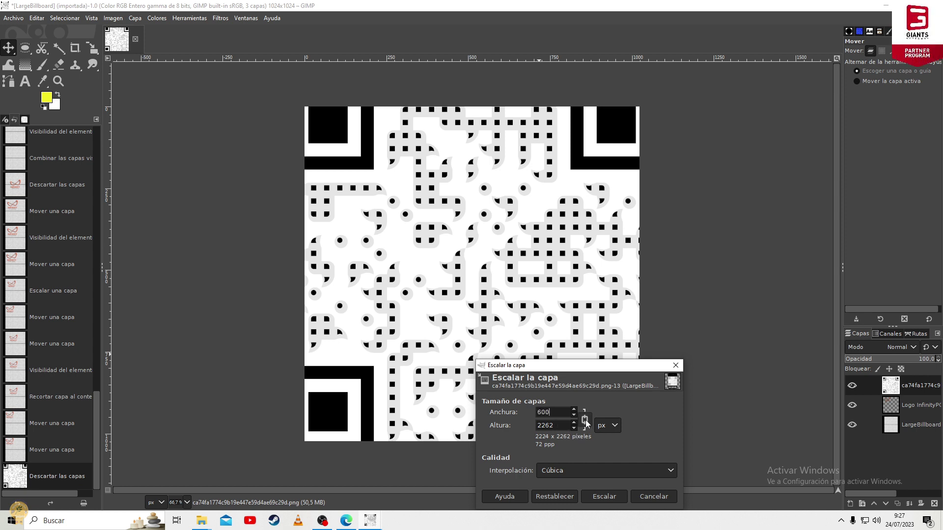
pyautogui.doubleClick(557, 426)
pyautogui.write('610')
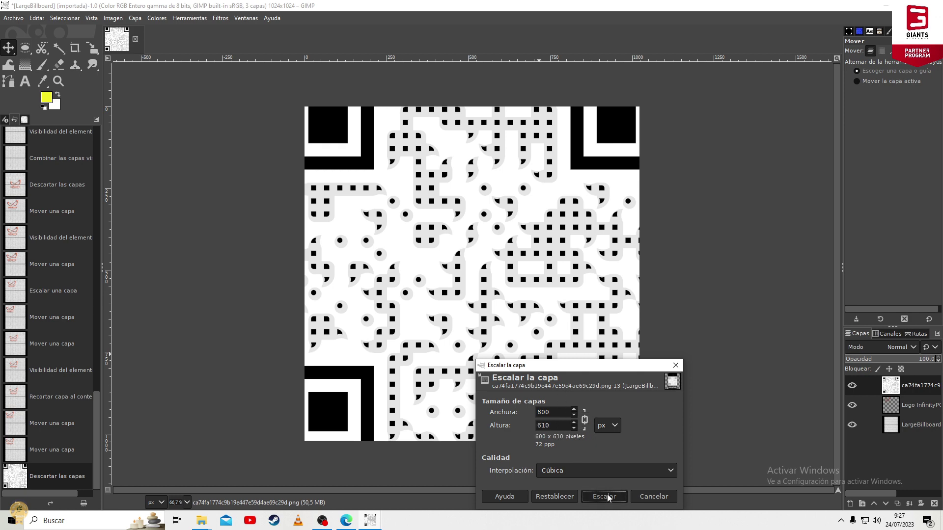
pyautogui.click(605, 495)
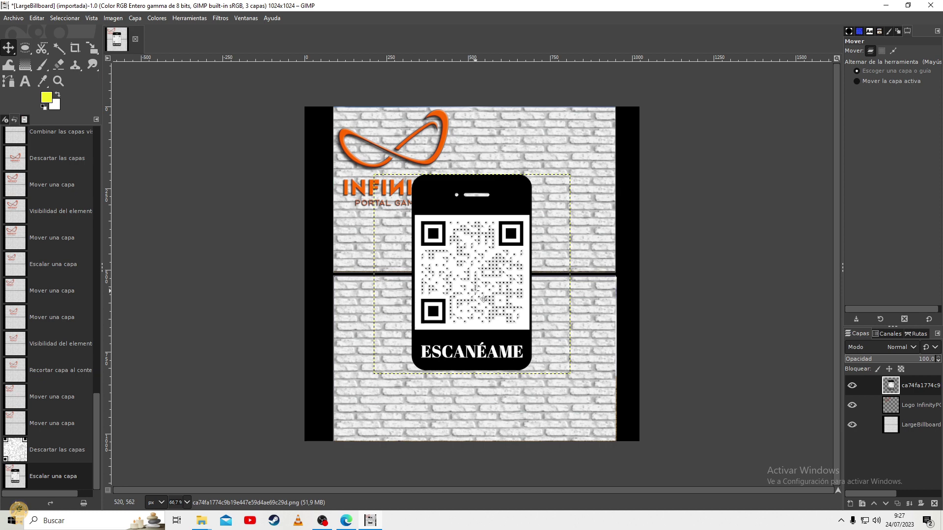
# Scale the QR phone layer down to 400 px wide (400 × 407).
pyautogui.moveTo(470, 287); pyautogui.dragTo(525, 222)
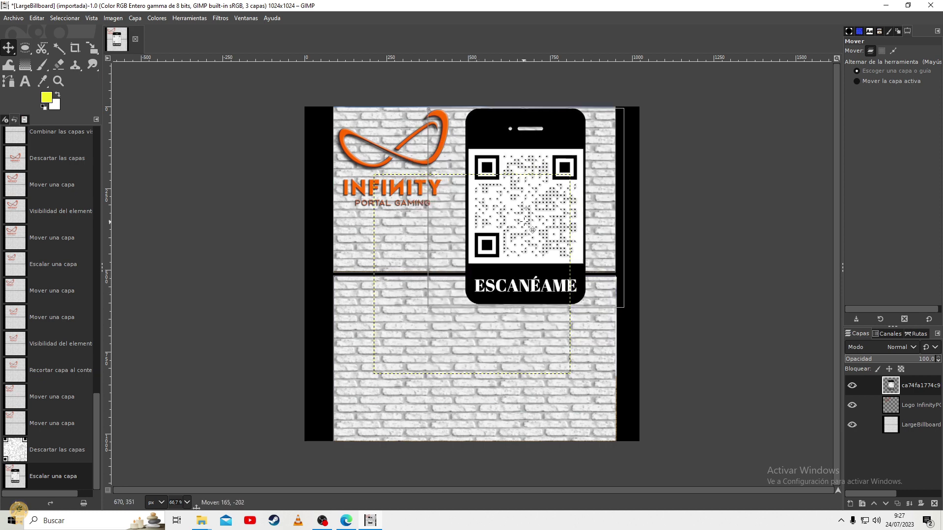
pyautogui.rightClick(525, 223)
pyautogui.moveTo(546, 299)
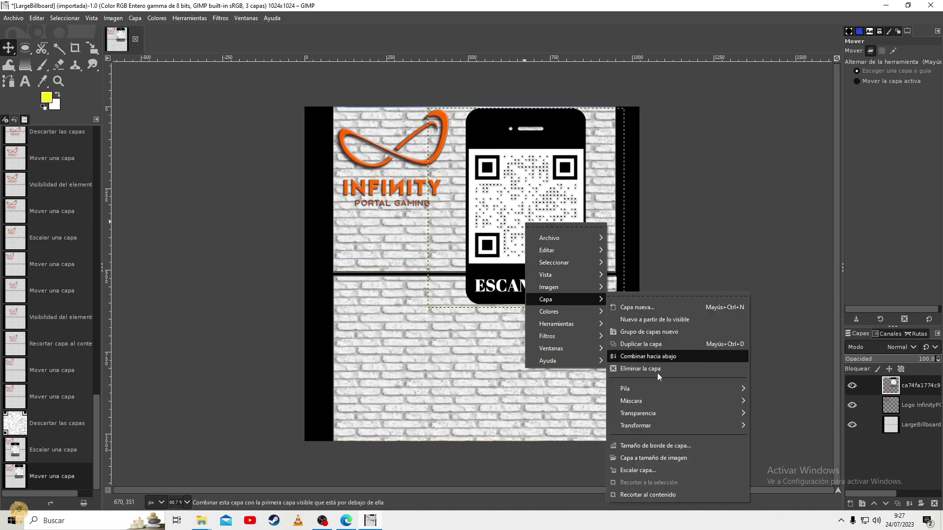
pyautogui.click(507, 244)
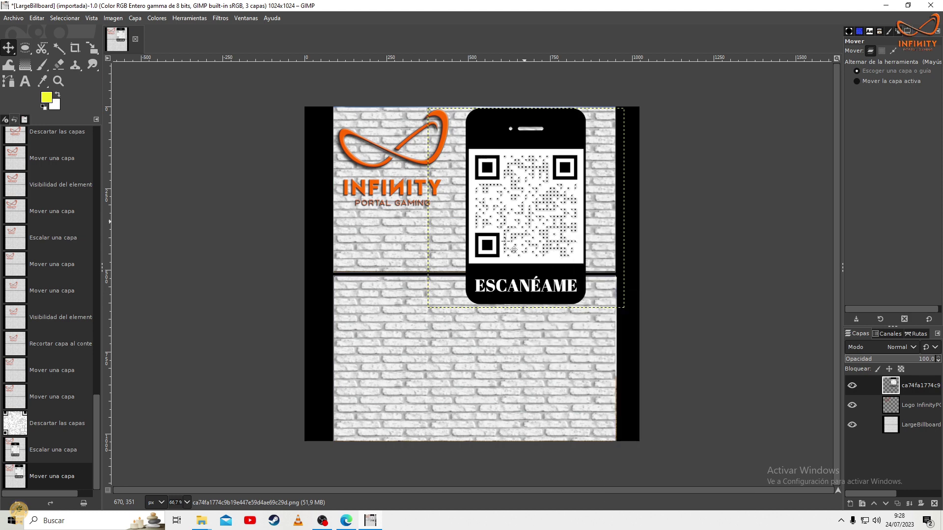
pyautogui.rightClick(507, 244)
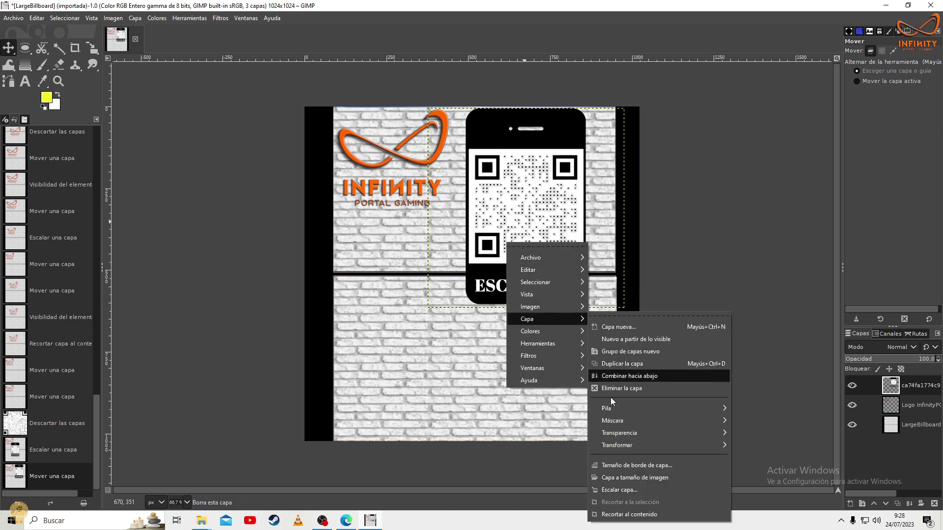
pyautogui.click(612, 490)
pyautogui.write('400')
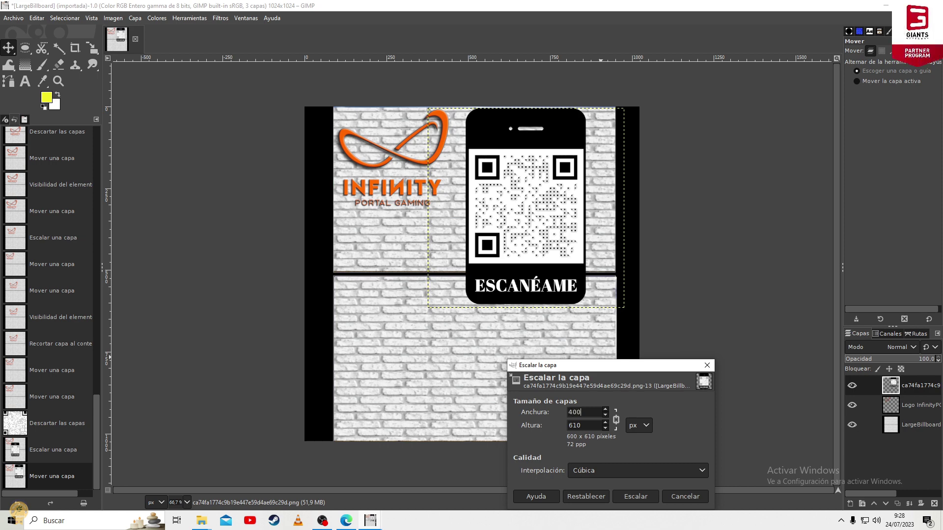
pyautogui.click(626, 497)
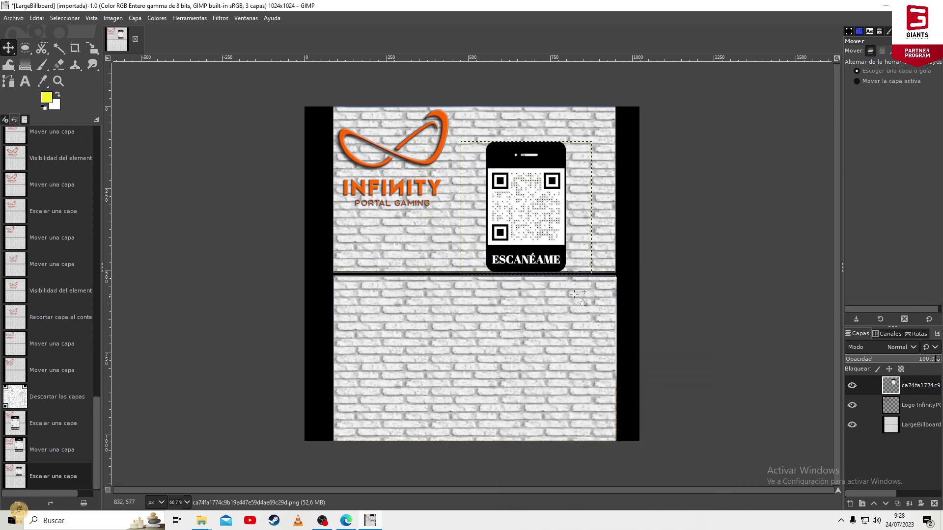
# Drag the resized QR phone into the upper brick panel's top-right corner.
pyautogui.moveTo(512, 217); pyautogui.dragTo(537, 175)
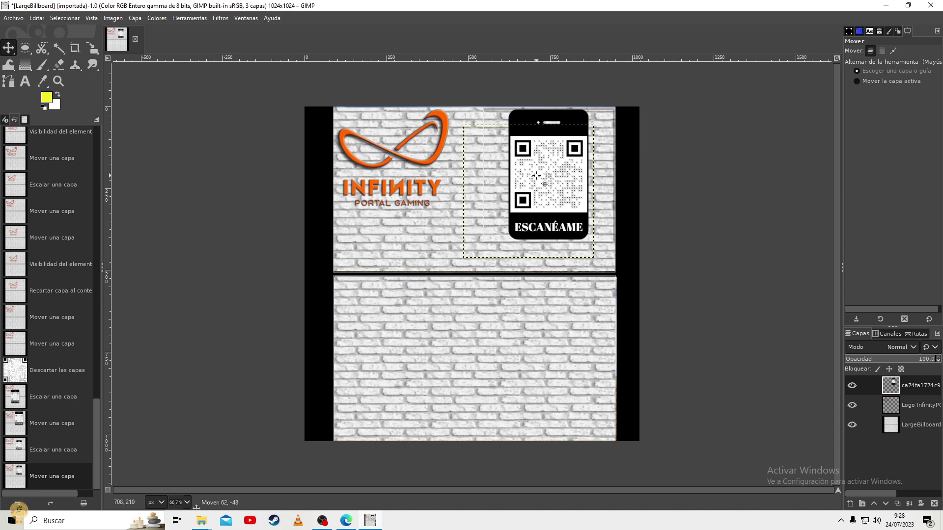
pyautogui.rightClick(537, 175)
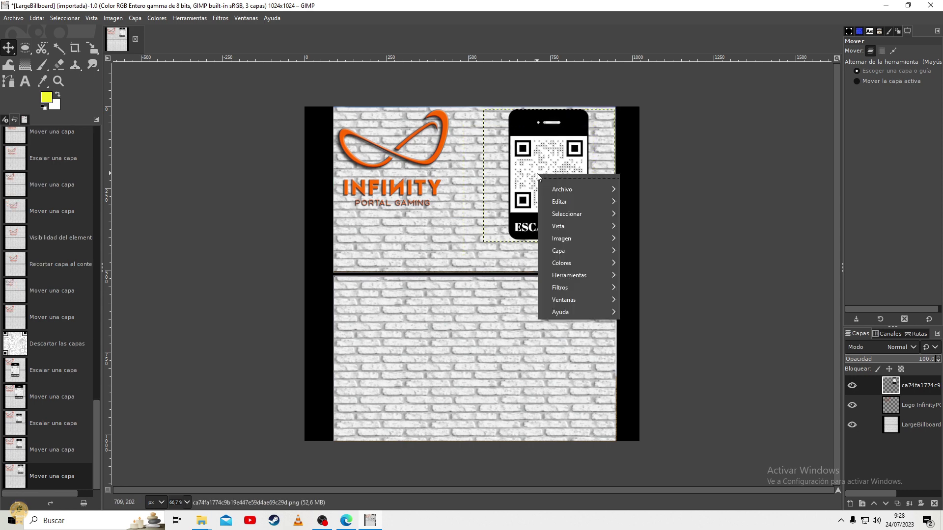
pyautogui.rightClick(535, 159)
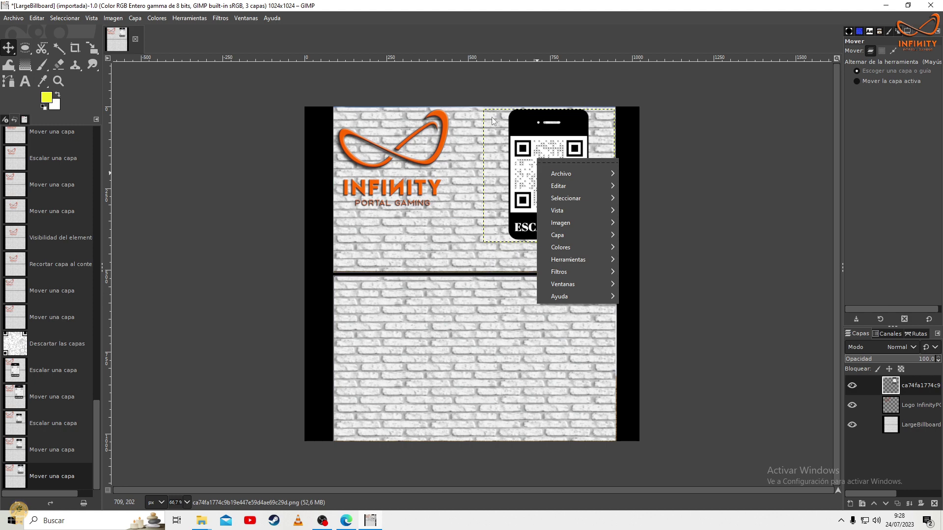
pyautogui.click(474, 127)
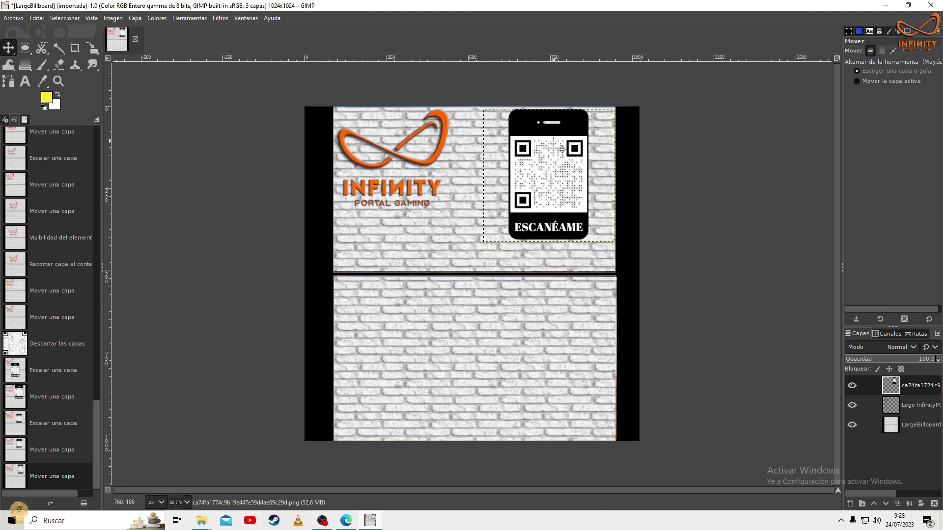
pyautogui.moveTo(554, 143)
pyautogui.mouseDown()
pyautogui.moveTo(512, 141)
pyautogui.moveTo(504, 152)
pyautogui.mouseUp()
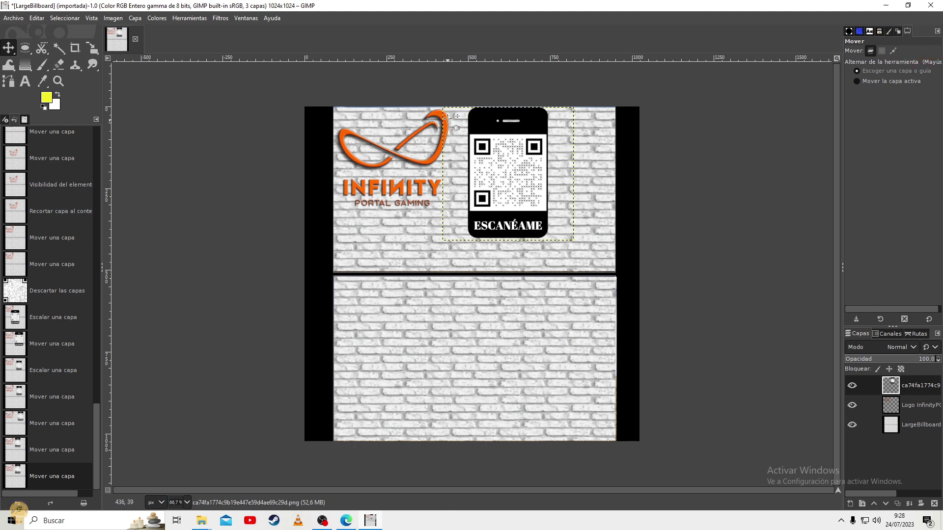
pyautogui.moveTo(486, 113); pyautogui.dragTo(525, 117)
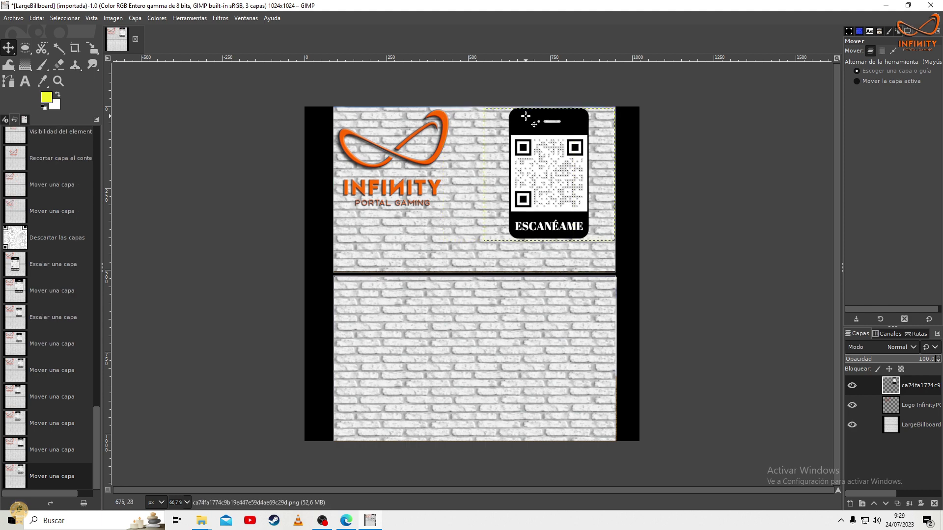
# Crop the QR phone layer to its content.
pyautogui.rightClick(525, 116)
pyautogui.moveTo(563, 193)
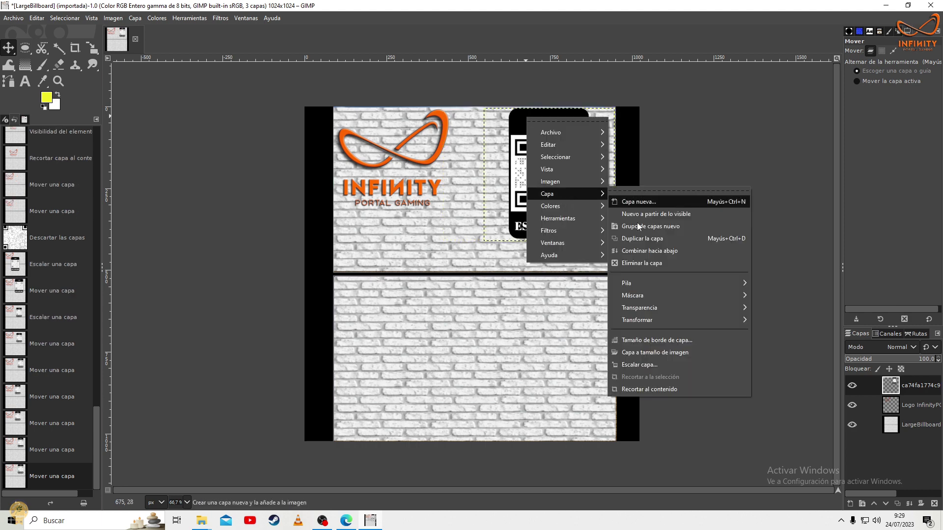
pyautogui.click(514, 187)
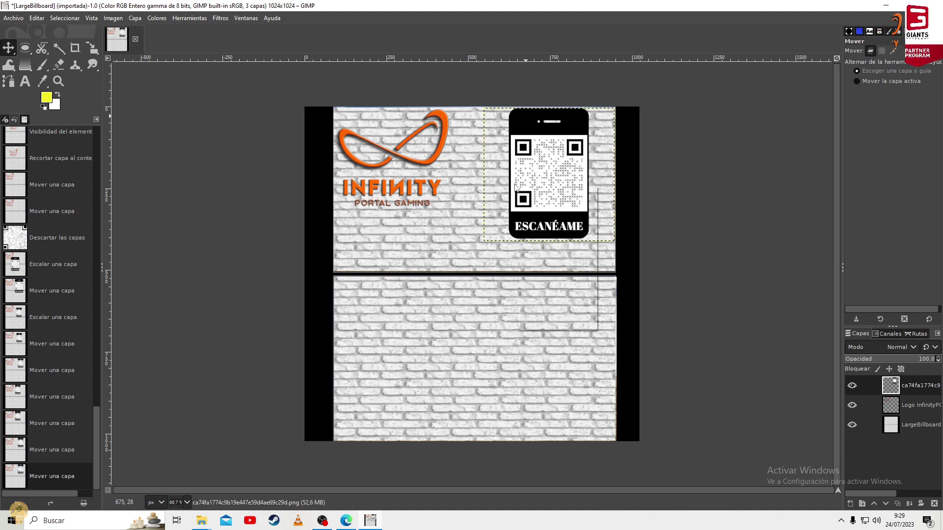
pyautogui.rightClick(515, 186)
pyautogui.moveTo(535, 261)
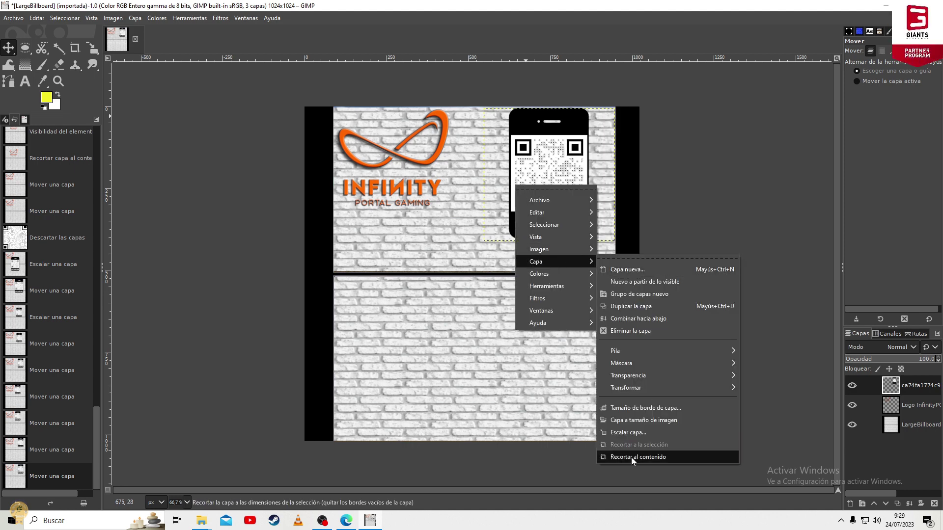
pyautogui.click(632, 458)
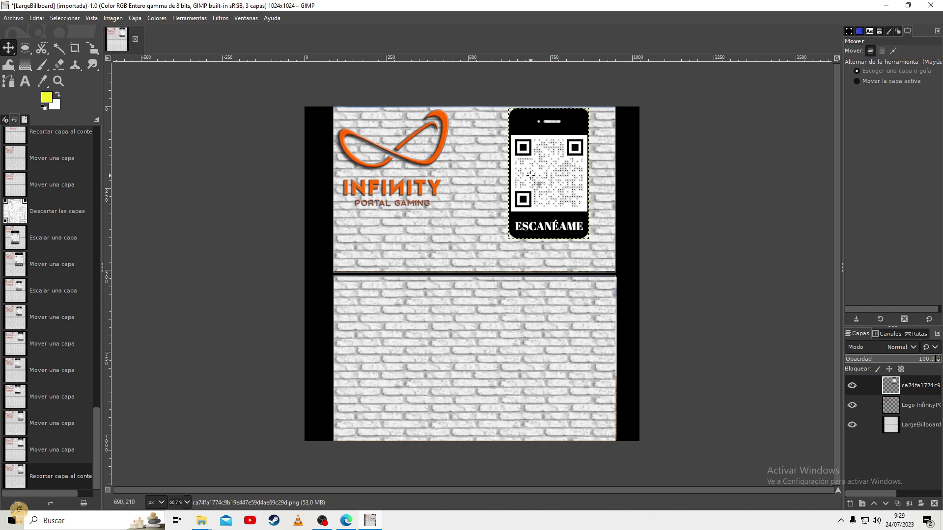
# Drag the QR phone flush into the top-right corner of the upper brick panel.
pyautogui.moveTo(540, 162)
pyautogui.mouseDown()
pyautogui.moveTo(571, 163)
pyautogui.moveTo(491, 164)
pyautogui.mouseUp()
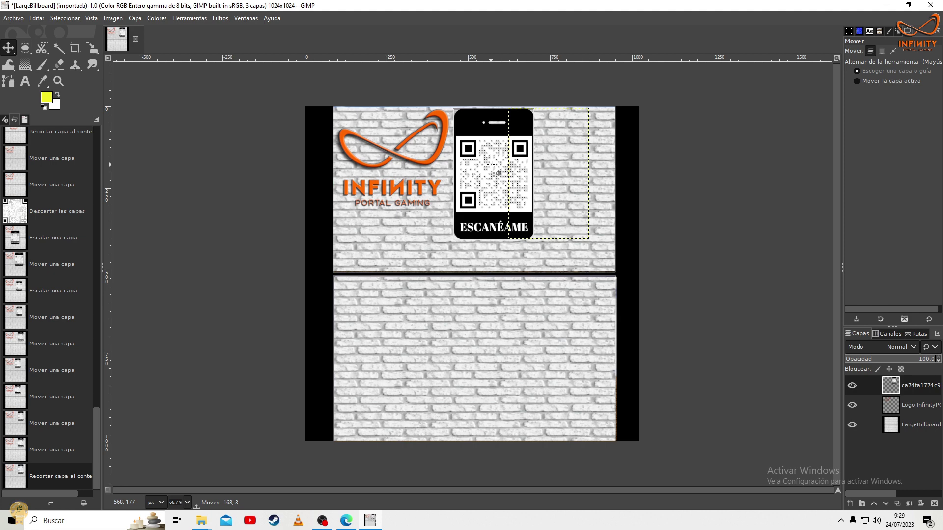
pyautogui.moveTo(491, 165); pyautogui.dragTo(536, 173)
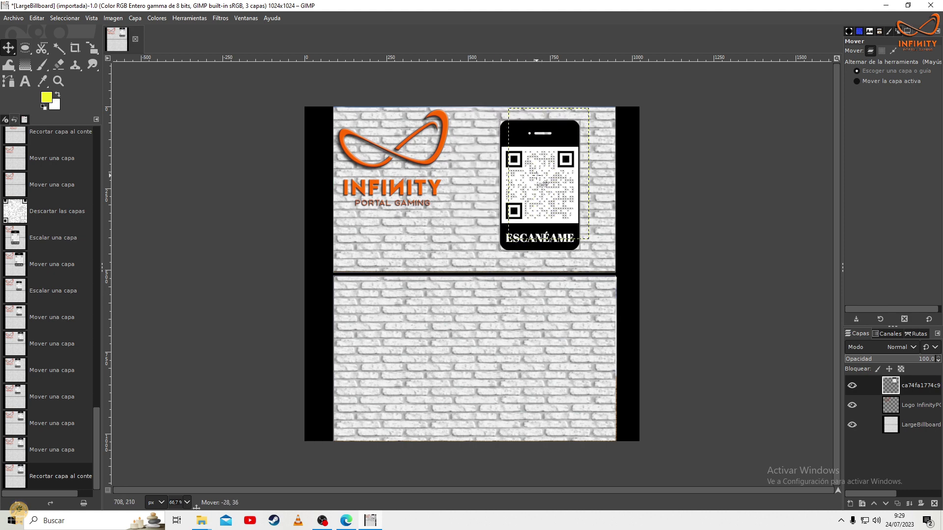
pyautogui.moveTo(536, 176); pyautogui.dragTo(570, 166)
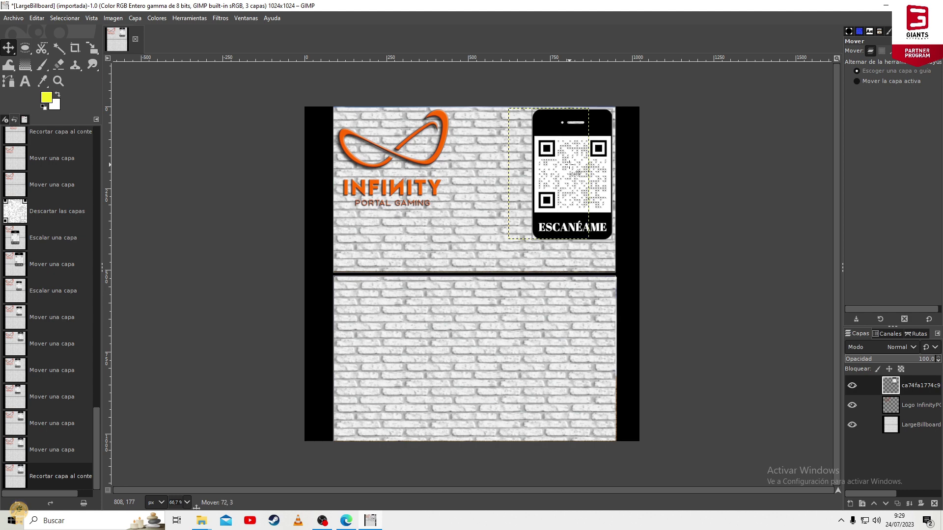
pyautogui.moveTo(576, 173); pyautogui.dragTo(579, 174)
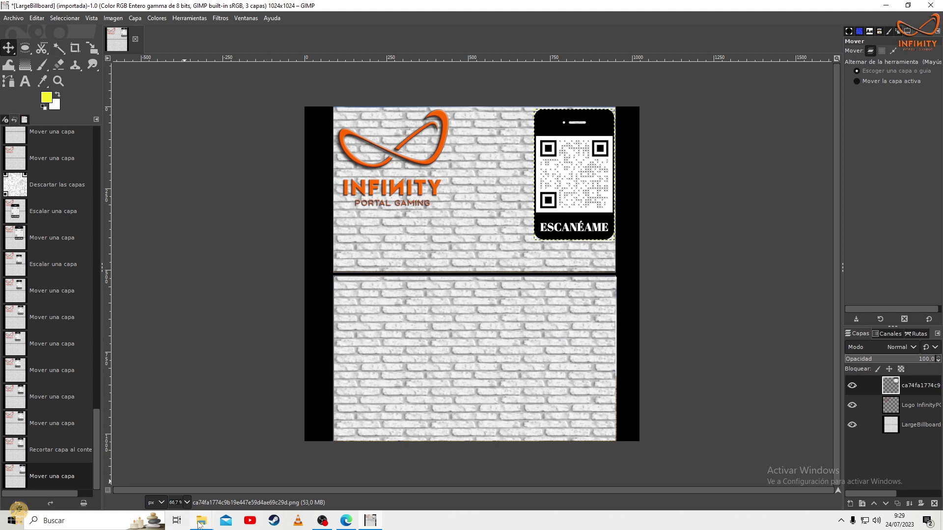
# Select the Logo InfinityPG layer and toggle its visibility off and on to check it.
pyautogui.rightClick(199, 525)
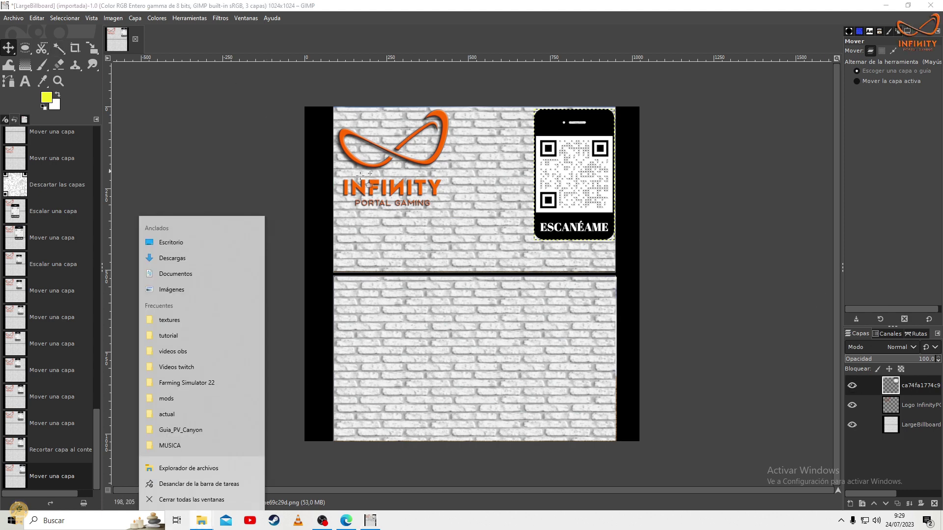
pyautogui.click(897, 405)
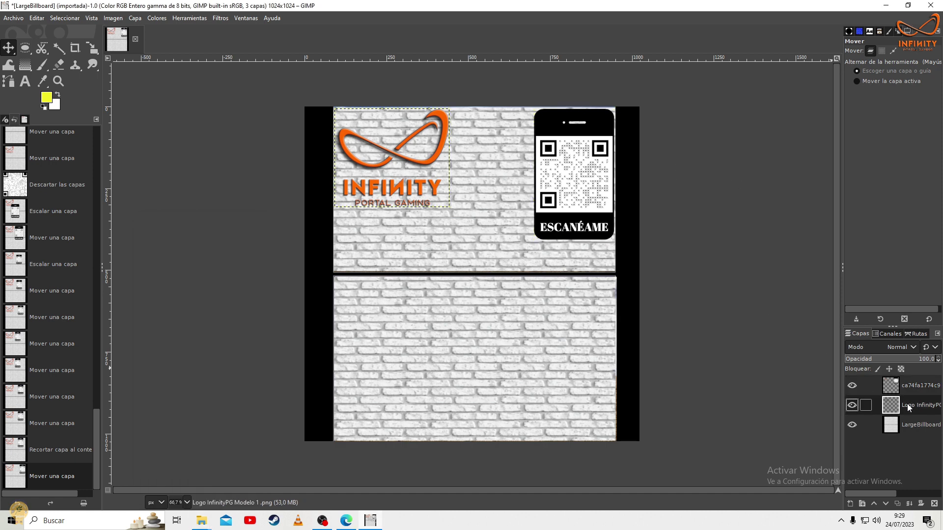
pyautogui.click(909, 406)
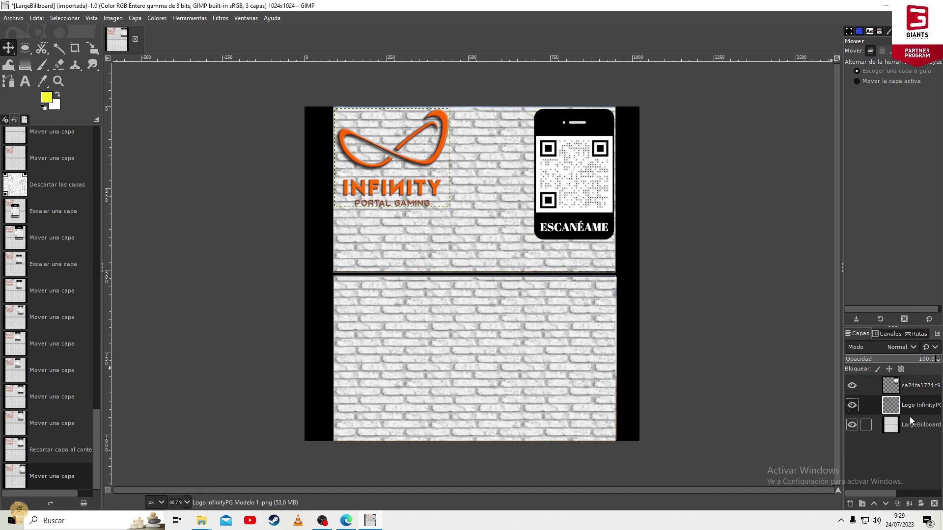
pyautogui.click(852, 405)
pyautogui.click(852, 406)
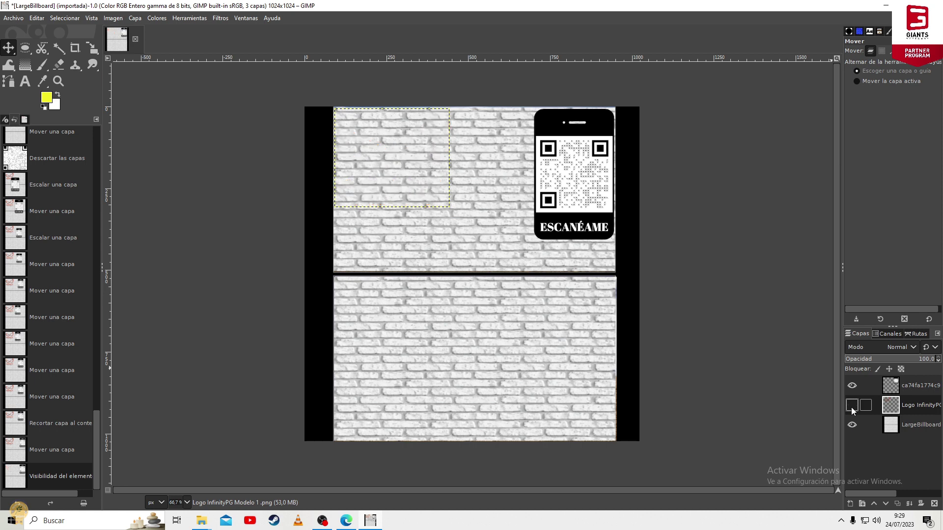
# Toggle the QR phone layer's visibility off and on, then open File Explorer's jump list.
pyautogui.click(849, 389)
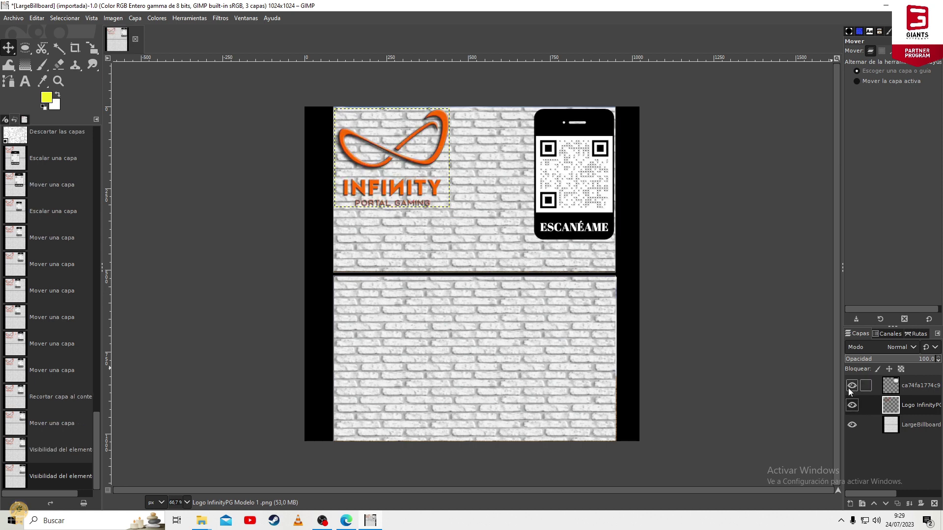
pyautogui.click(849, 389)
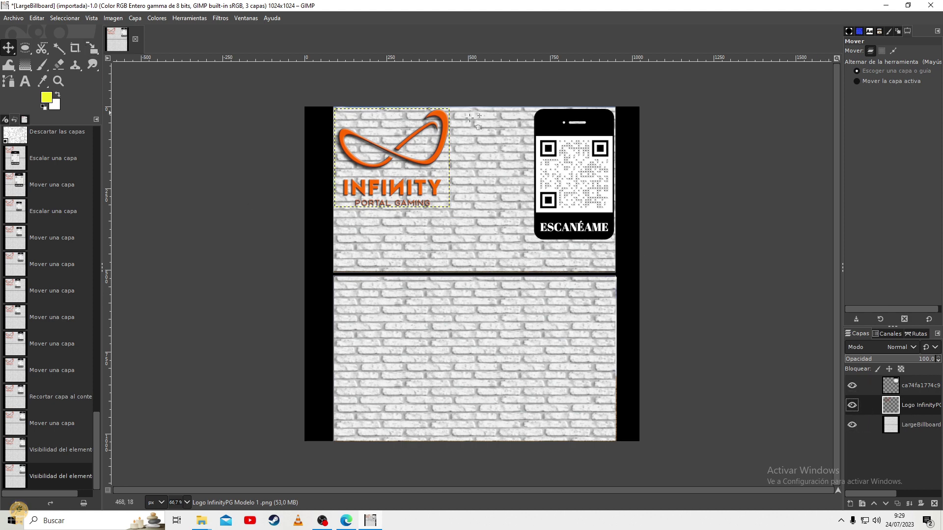
pyautogui.rightClick(202, 520)
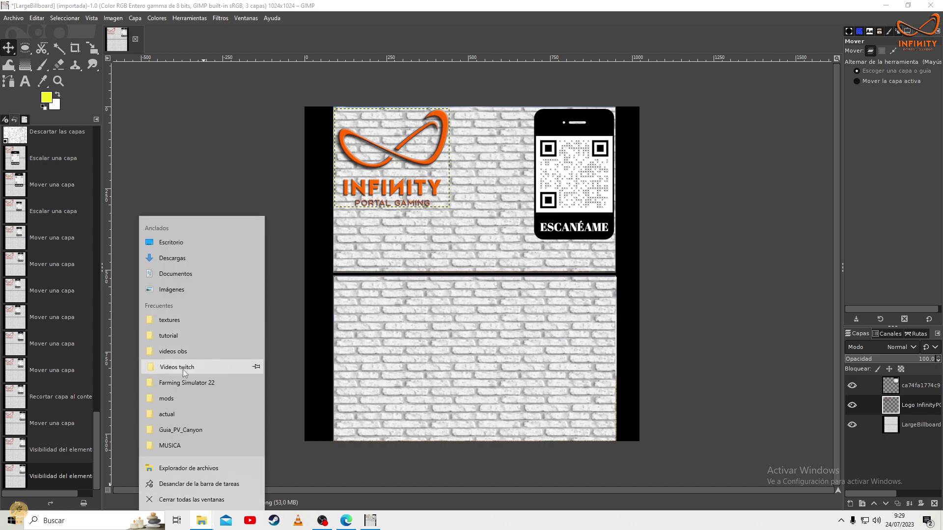
# Open the Videos twitch folder and select INFINITYY.jpg among its files.
pyautogui.click(176, 367)
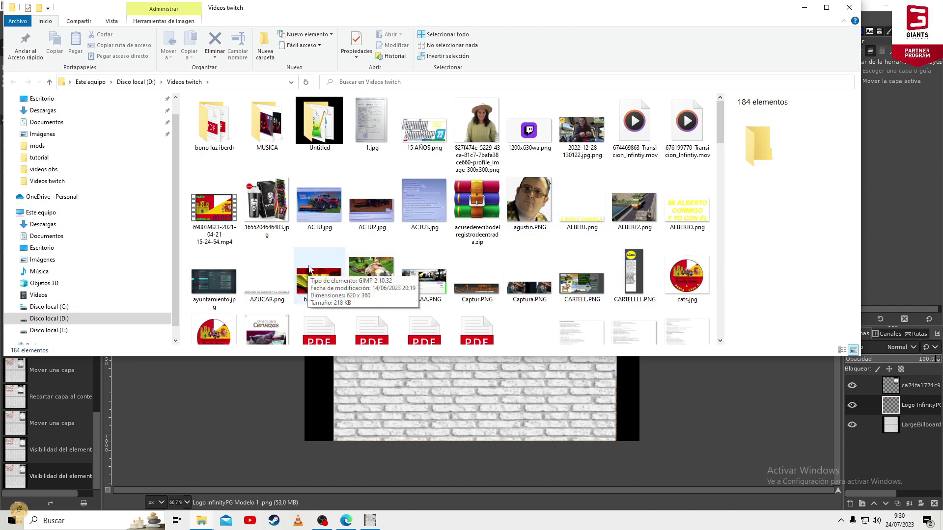
pyautogui.scroll(-2, 314, 274)
pyautogui.scroll(3, 339, 261)
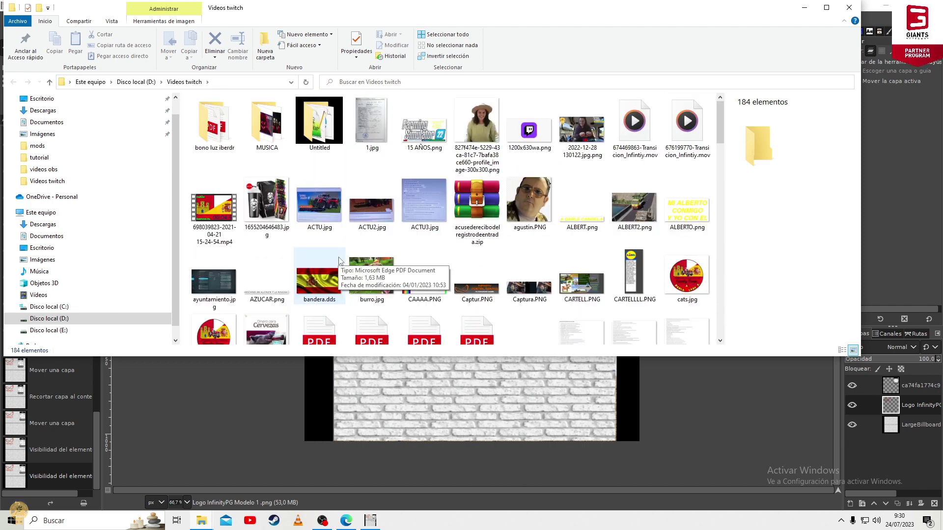
pyautogui.scroll(-3, 382, 215)
pyautogui.scroll(-5, 382, 215)
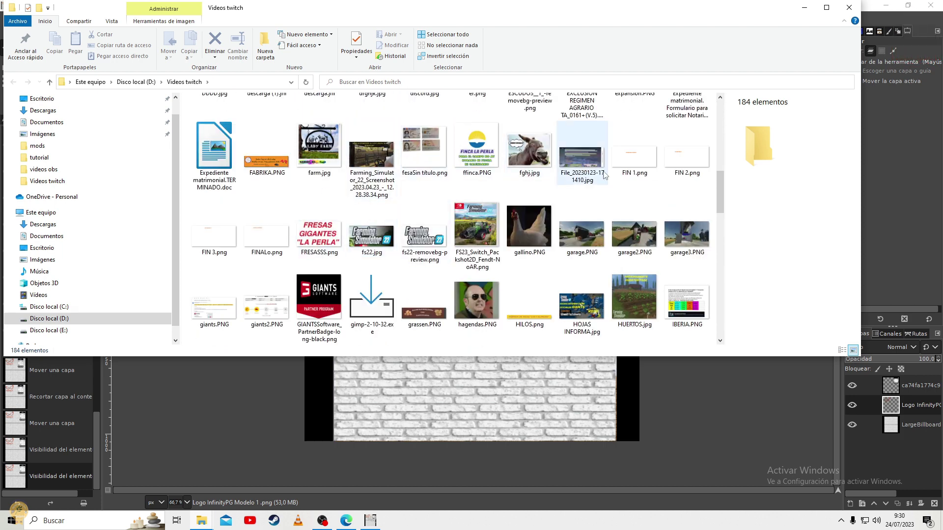
pyautogui.scroll(-2, 616, 196)
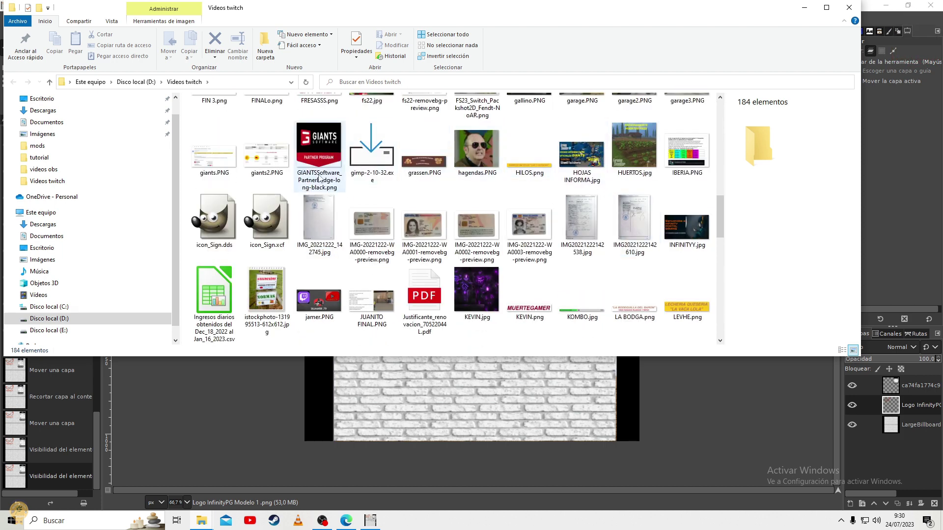
pyautogui.scroll(-3, 357, 223)
pyautogui.scroll(2, 344, 236)
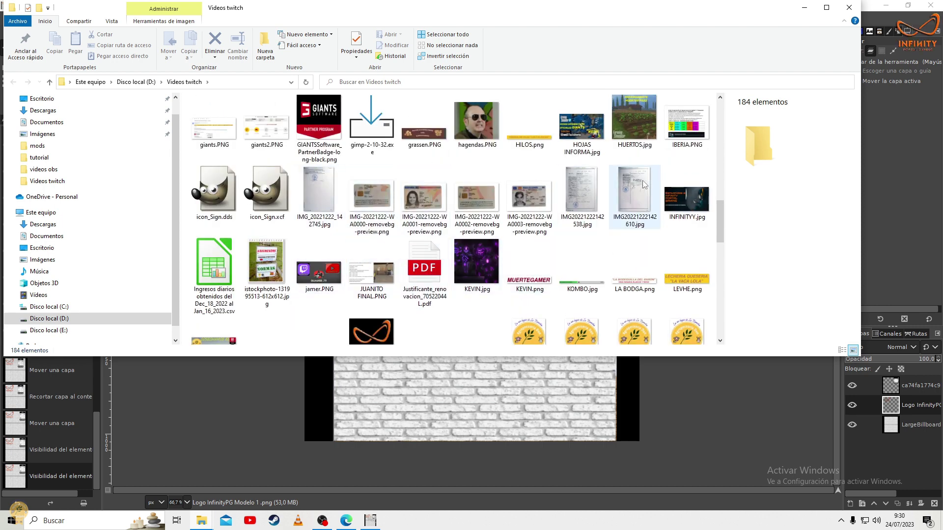
pyautogui.click(672, 199)
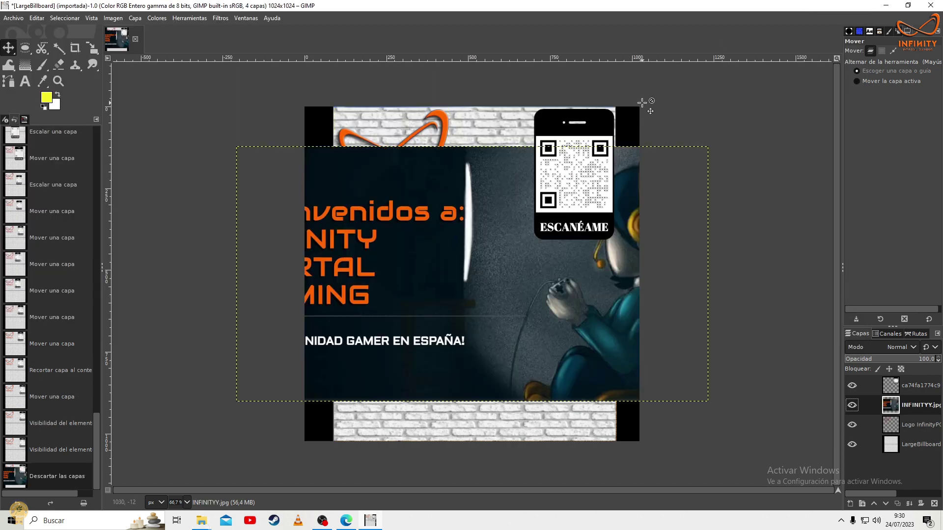
# Move the INFINITYY.jpg banner layer to the top of the layer stack.
pyautogui.rightClick(400, 251)
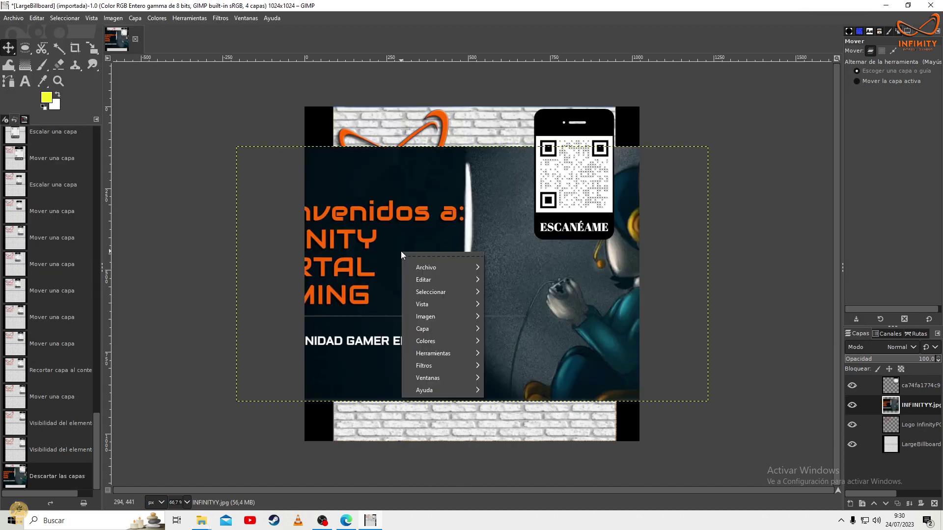
pyautogui.click(579, 280)
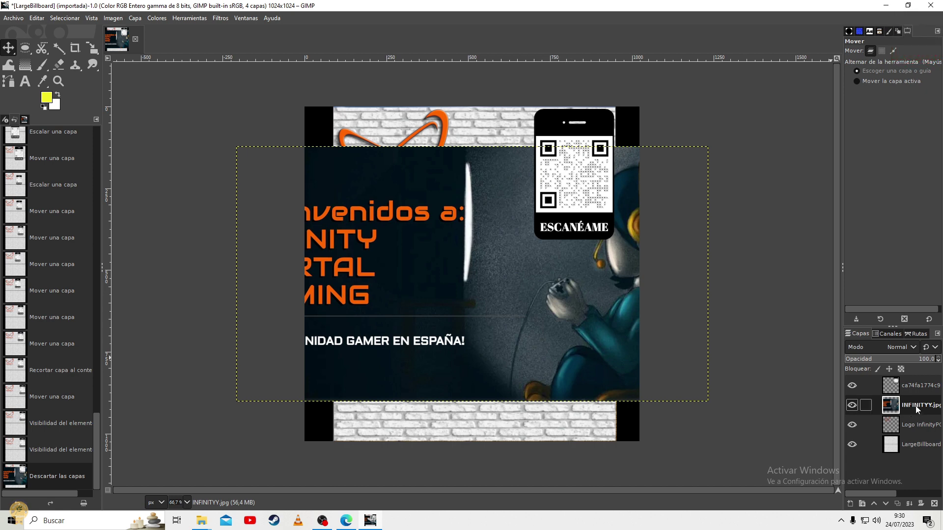
pyautogui.moveTo(916, 411); pyautogui.dragTo(911, 384)
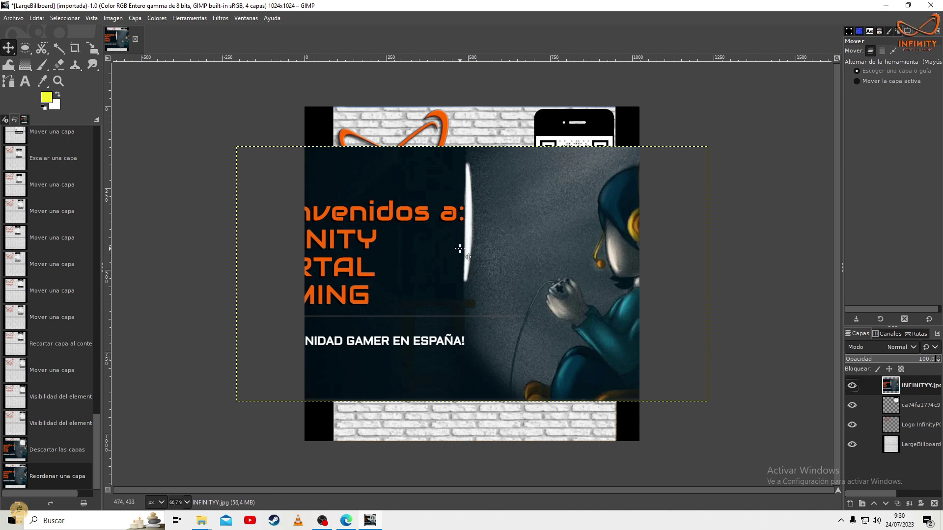
# Set the banner's Scale Layer size to 400 px wide (400 × 216, linked).
pyautogui.rightClick(494, 246)
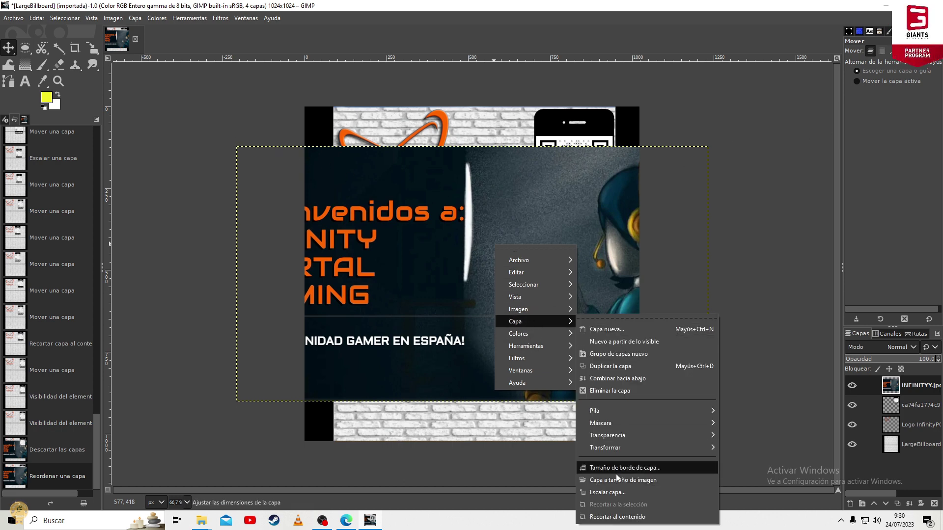
pyautogui.press('Escape')
pyautogui.press('Escape')
pyautogui.rightClick(444, 297)
pyautogui.moveTo(482, 374)
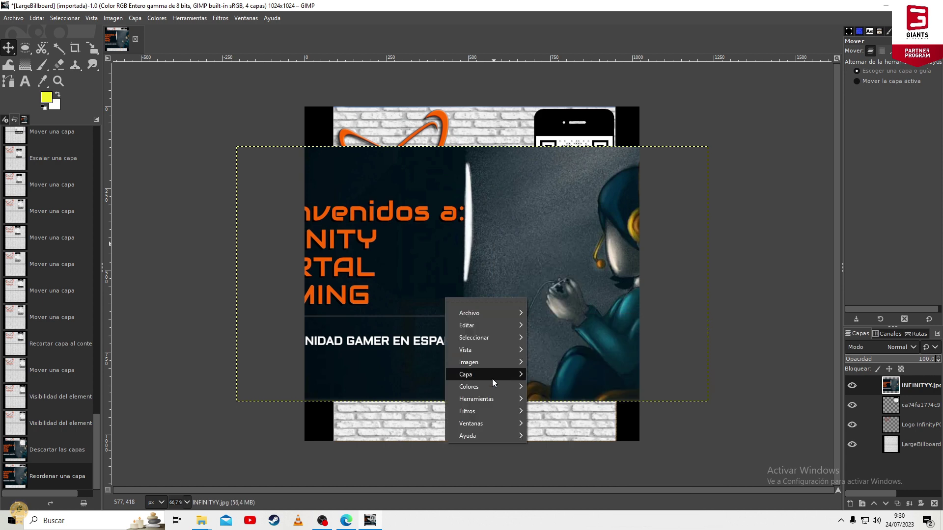
pyautogui.click(574, 498)
pyautogui.write('400')
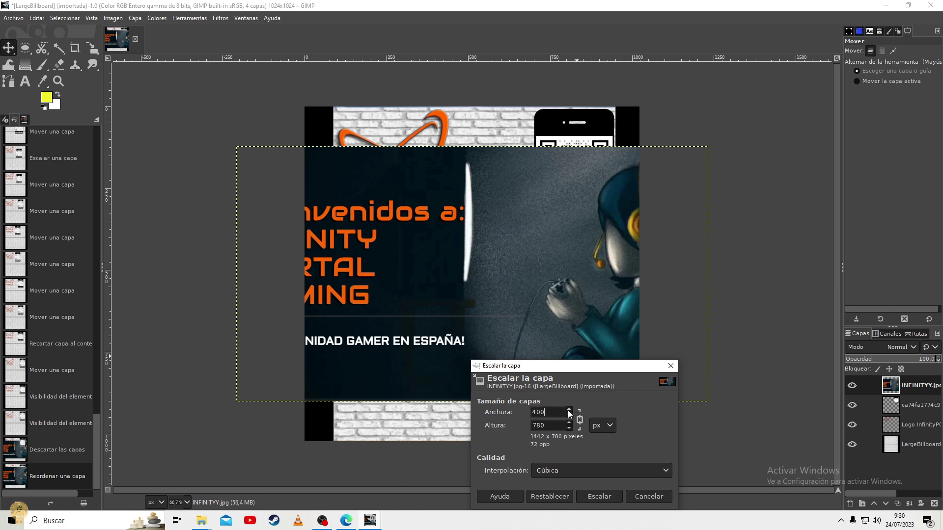
pyautogui.click(557, 425)
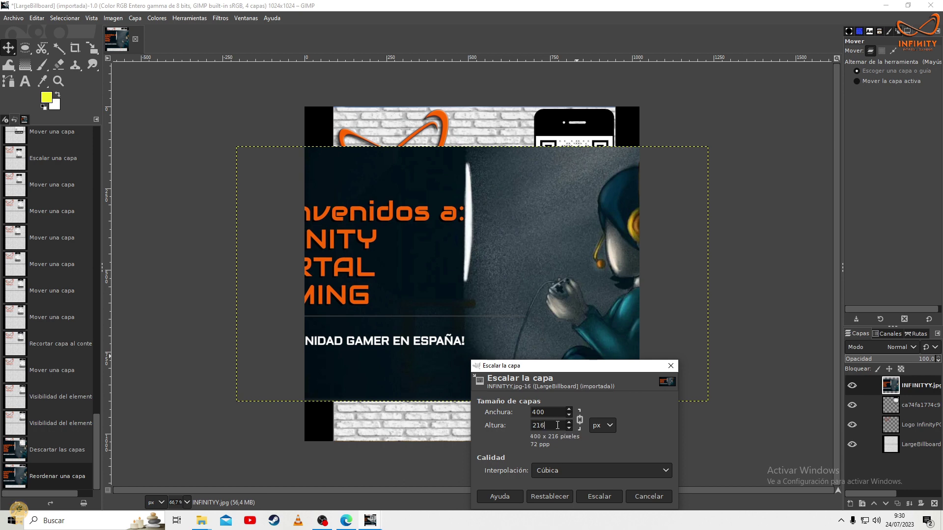
# Apply the 400 × 216 banner size and move the banner up-left below the logo.
pyautogui.click(610, 497)
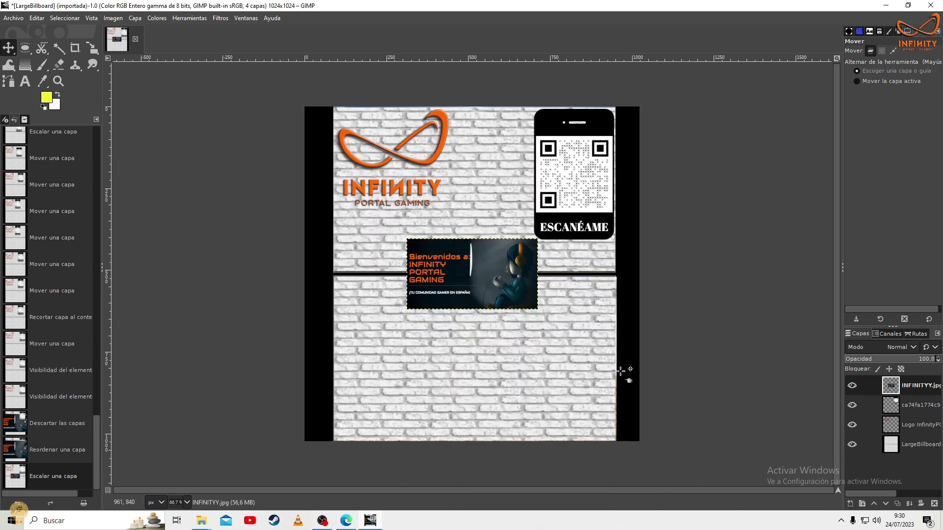
pyautogui.moveTo(445, 272)
pyautogui.mouseDown()
pyautogui.moveTo(411, 239)
pyautogui.moveTo(381, 232)
pyautogui.mouseUp()
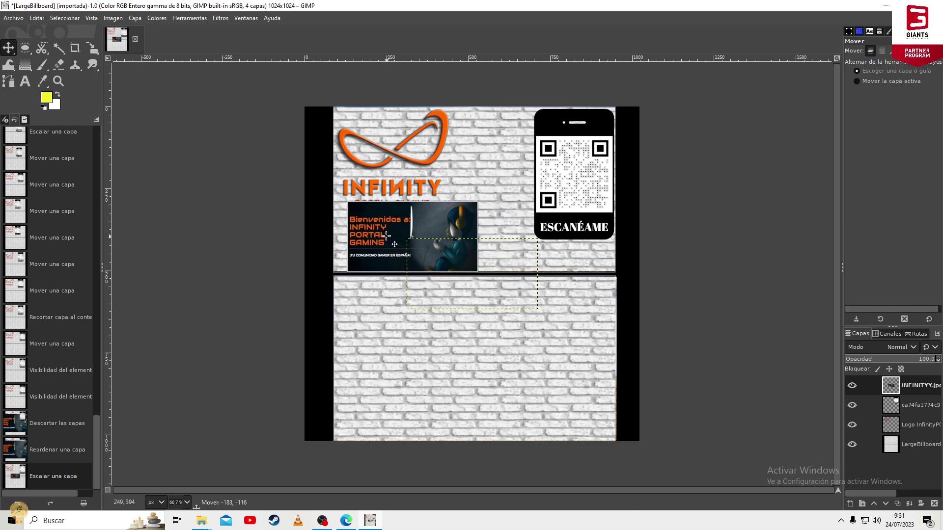
pyautogui.rightClick(380, 233)
pyautogui.moveTo(412, 311)
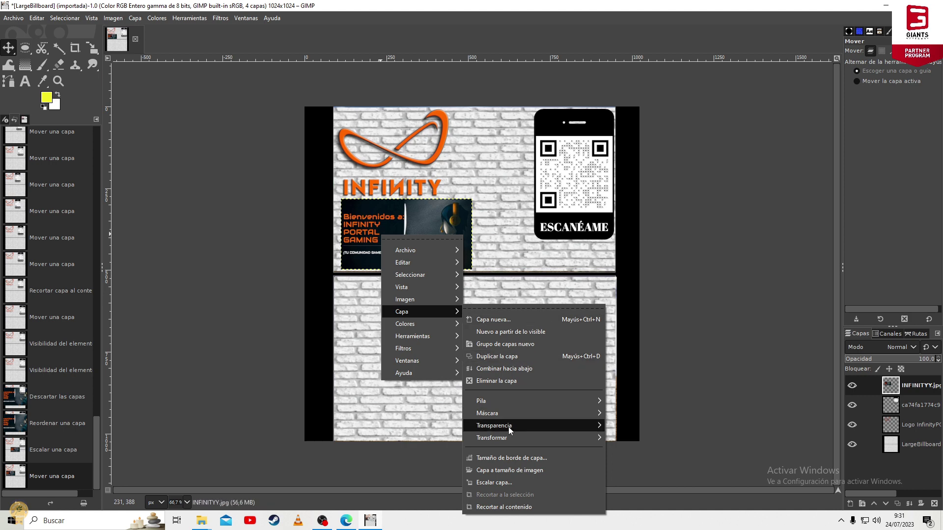
# Rescale the banner to 370 px wide and position it just below the Infinity logo.
pyautogui.click(518, 482)
pyautogui.write('370')
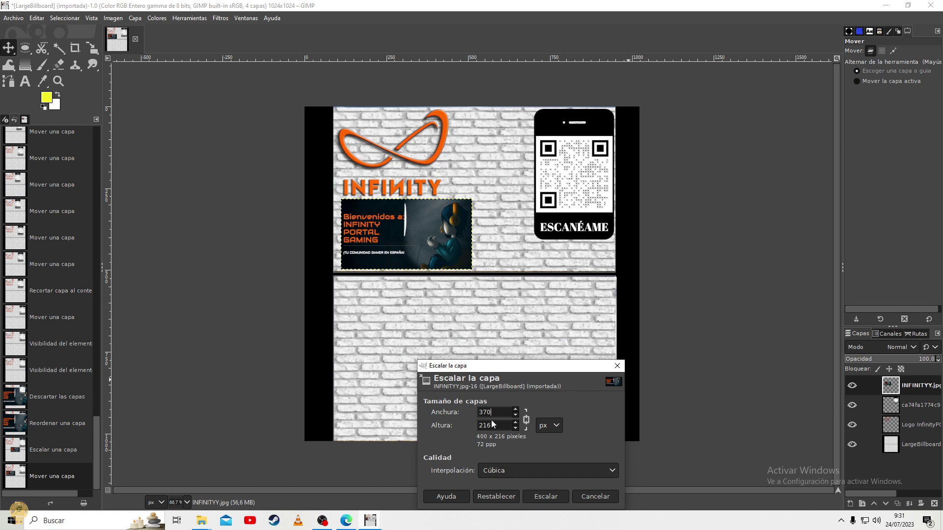
pyautogui.click(545, 495)
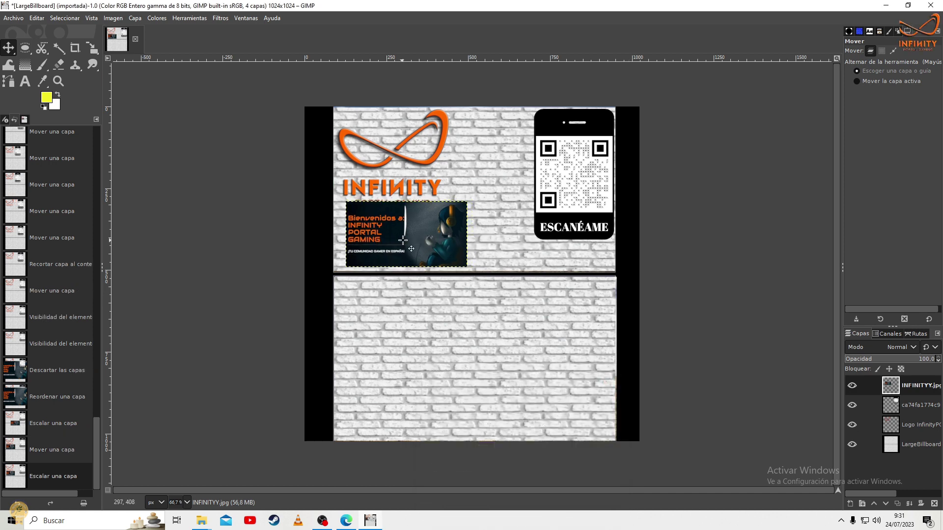
pyautogui.moveTo(401, 237); pyautogui.dragTo(399, 243)
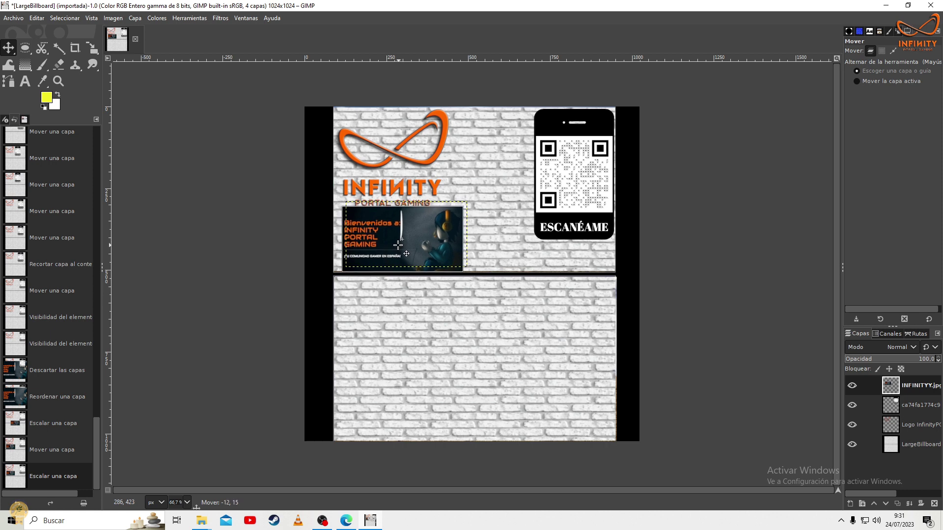
pyautogui.moveTo(399, 243); pyautogui.dragTo(409, 237)
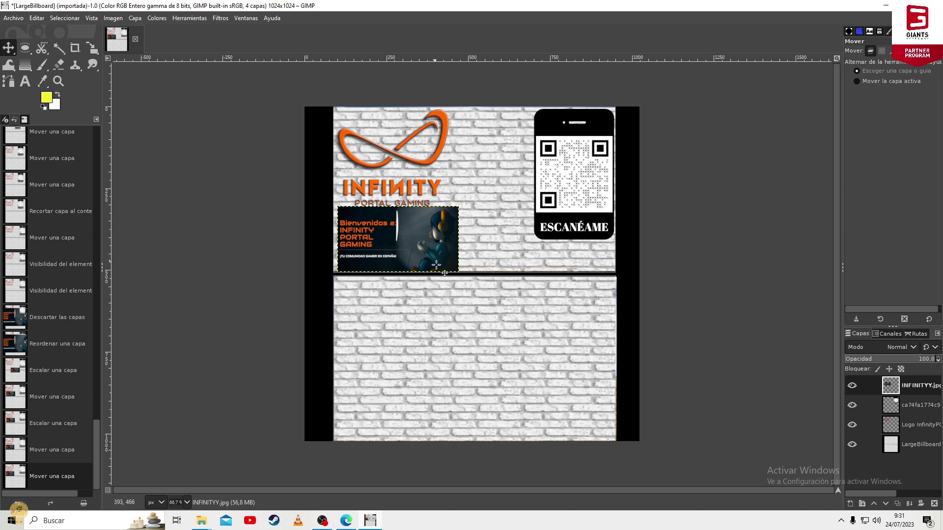
# Open infinity.txt from the tutorial folder in Notepad.
pyautogui.click(202, 522)
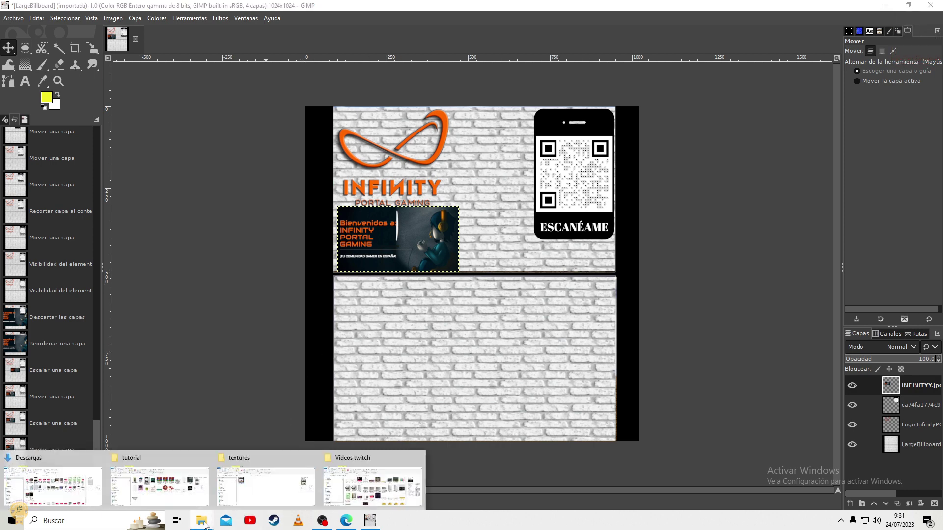
pyautogui.click(141, 461)
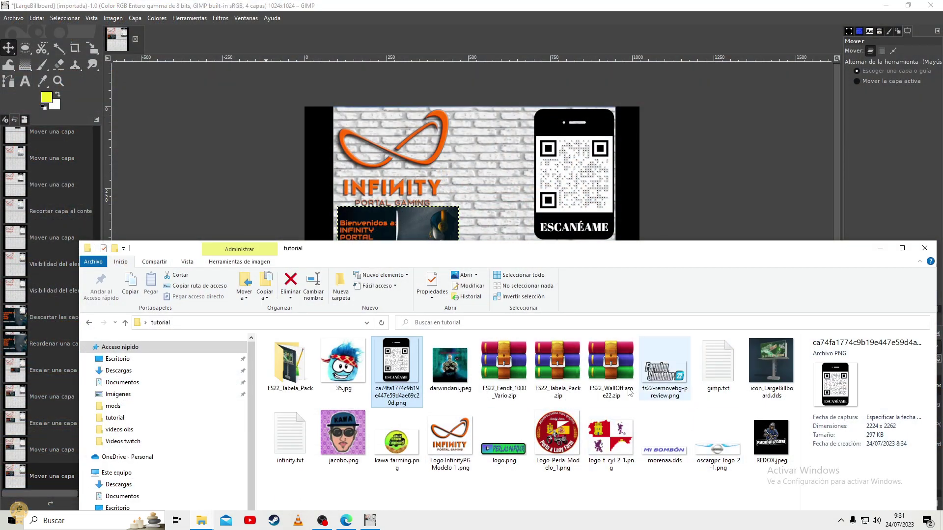
pyautogui.click(302, 437)
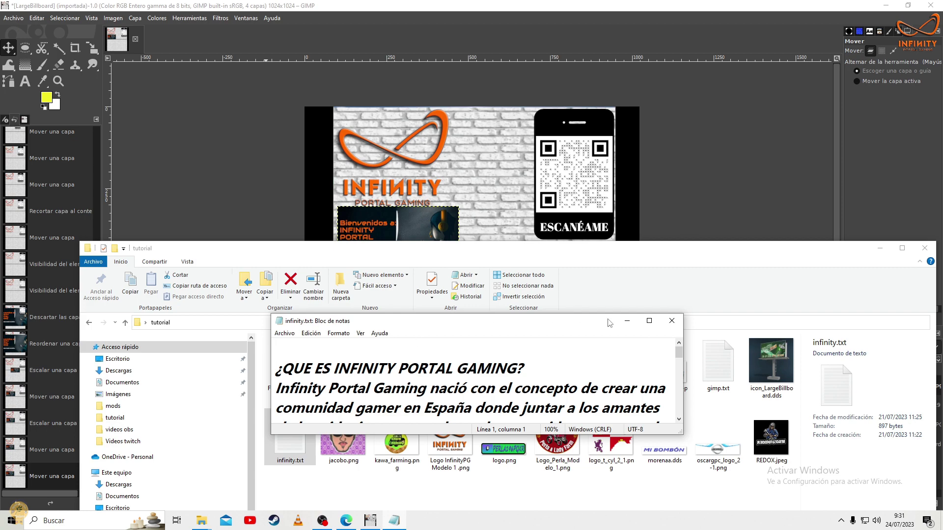
# Copy the '¿QUE ES INFINITY PORTAL GAMING?' heading and first paragraph, then minimize Notepad.
pyautogui.click(649, 320)
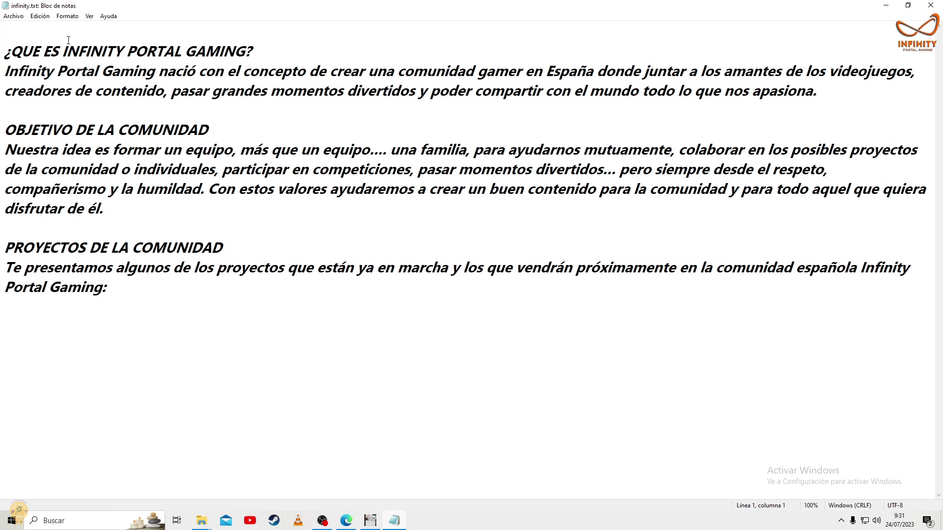
pyautogui.moveTo(5, 49); pyautogui.dragTo(852, 111)
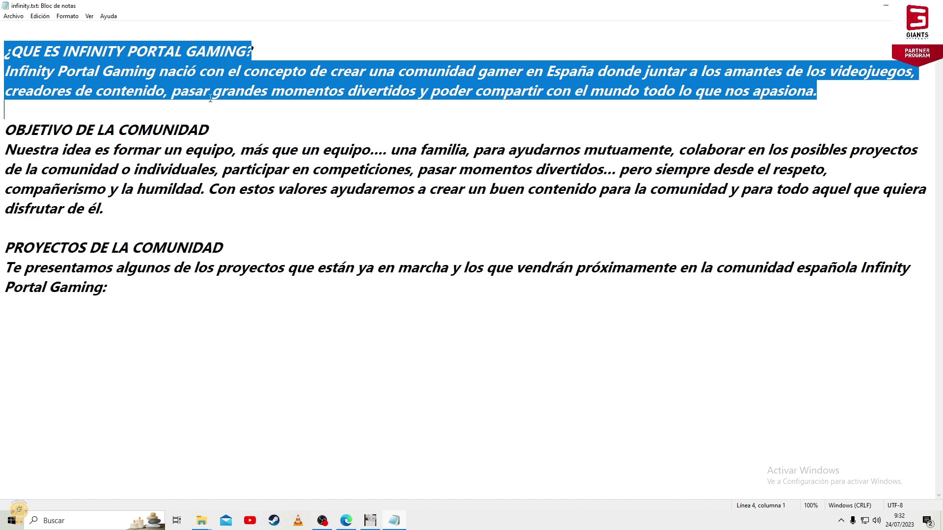
pyautogui.rightClick(261, 96)
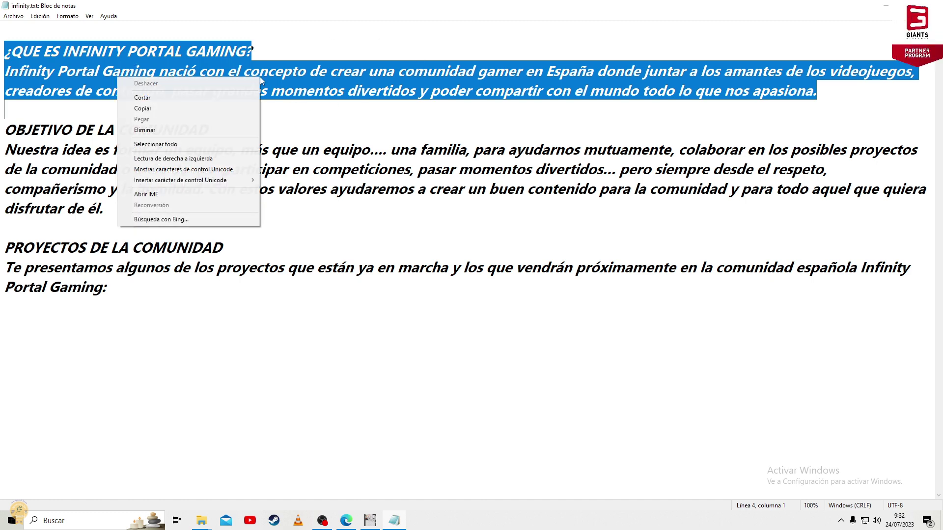
pyautogui.click(231, 105)
pyautogui.click(885, 5)
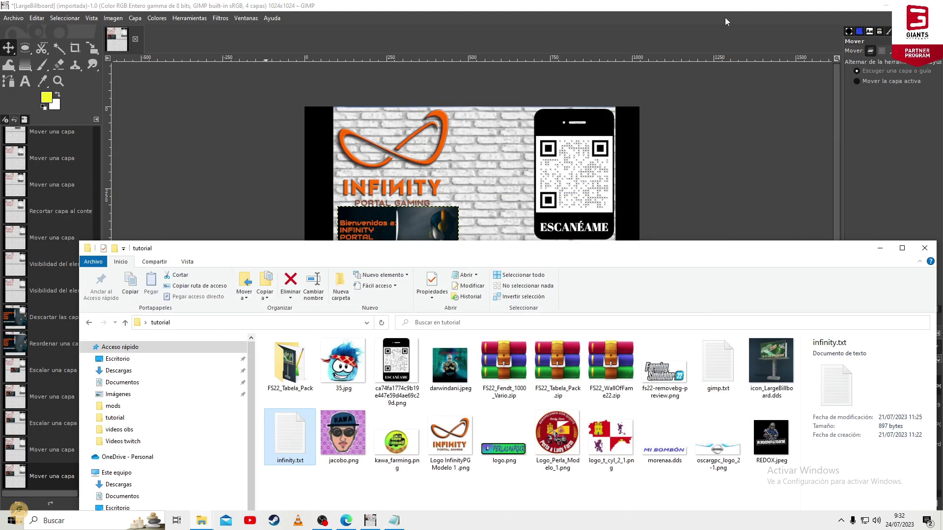
# Reveal the billboard image in GIMP and select the Text tool.
pyautogui.click(883, 249)
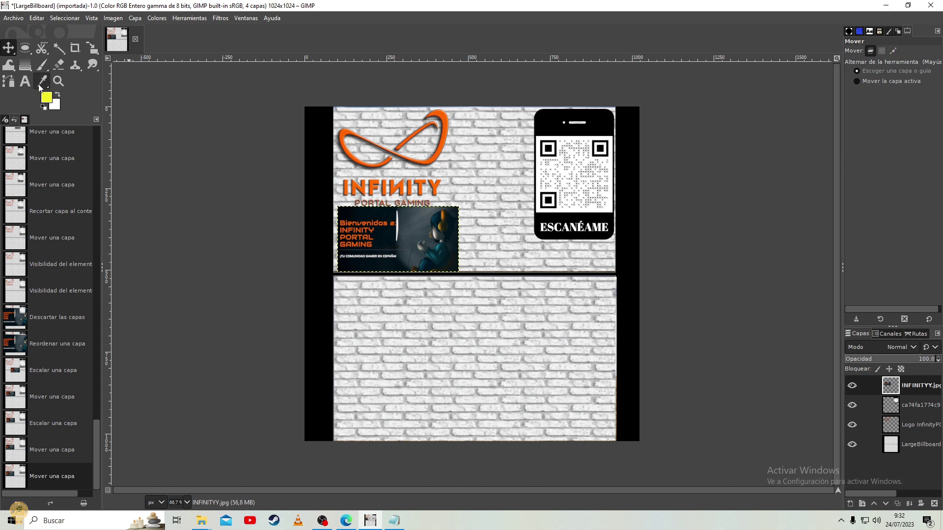
pyautogui.click(28, 84)
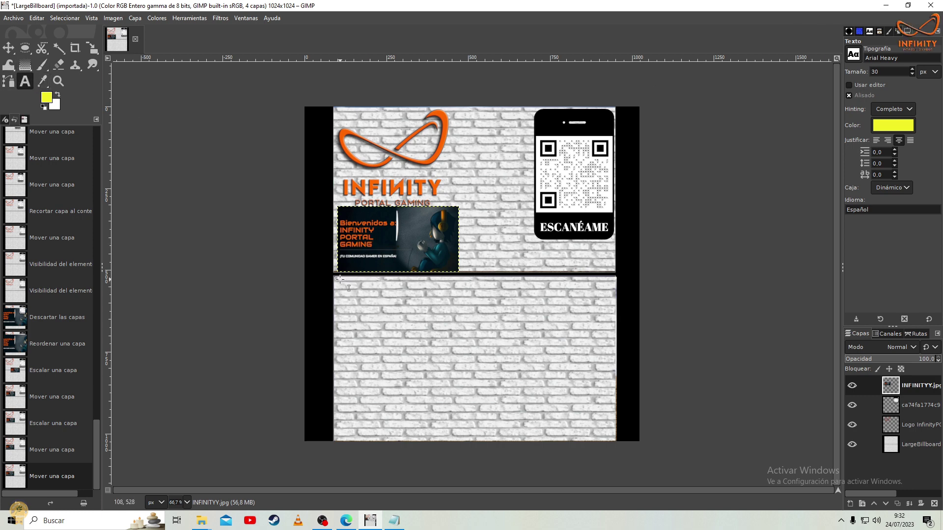
# Paste the copied paragraph into a text box over the lower panel, coloured orange from the logo.
pyautogui.moveTo(337, 279); pyautogui.dragTo(617, 442)
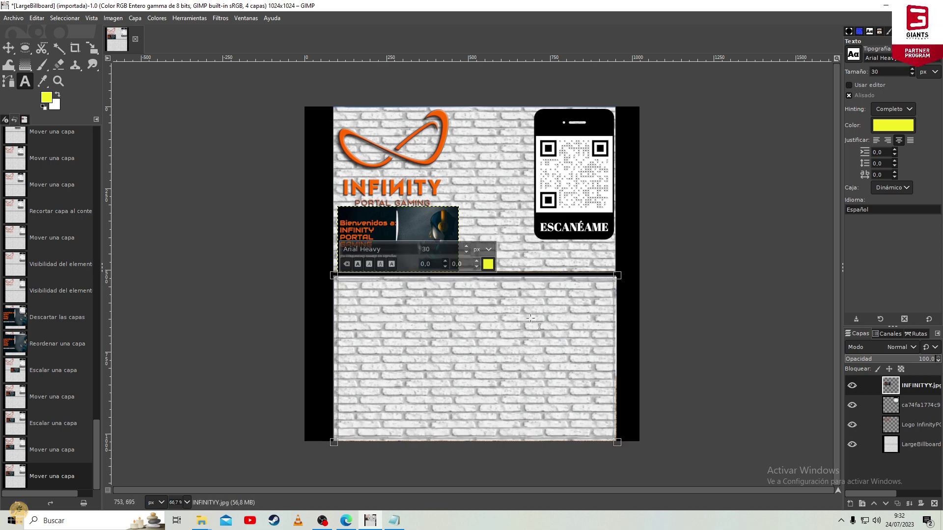
pyautogui.click(890, 124)
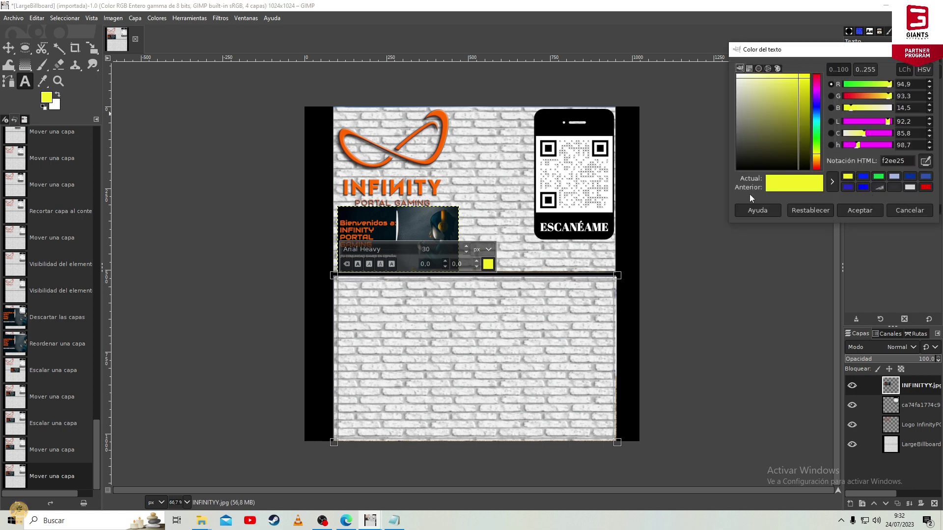
pyautogui.click(927, 162)
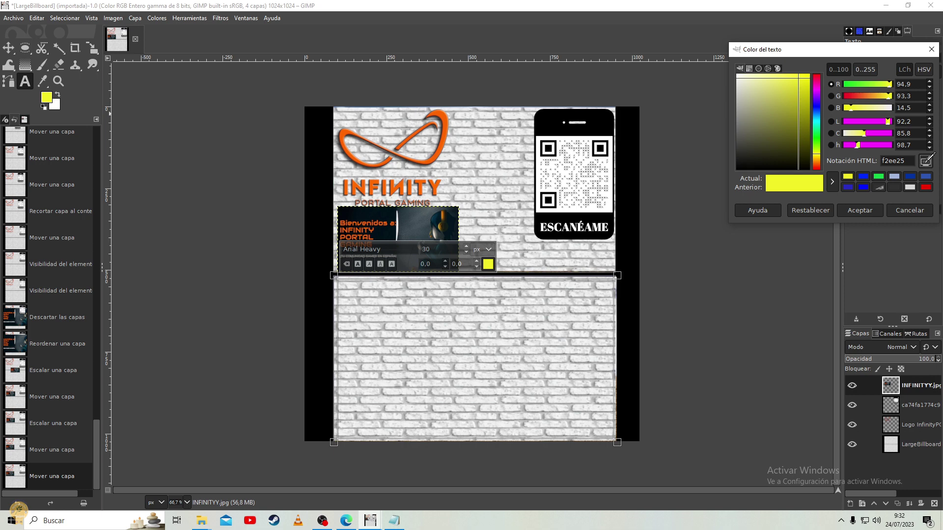
pyautogui.click(442, 115)
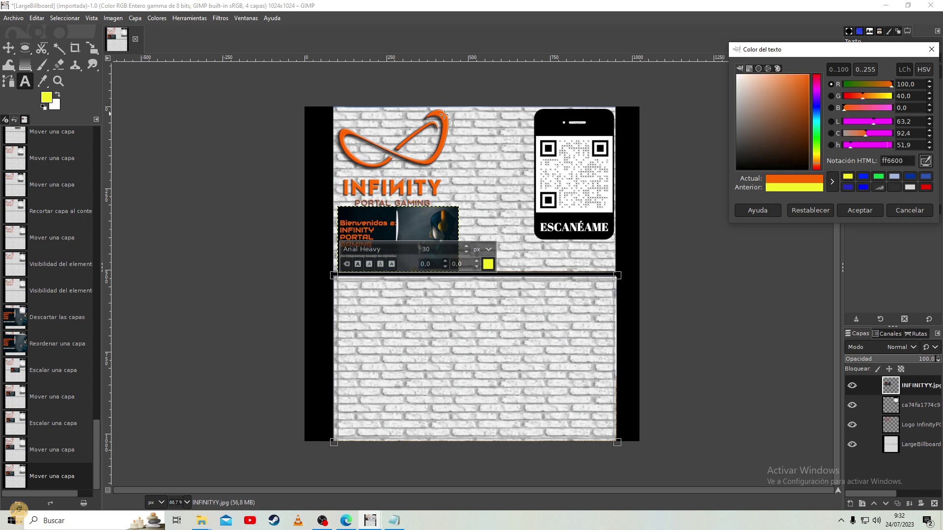
pyautogui.click(859, 210)
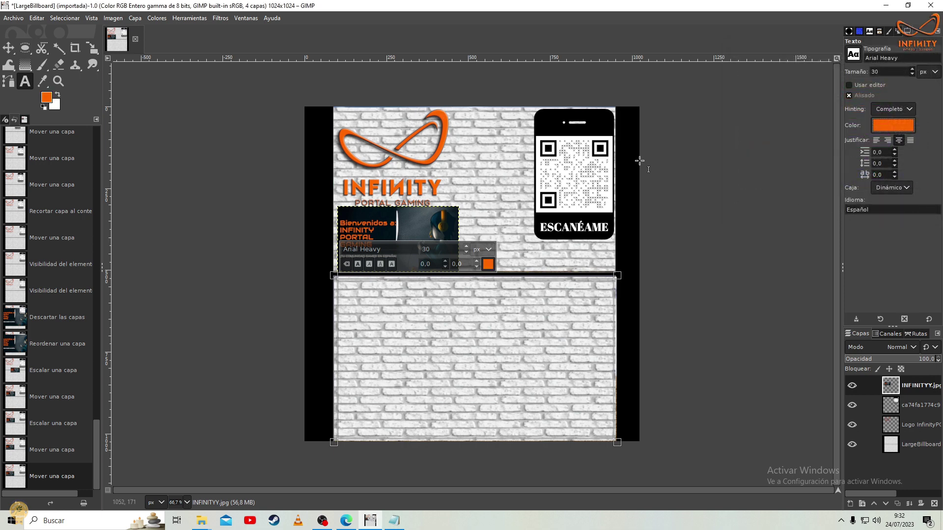
pyautogui.rightClick(348, 288)
pyautogui.click(376, 316)
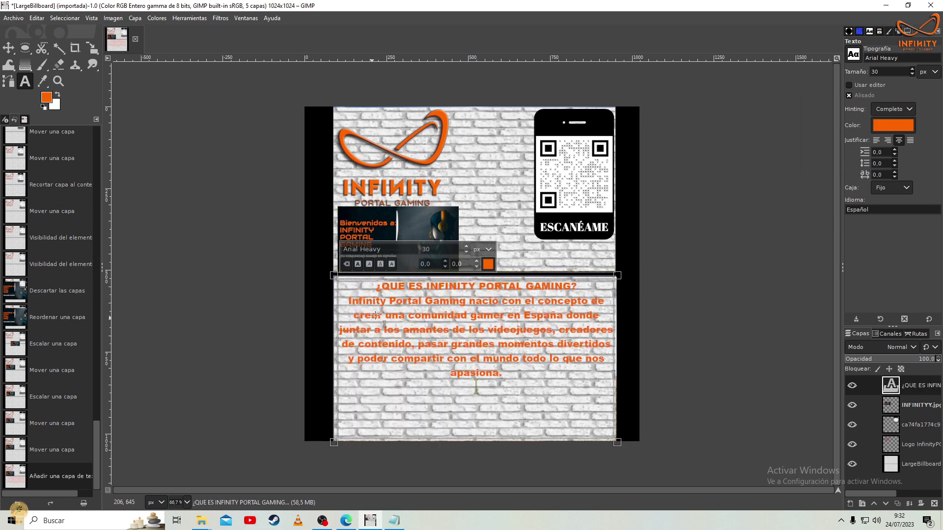
# Set the paragraph font size to 39 px and widen the text box slightly.
pyautogui.moveTo(373, 283); pyautogui.dragTo(530, 380)
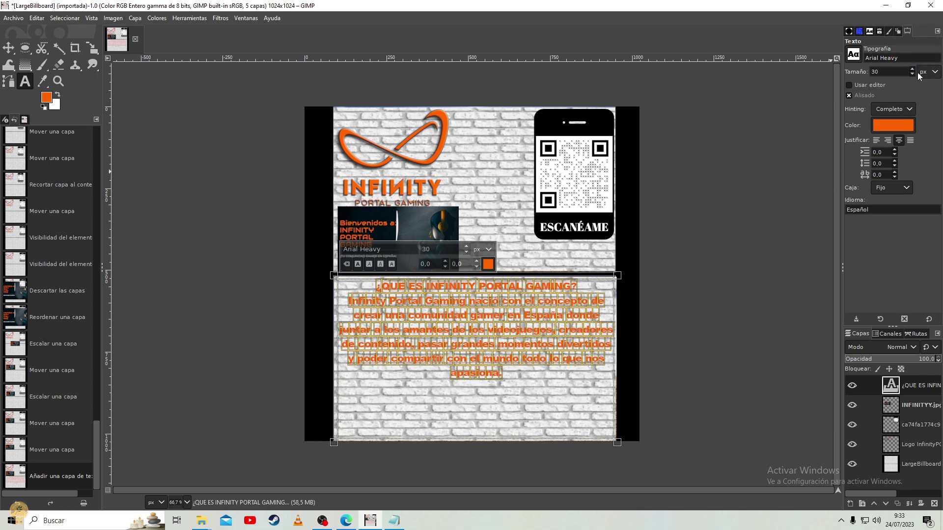
pyautogui.click(912, 69)
pyautogui.click(912, 69)
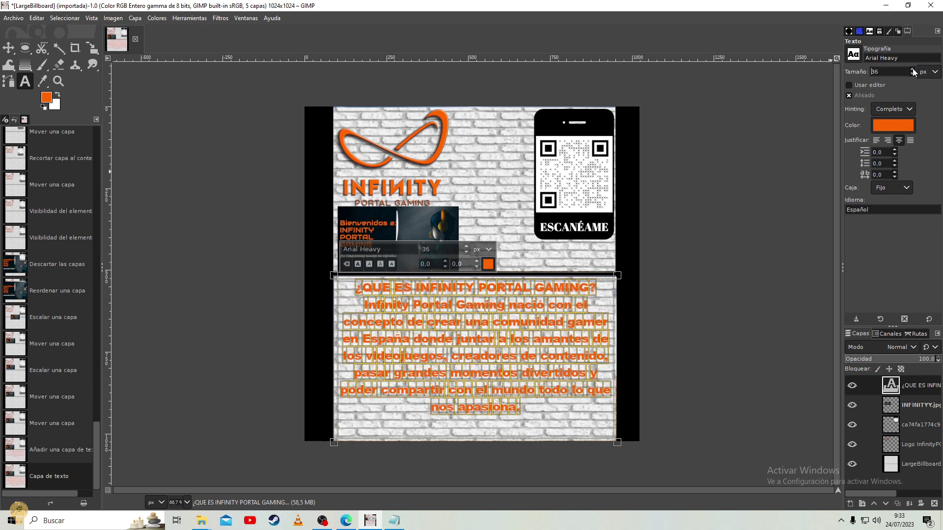
pyautogui.click(912, 69)
pyautogui.click(912, 69)
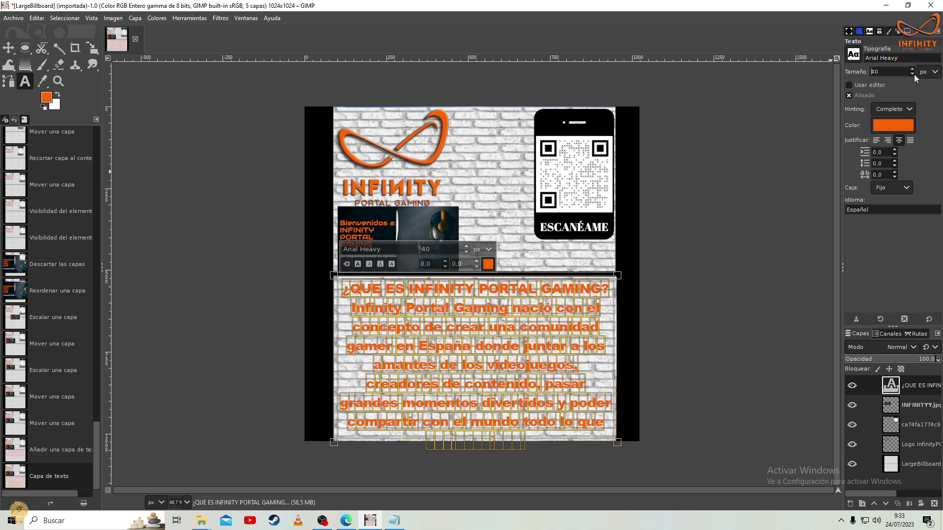
pyautogui.click(914, 75)
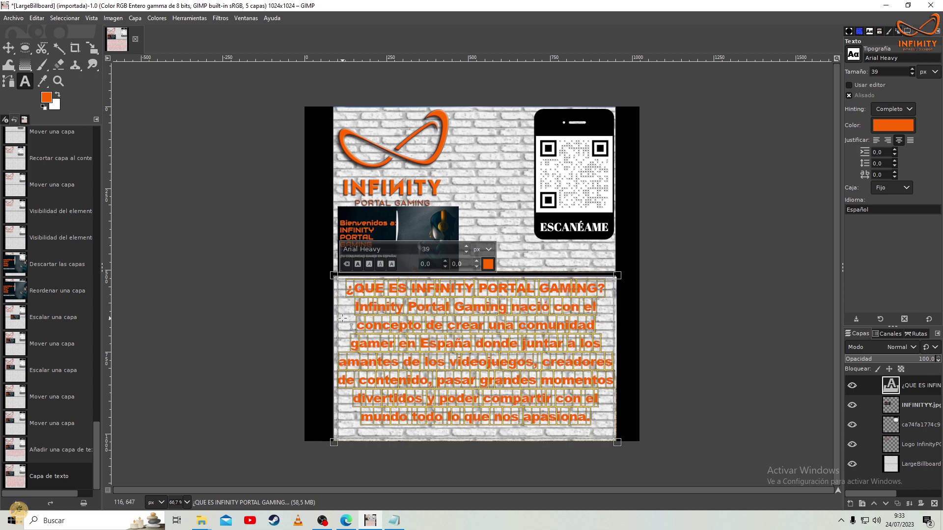
pyautogui.moveTo(337, 318); pyautogui.dragTo(334, 316)
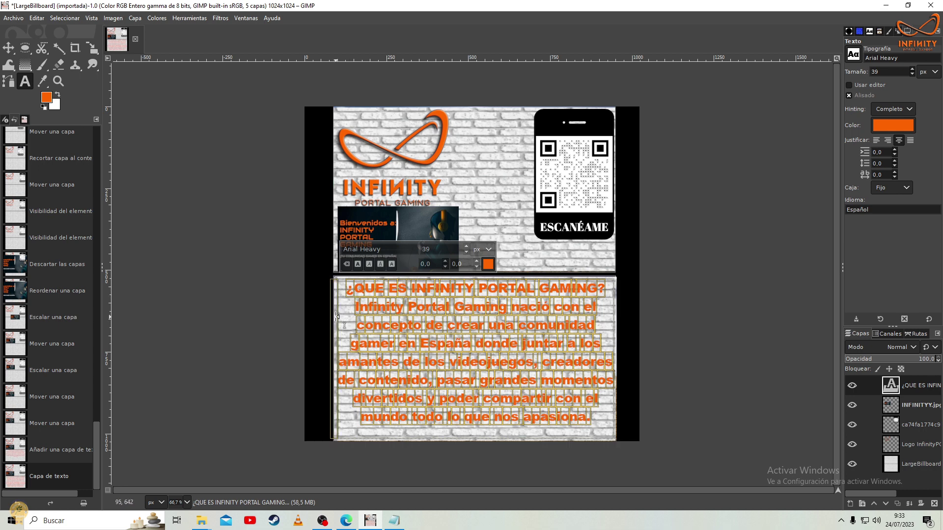
pyautogui.click(686, 236)
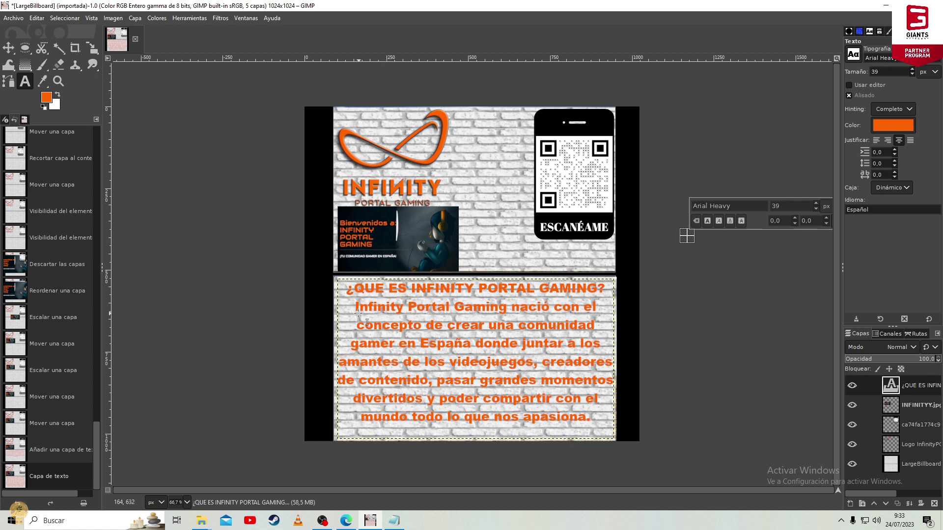
pyautogui.click(525, 357)
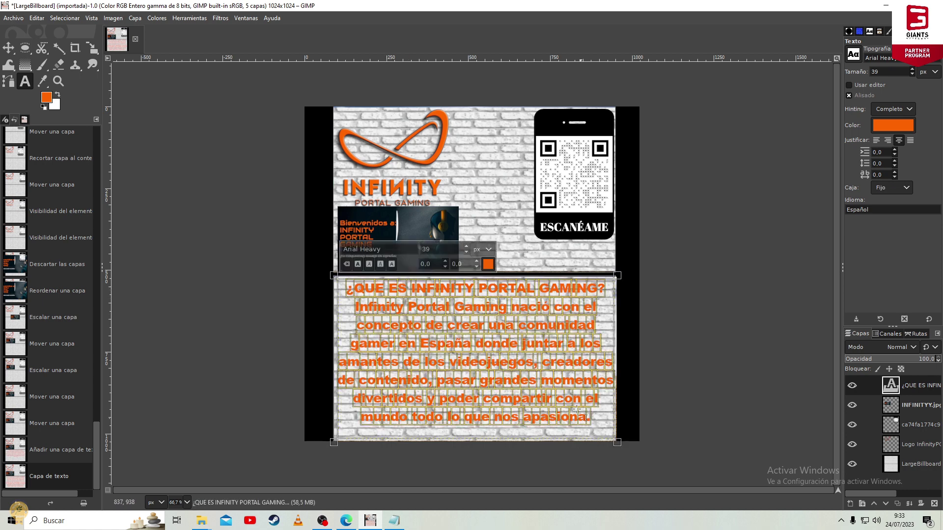
pyautogui.click(901, 125)
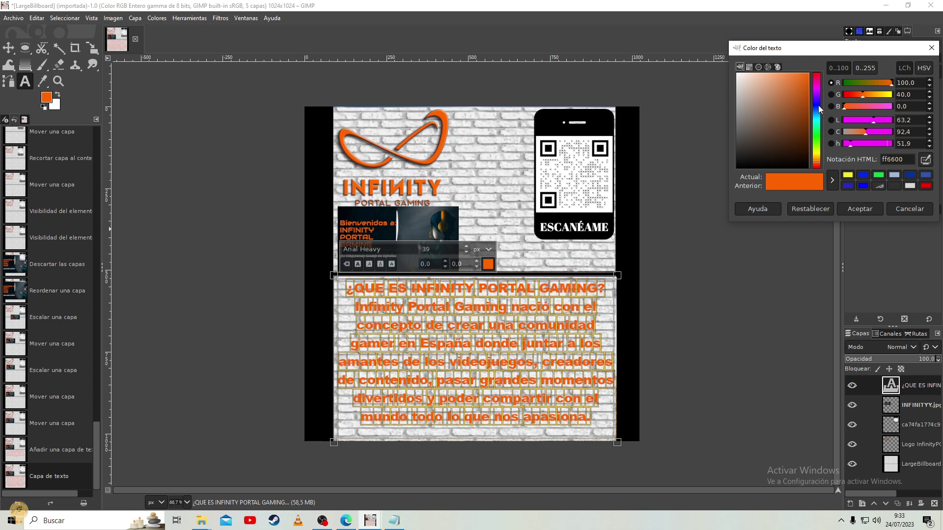
# Recolour the paragraph text blue using the hue slider in the colour chooser.
pyautogui.click(818, 105)
pyautogui.click(853, 209)
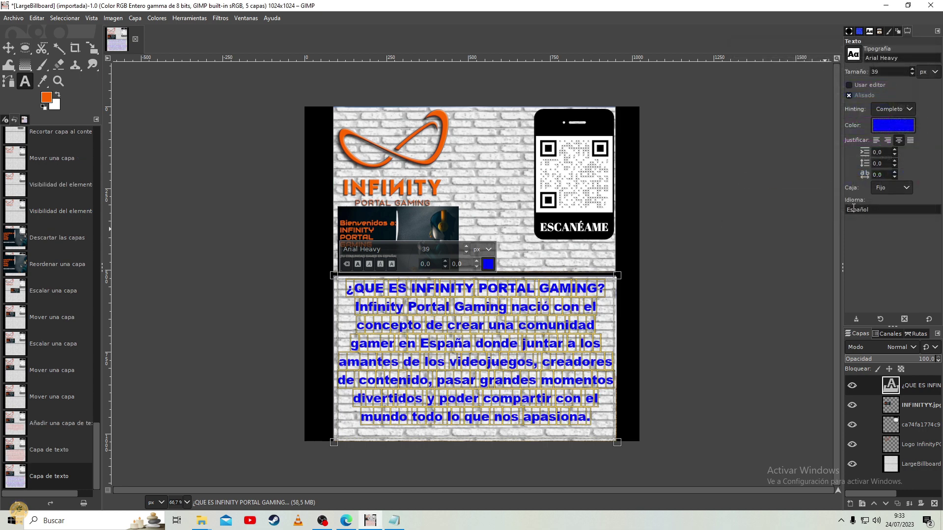
pyautogui.click(519, 241)
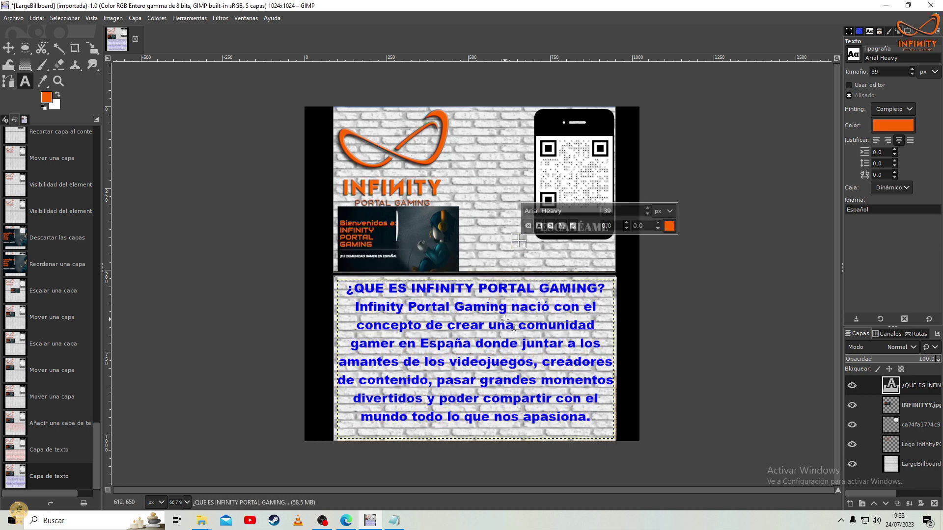
pyautogui.click(470, 328)
pyautogui.rightClick(432, 313)
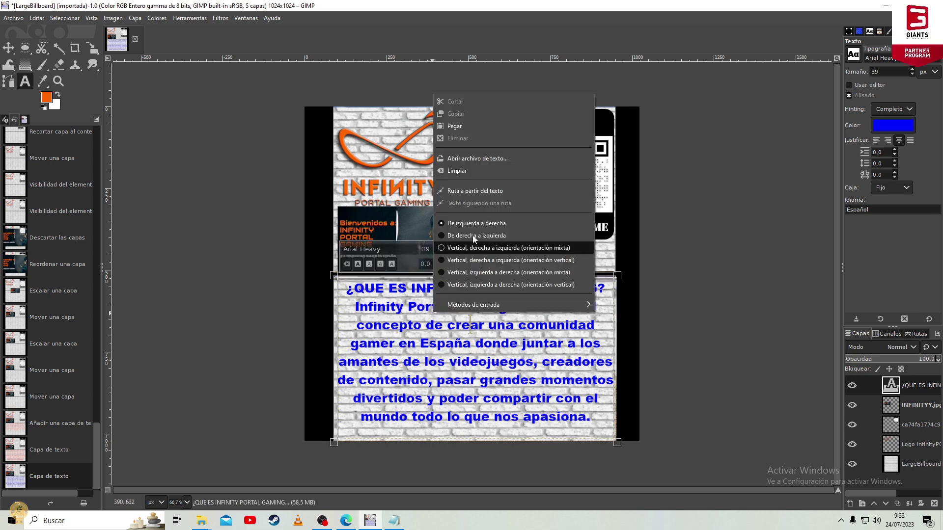
pyautogui.click(691, 263)
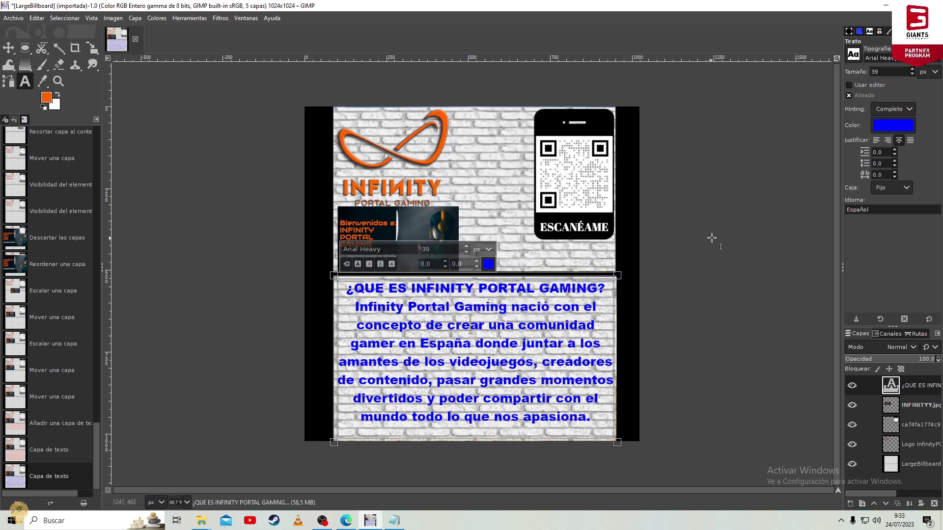
pyautogui.click(666, 253)
pyautogui.rightClick(569, 291)
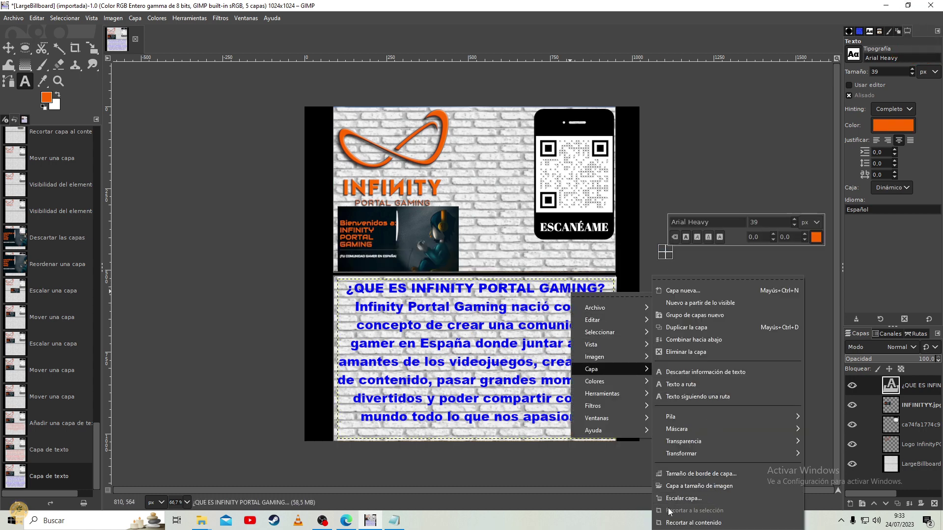
pyautogui.moveTo(591, 369)
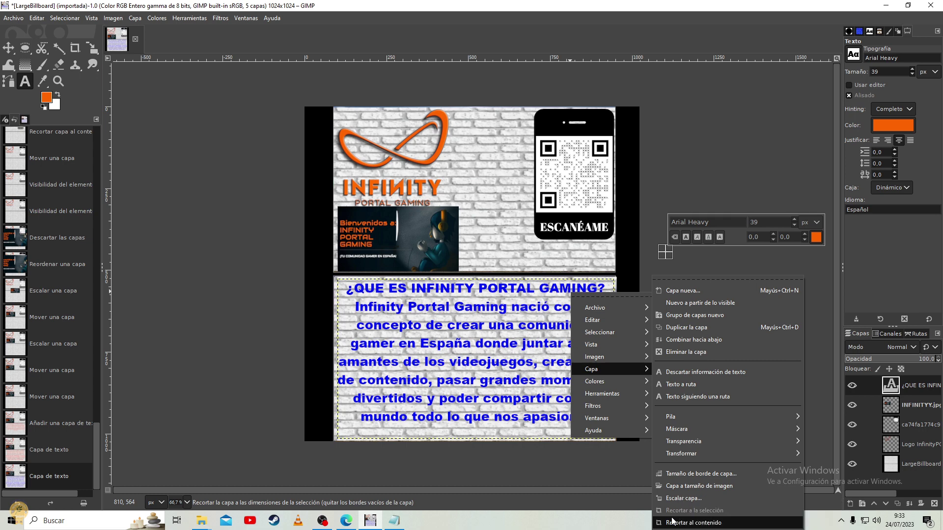
# Crop the text layer to its content and open Merge Visible Layers set to Expanded as necessary.
pyautogui.click(672, 522)
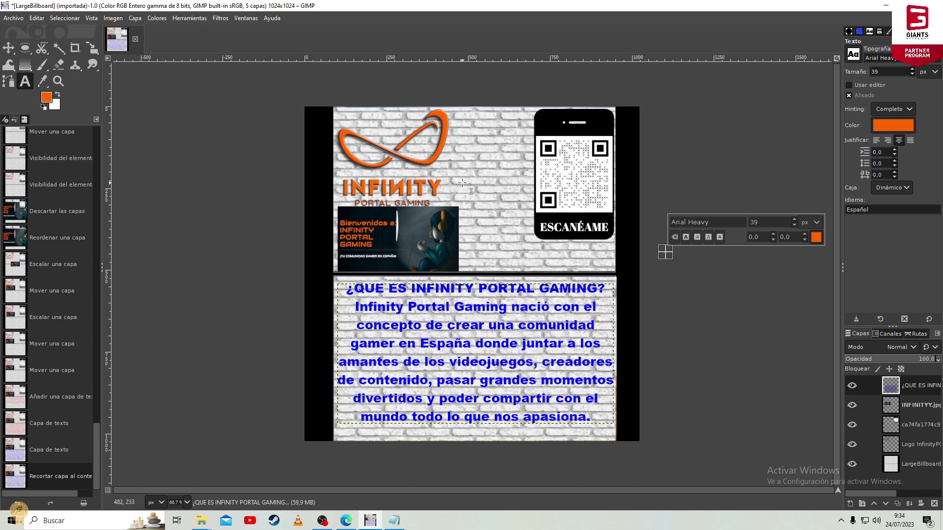
pyautogui.rightClick(500, 178)
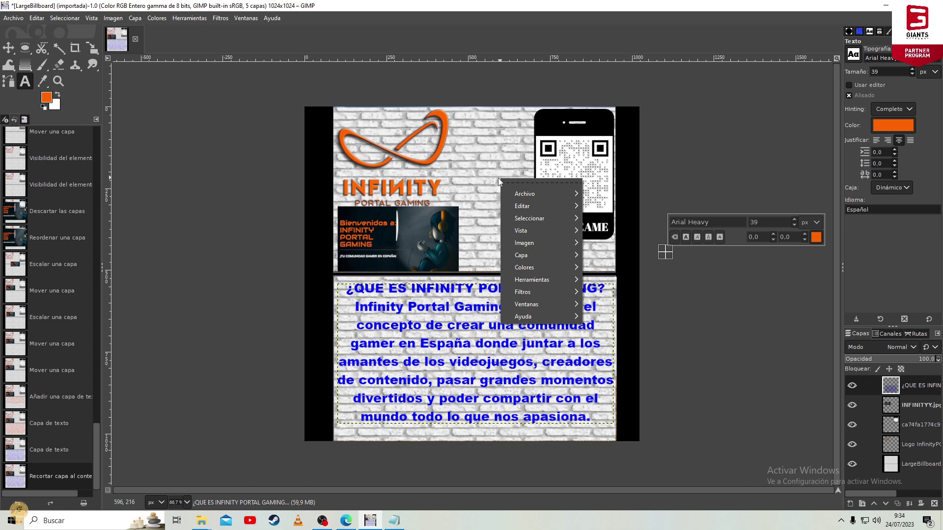
pyautogui.click(645, 150)
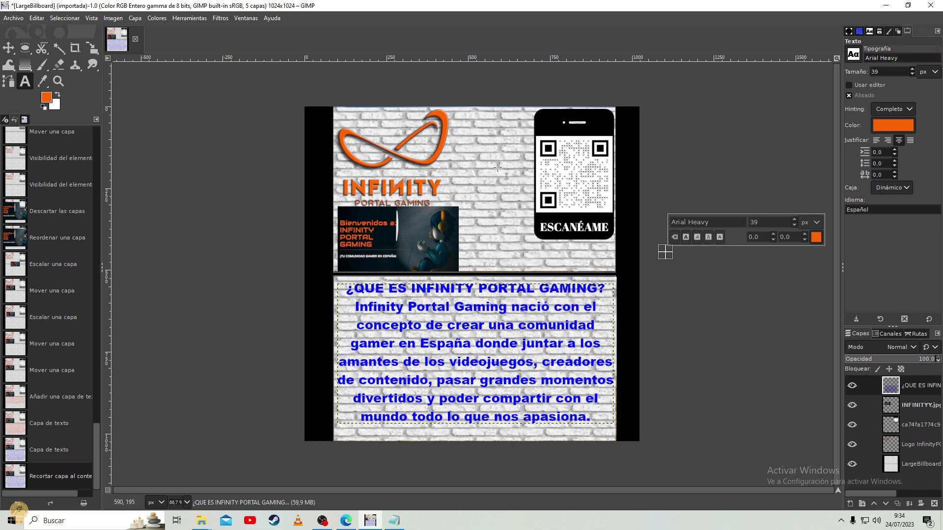
pyautogui.rightClick(468, 149)
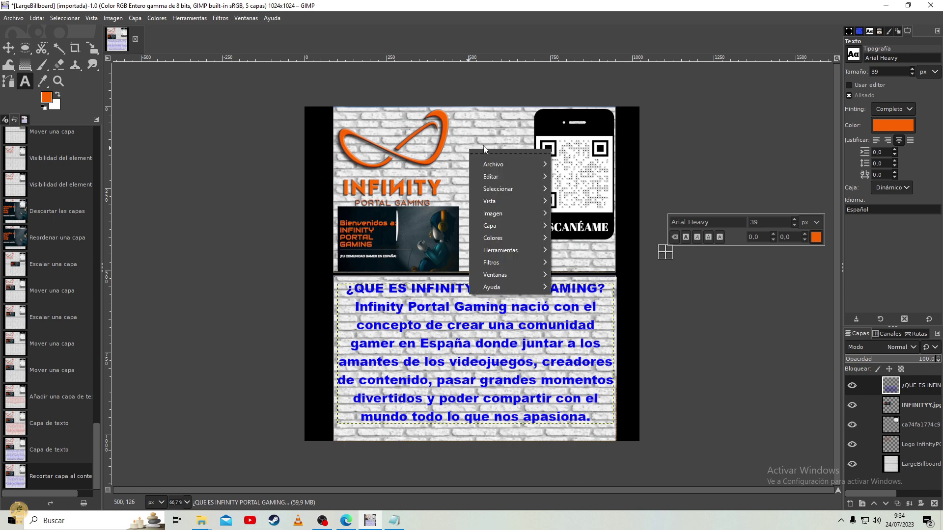
pyautogui.moveTo(492, 213)
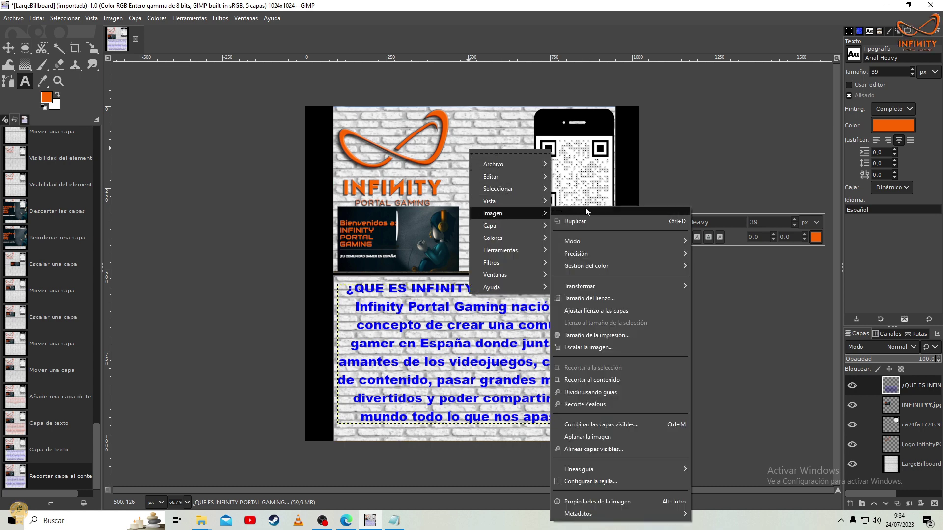
pyautogui.click(585, 425)
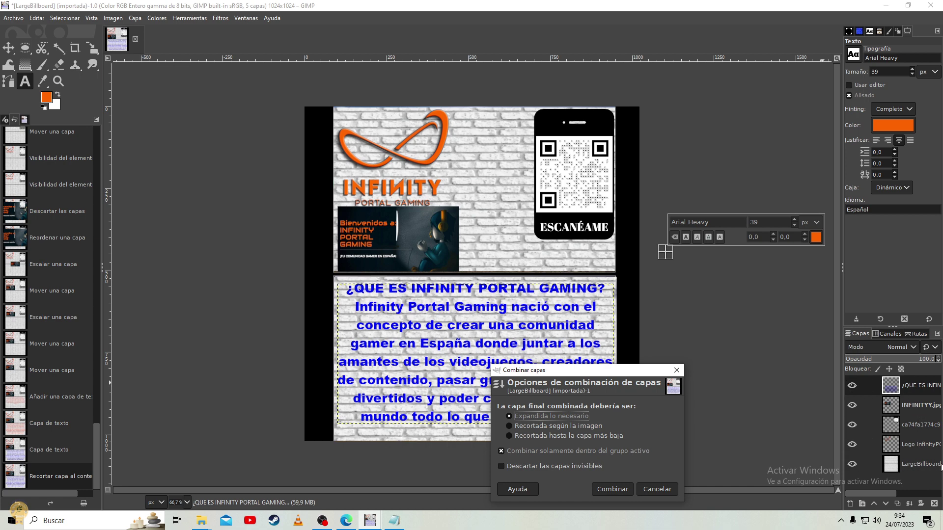
# Merge the visible billboard layers into a single layer.
pyautogui.click(614, 490)
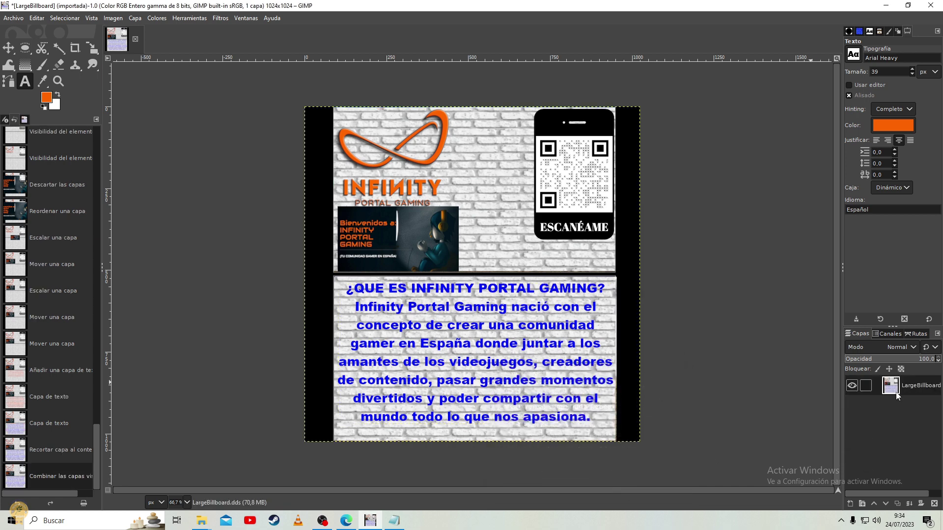
pyautogui.click(423, 245)
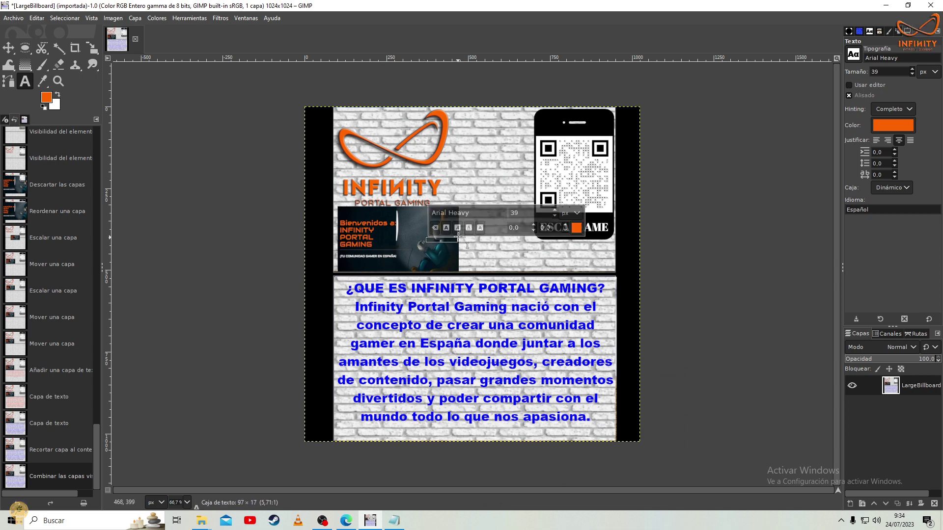
pyautogui.click(8, 47)
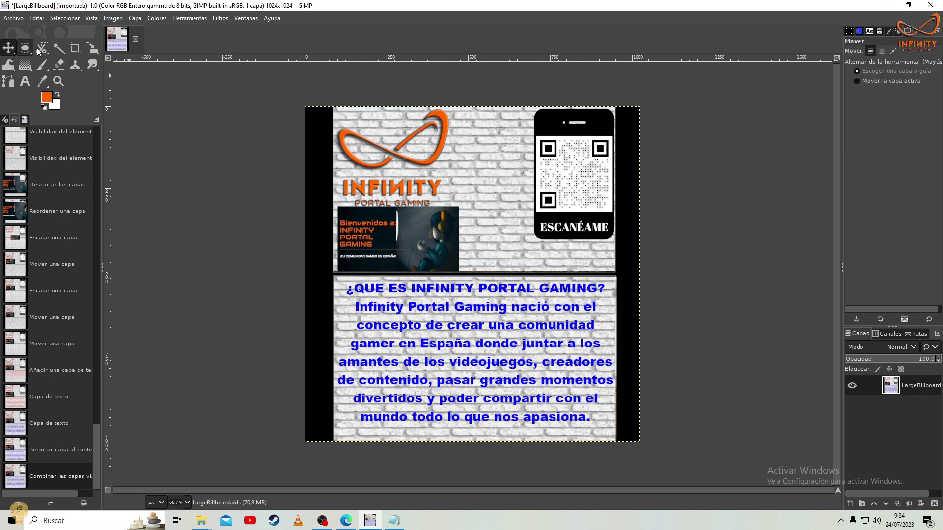
pyautogui.moveTo(480, 189)
pyautogui.mouseDown()
pyautogui.moveTo(527, 182)
pyautogui.moveTo(493, 181)
pyautogui.moveTo(514, 182)
pyautogui.mouseUp()
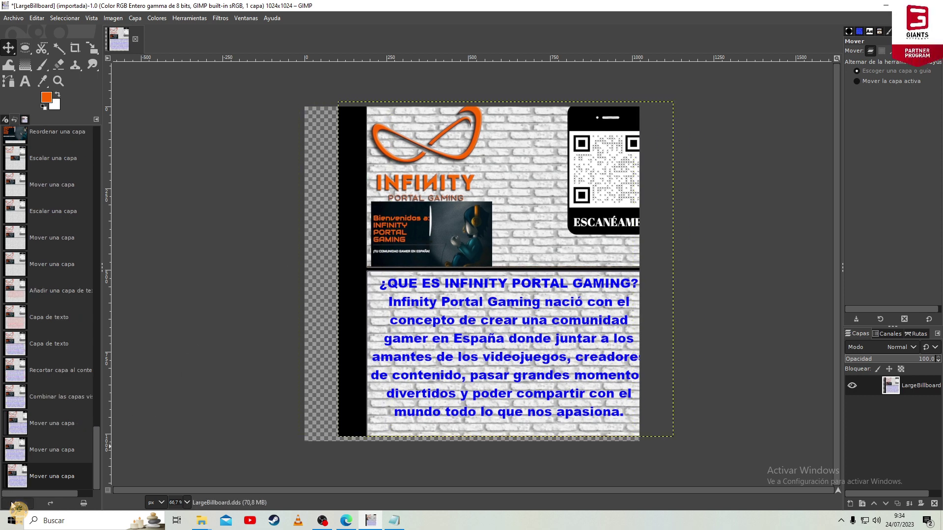
# Undo the stray layer moves and overwrite LargeBillboard.dds with the edited image.
pyautogui.click(17, 503)
pyautogui.click(18, 503)
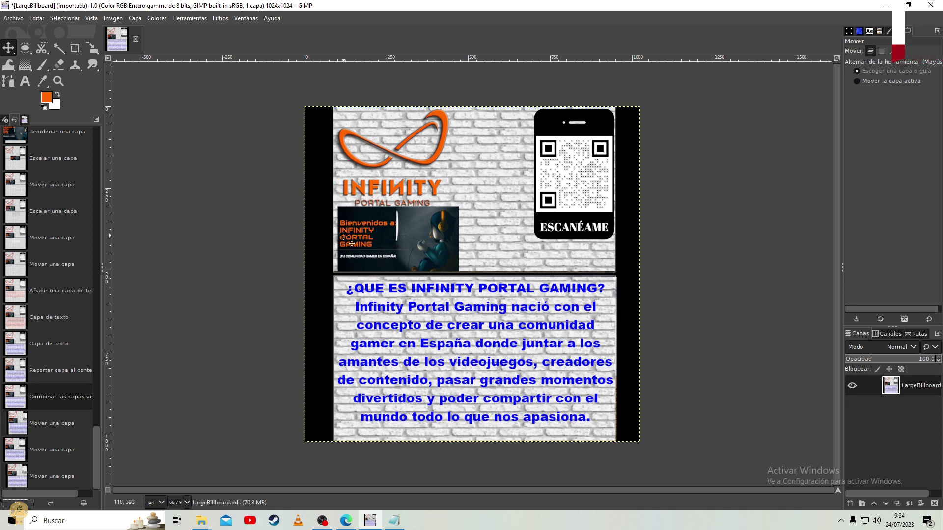
pyautogui.click(19, 20)
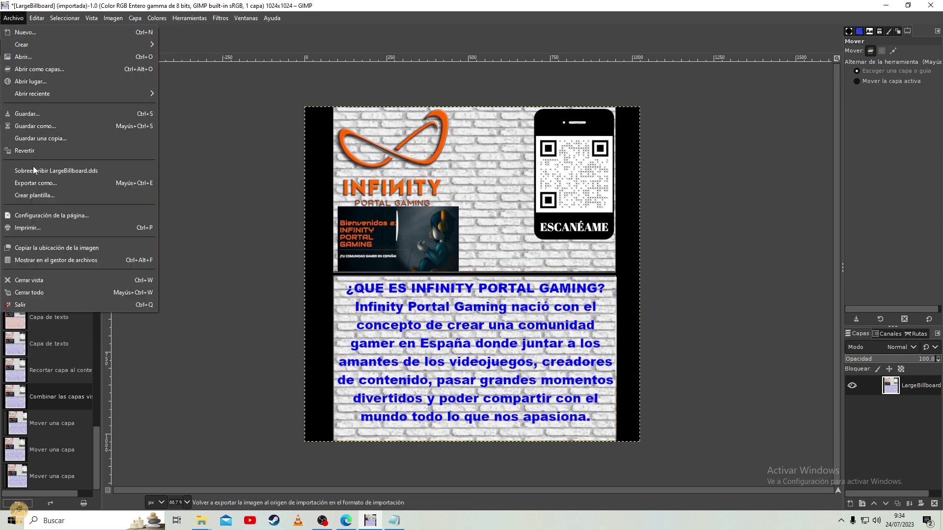
pyautogui.click(36, 171)
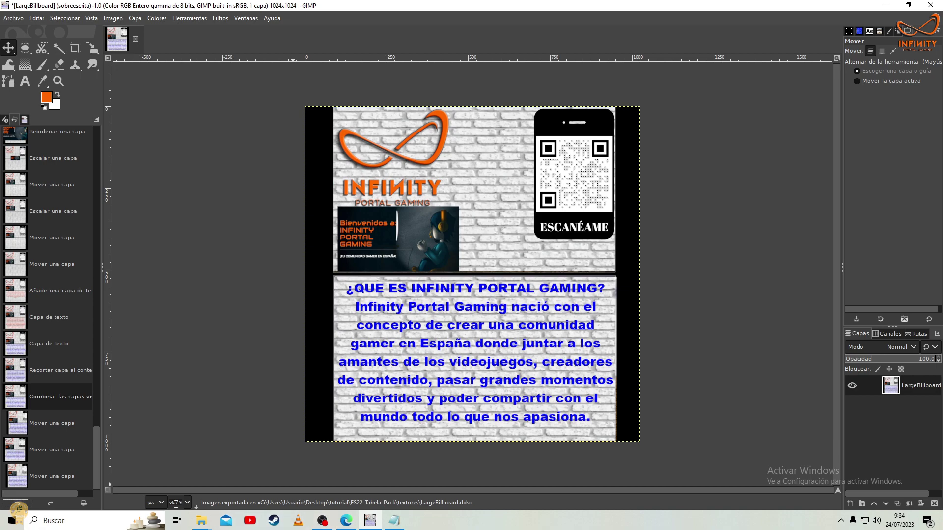
# Confirm LargeBillboard.dds in textures shows 9:34 and 4,00 MB, then close the tutorial window.
pyautogui.click(199, 520)
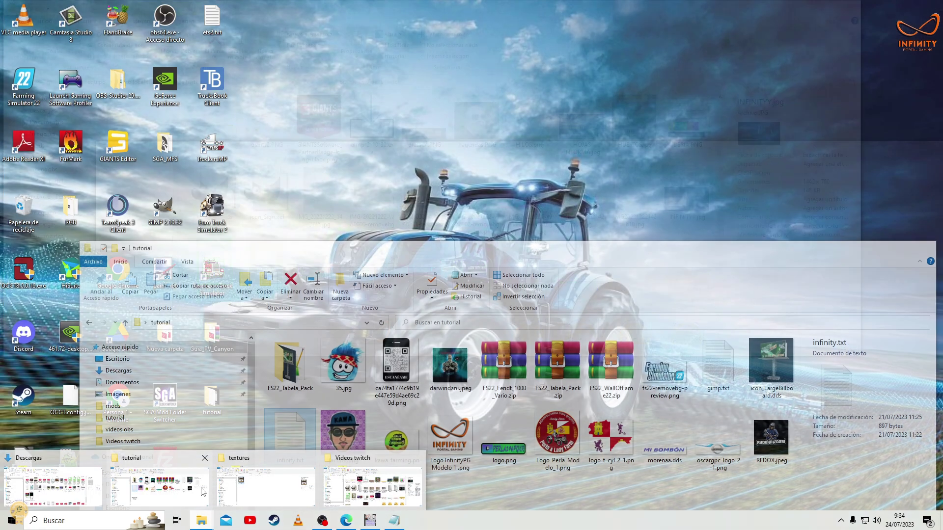
pyautogui.click(173, 490)
pyautogui.click(201, 521)
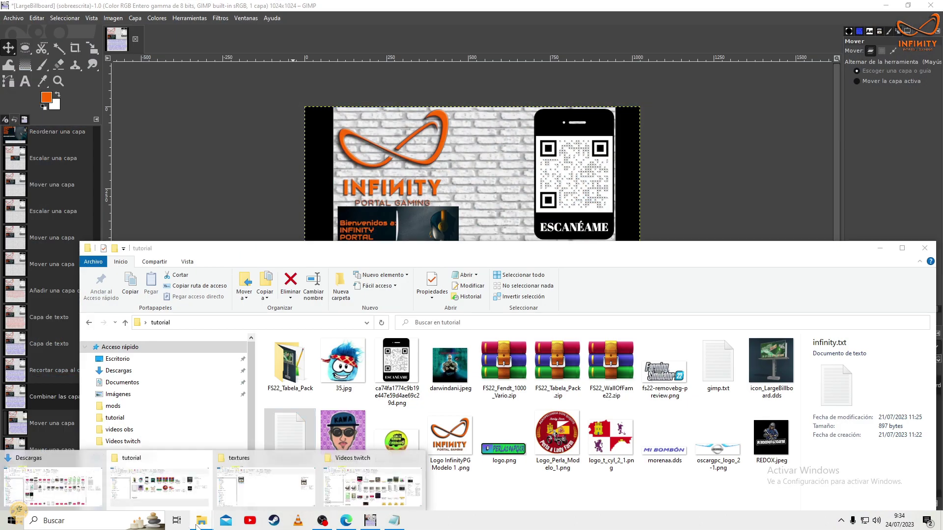
pyautogui.click(246, 480)
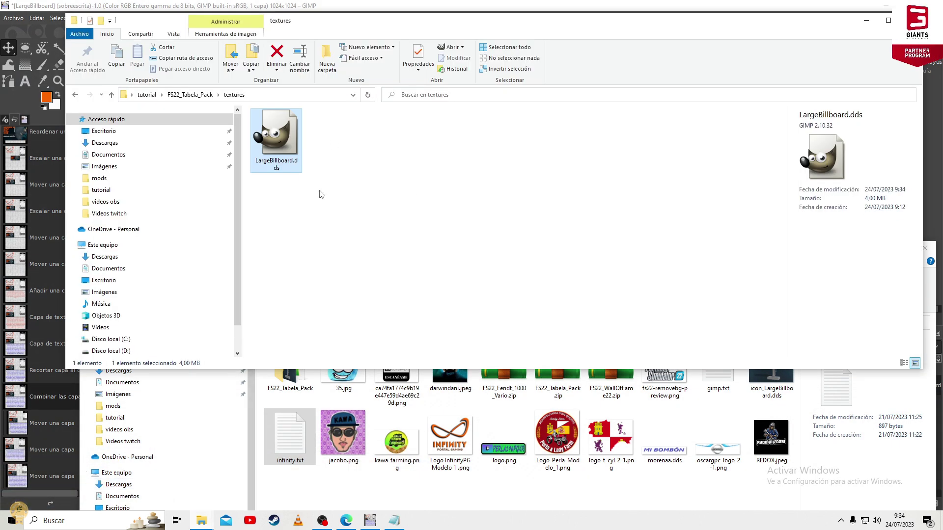
pyautogui.moveTo(672, 26); pyautogui.dragTo(681, 242)
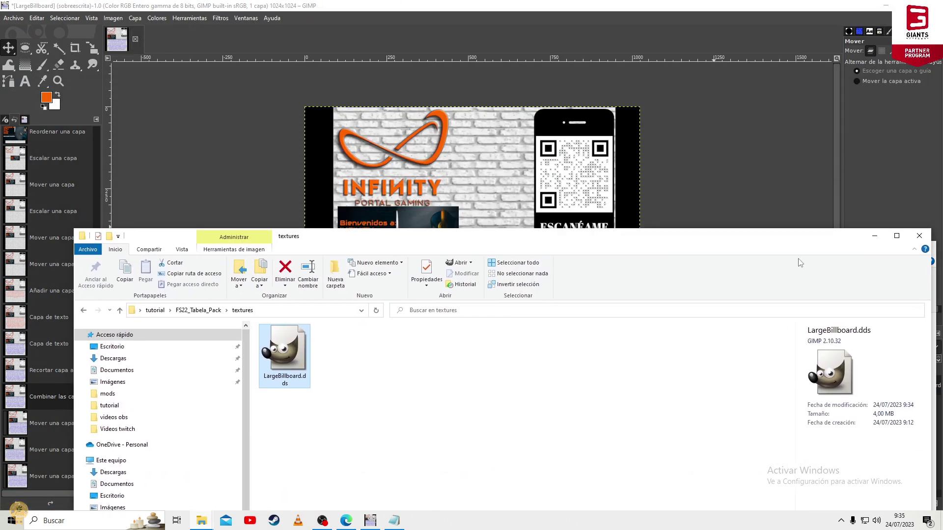
pyautogui.click(874, 236)
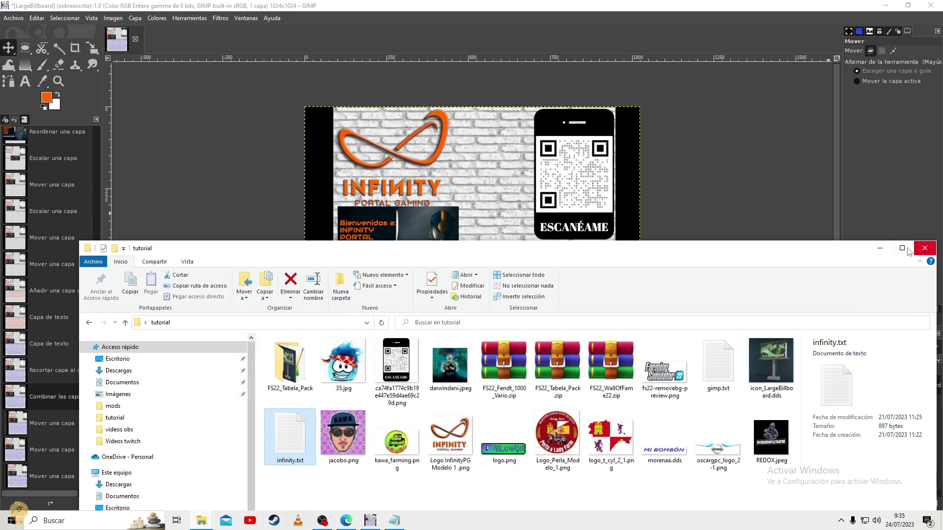
pyautogui.click(924, 248)
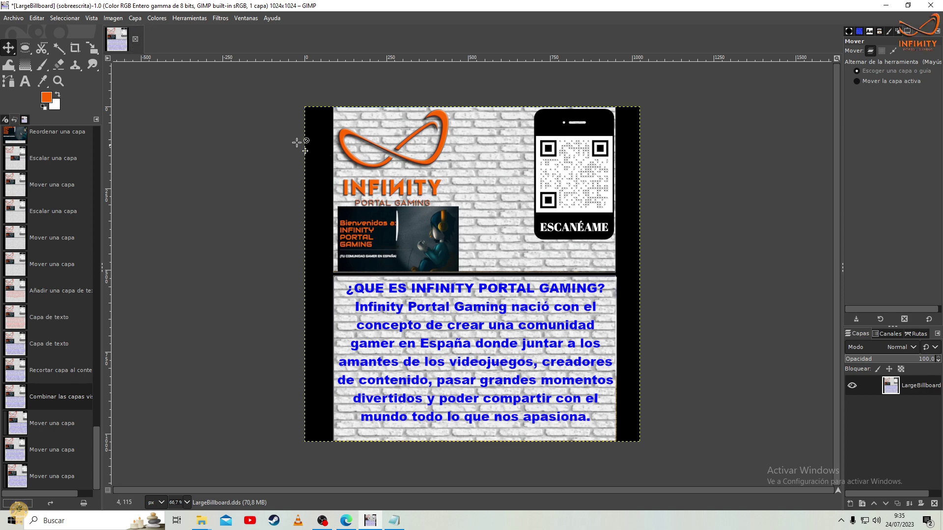
# Close the billboard image in GIMP without saving and return to the textures folder window.
pyautogui.click(135, 39)
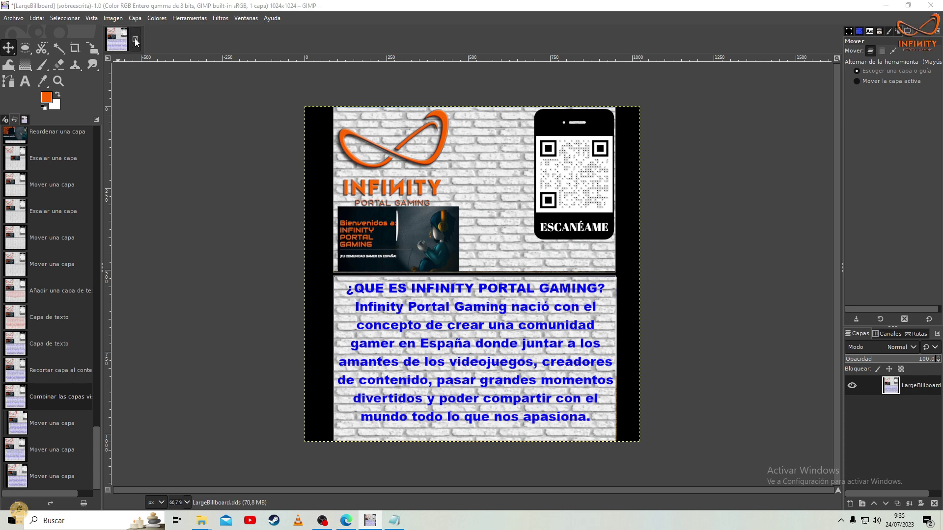
pyautogui.click(495, 321)
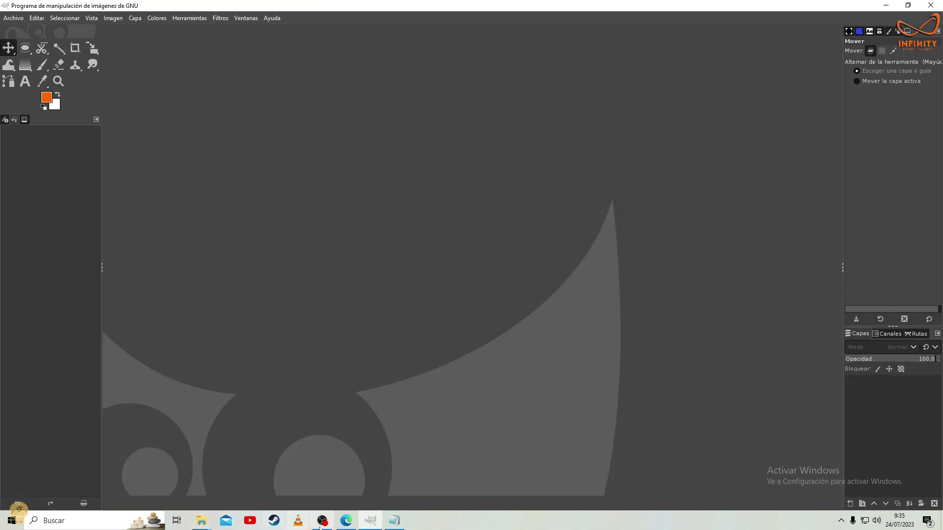
pyautogui.moveTo(201, 520)
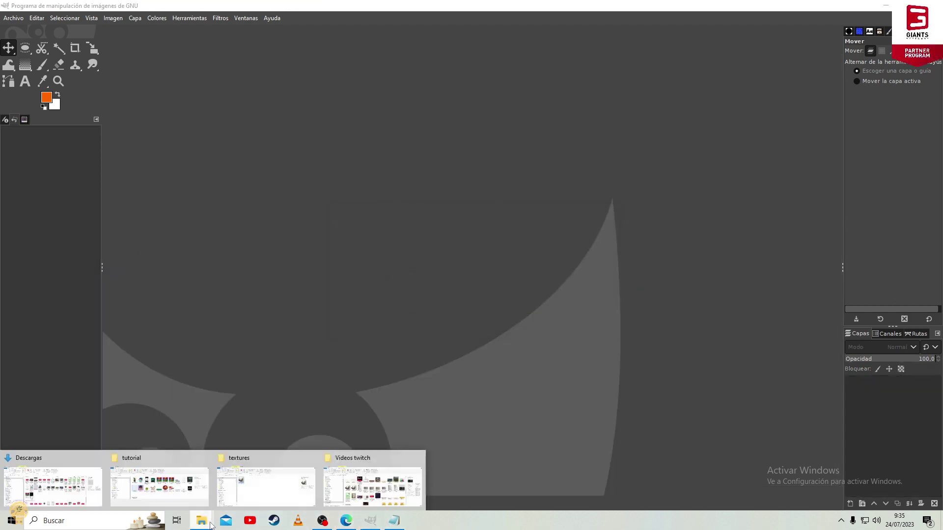
pyautogui.click(265, 491)
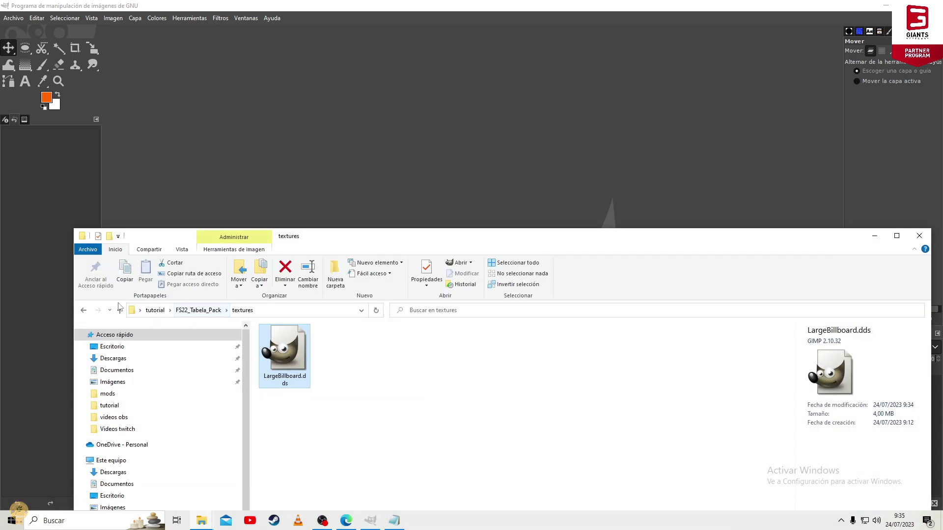
pyautogui.click(83, 310)
pyautogui.click(84, 311)
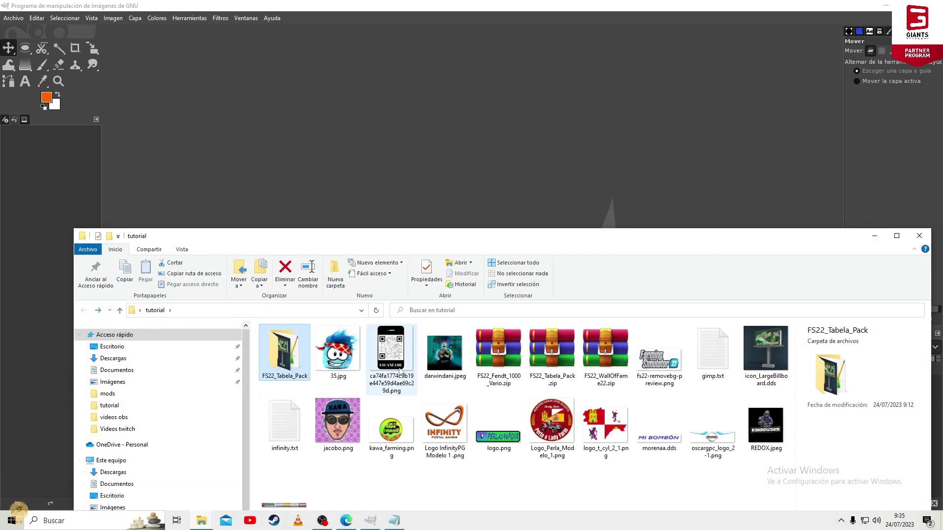
# Reopen FS22_Tabela_Pack's textures/LargeBillboard.dds in GIMP to check the 1024x1024 artwork.
pyautogui.doubleClick(285, 354)
pyautogui.doubleClick(458, 392)
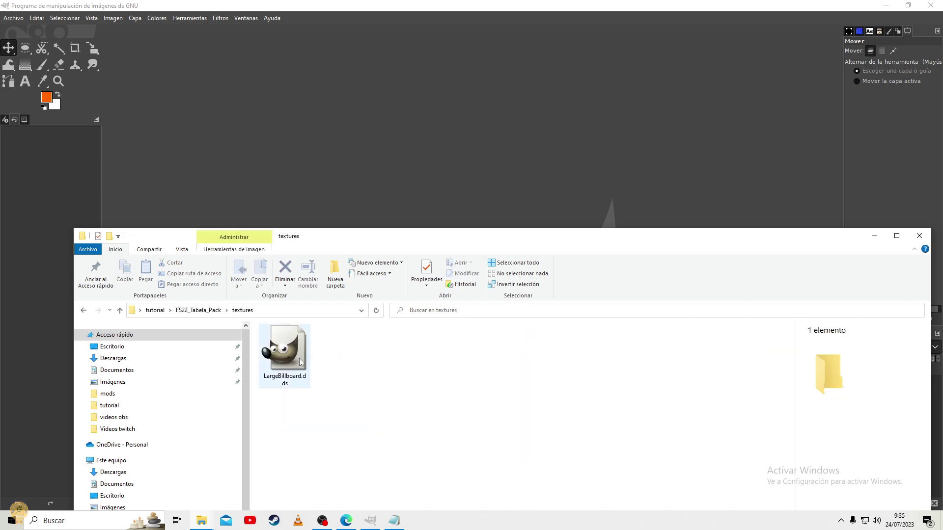
pyautogui.doubleClick(301, 364)
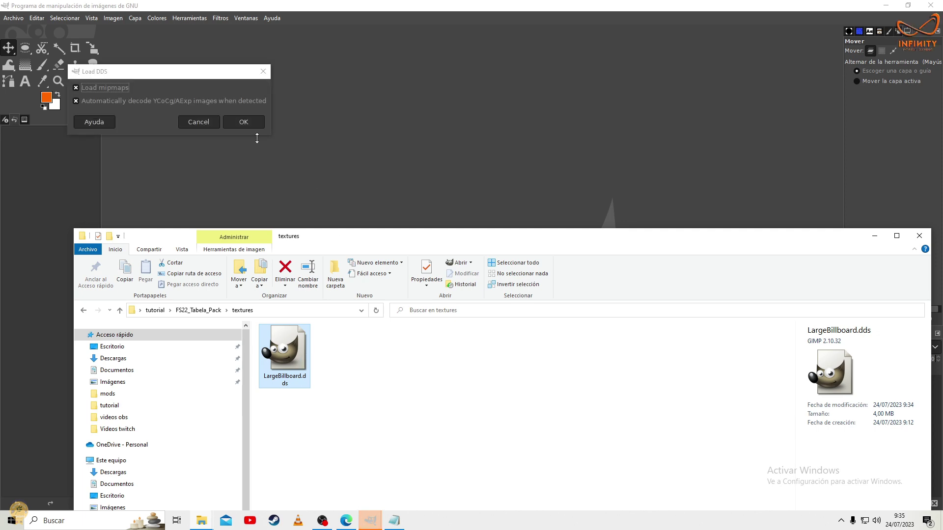
pyautogui.click(243, 122)
pyautogui.moveTo(536, 230); pyautogui.dragTo(455, 473)
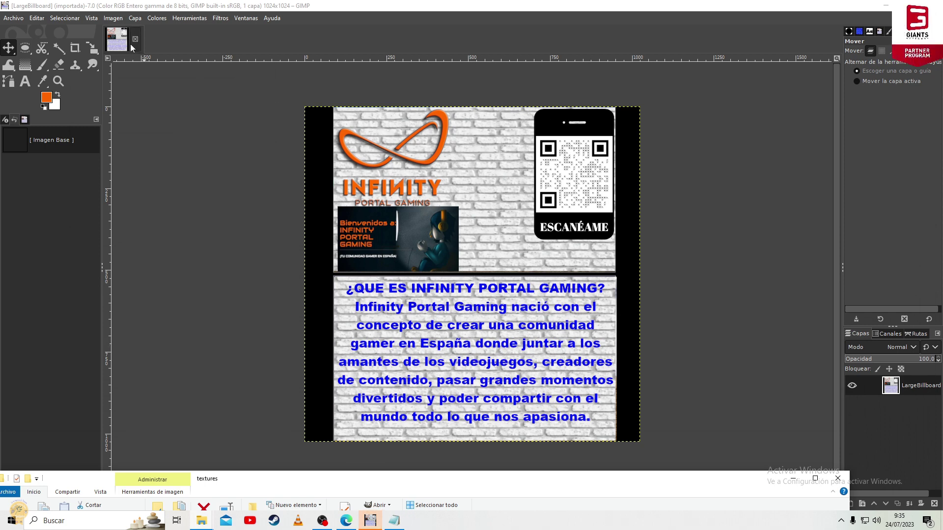
pyautogui.moveTo(354, 479); pyautogui.dragTo(357, 237)
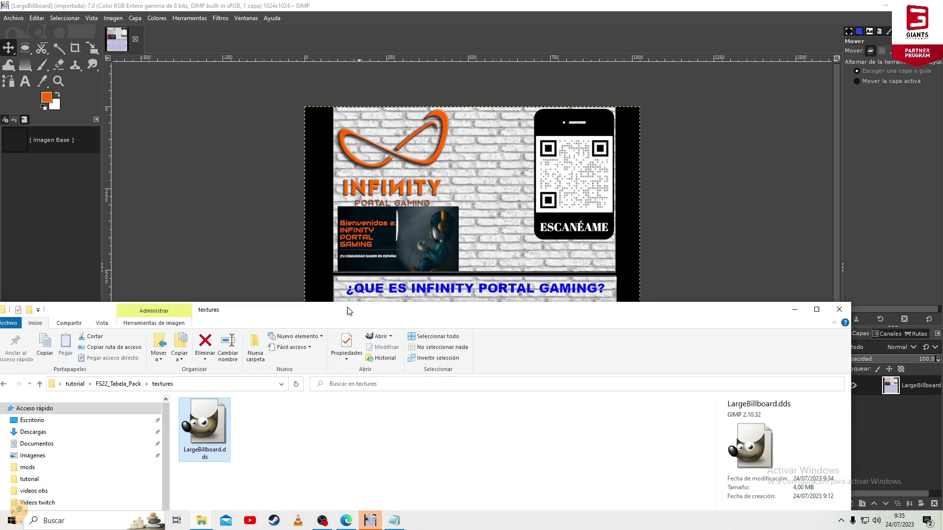
# Quit GIMP, then load icon_LargeBillboard.dds from FS22_Tabela_Pack into GIMP at 256x256.
pyautogui.click(135, 39)
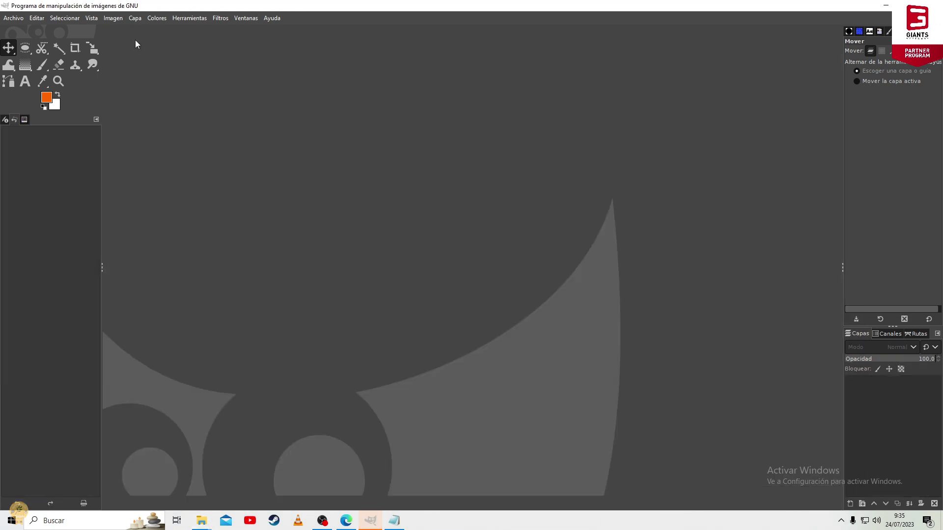
pyautogui.click(929, 4)
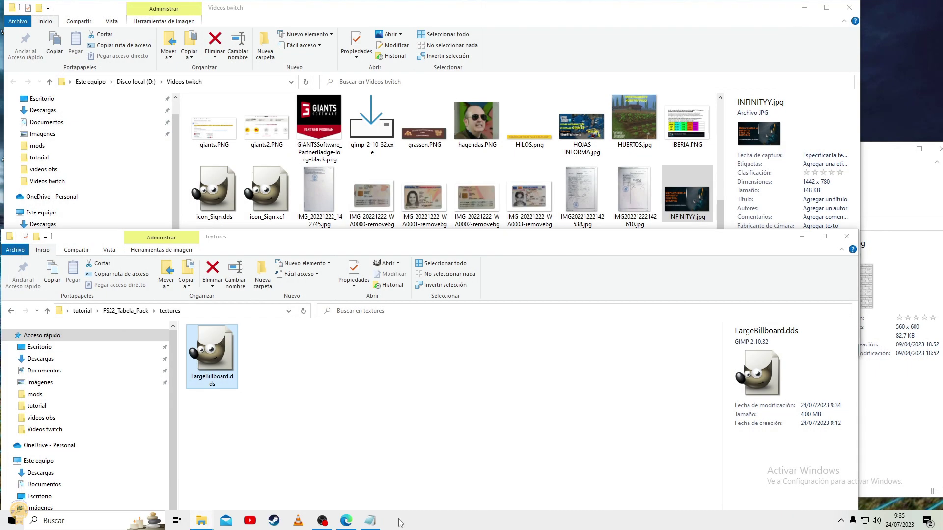
pyautogui.click(12, 311)
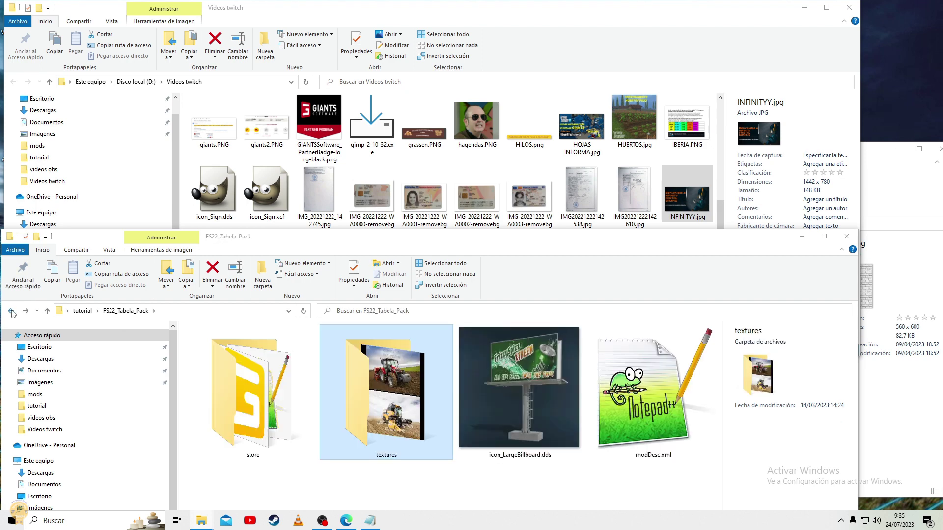
pyautogui.moveTo(324, 247); pyautogui.dragTo(398, 93)
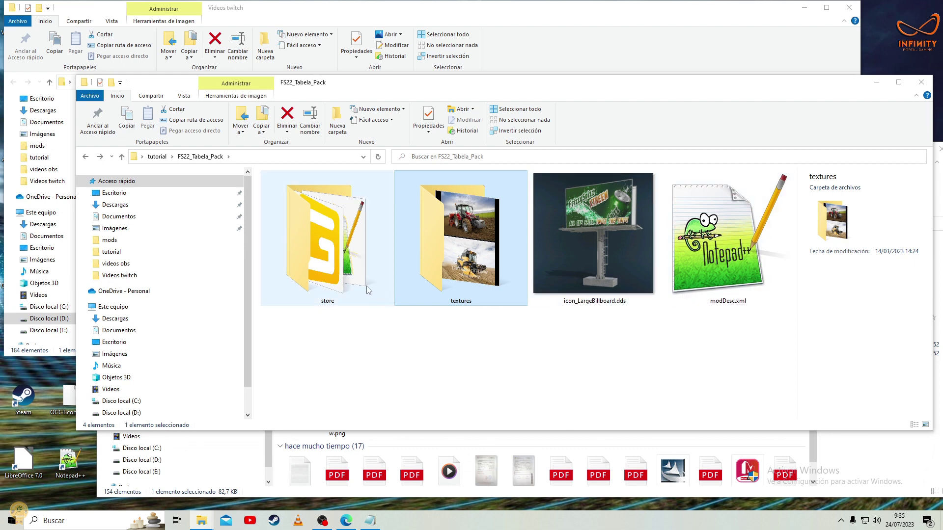
pyautogui.click(618, 284)
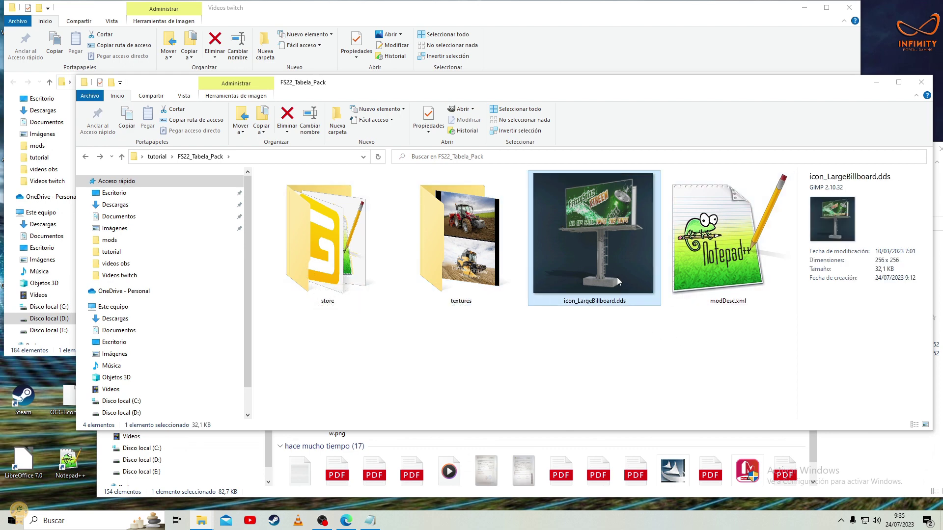
pyautogui.doubleClick(573, 239)
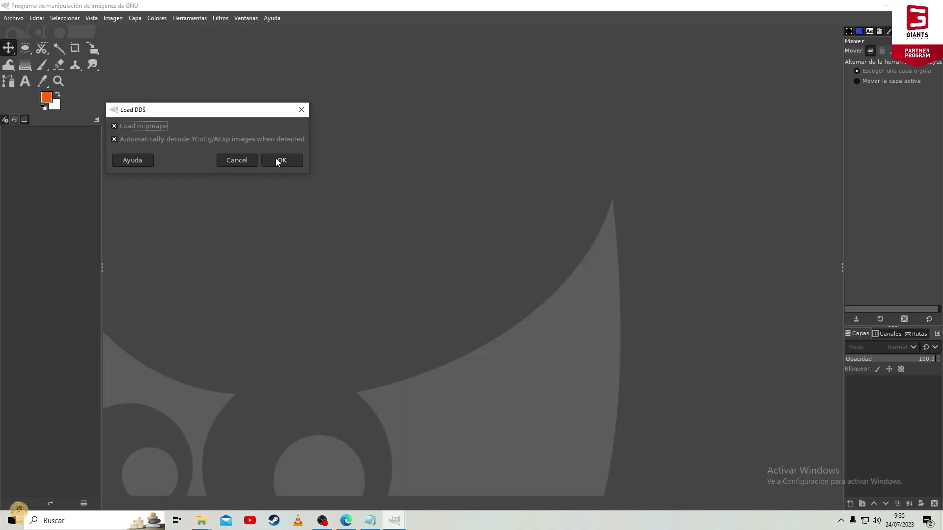
pyautogui.click(278, 160)
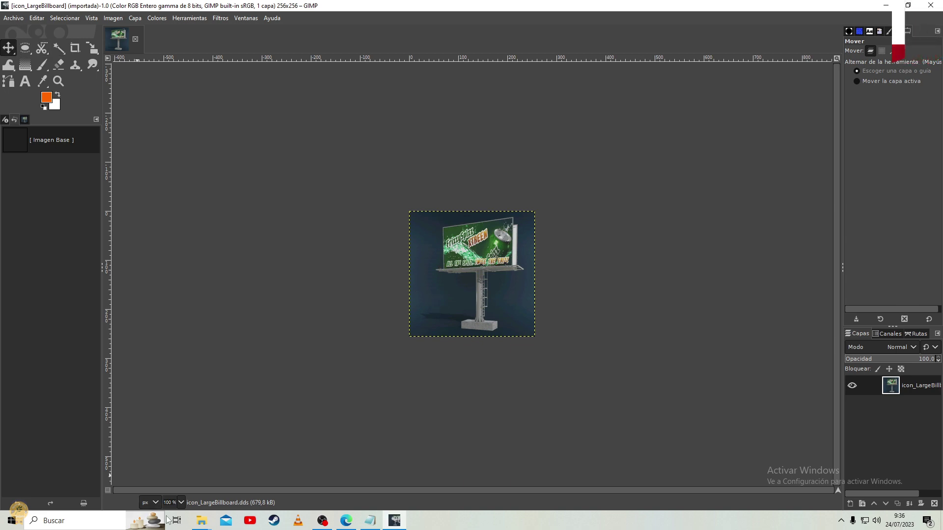
pyautogui.moveTo(200, 520)
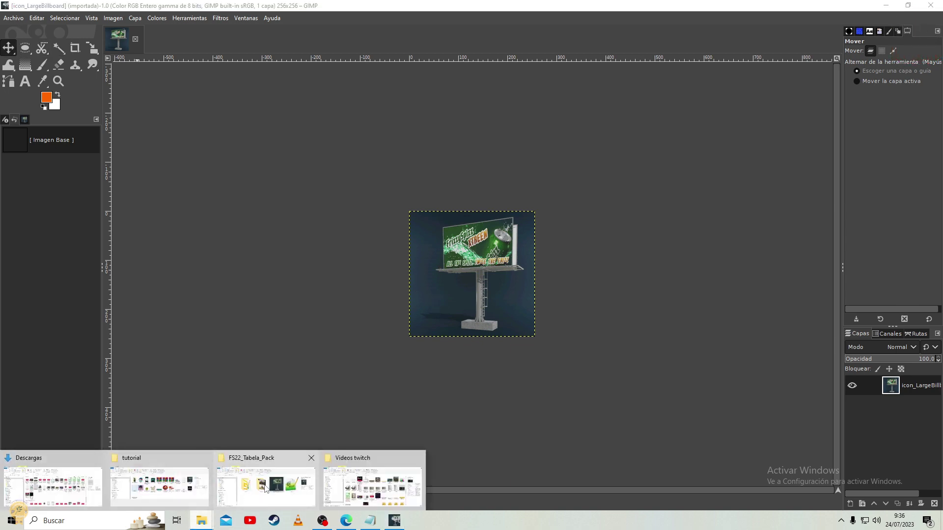
# Add the Infinity logo PNG onto the billboard icon as a new layer.
pyautogui.click(186, 493)
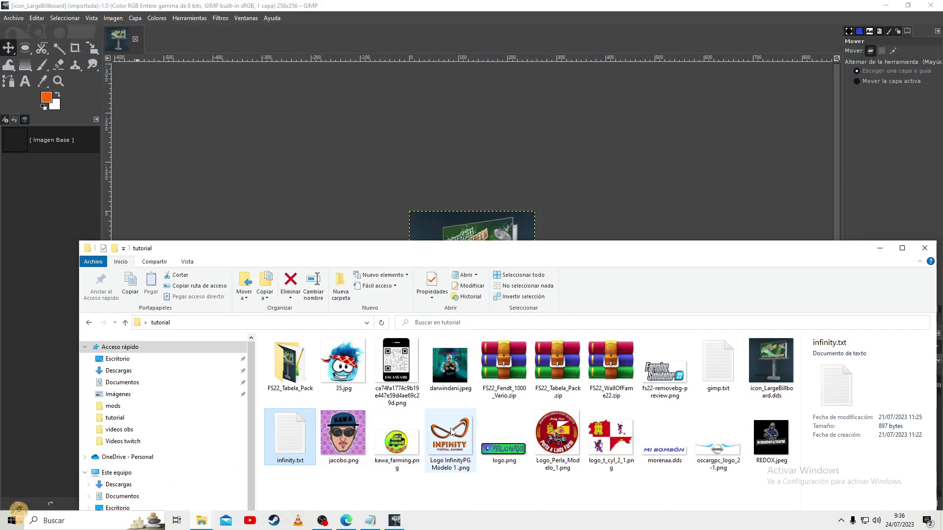
pyautogui.click(449, 439)
pyautogui.moveTo(616, 234); pyautogui.dragTo(663, 227)
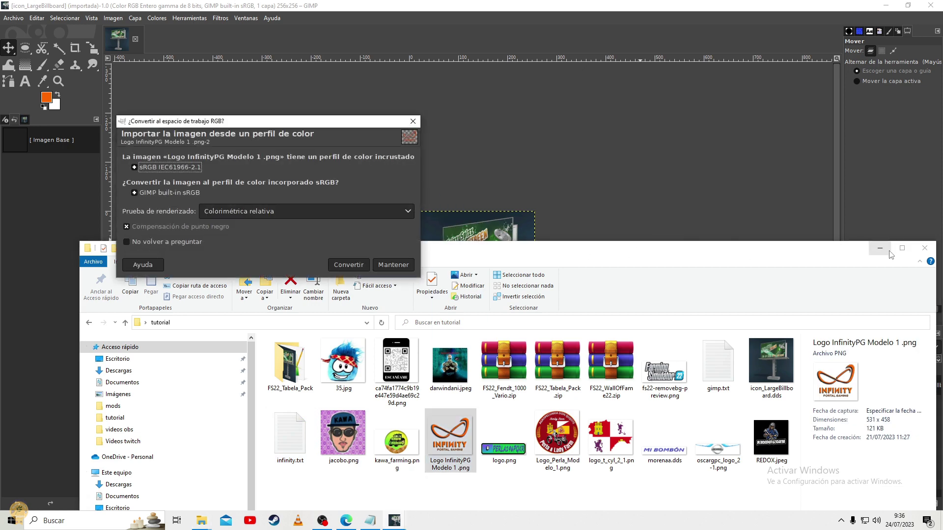
pyautogui.click(361, 265)
# Scale the logo layer to 150 px wide and move it to the bottom-right corner.
pyautogui.rightClick(489, 249)
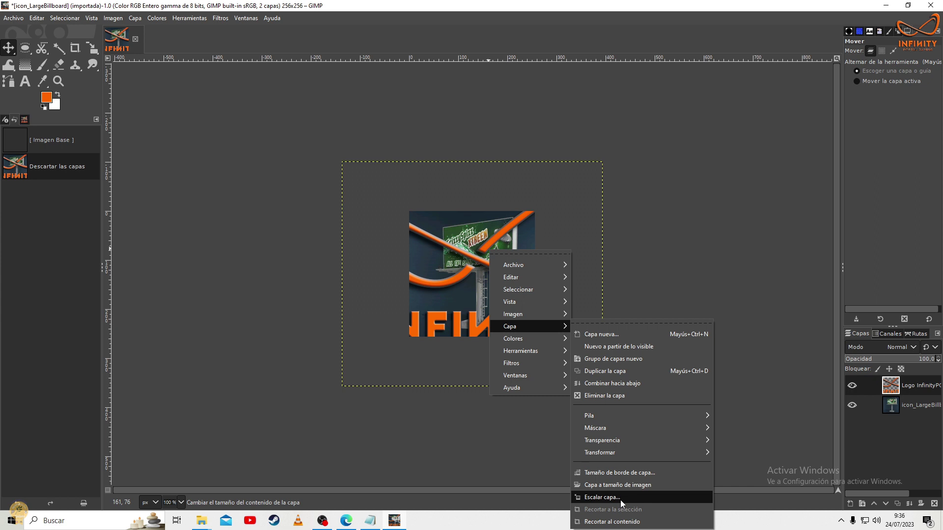
pyautogui.click(620, 498)
pyautogui.write('15')
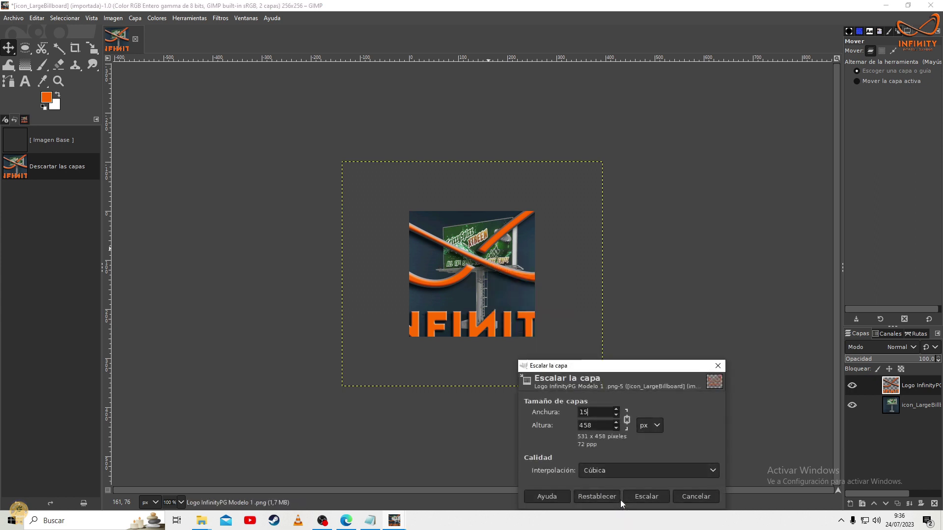
pyautogui.write('0')
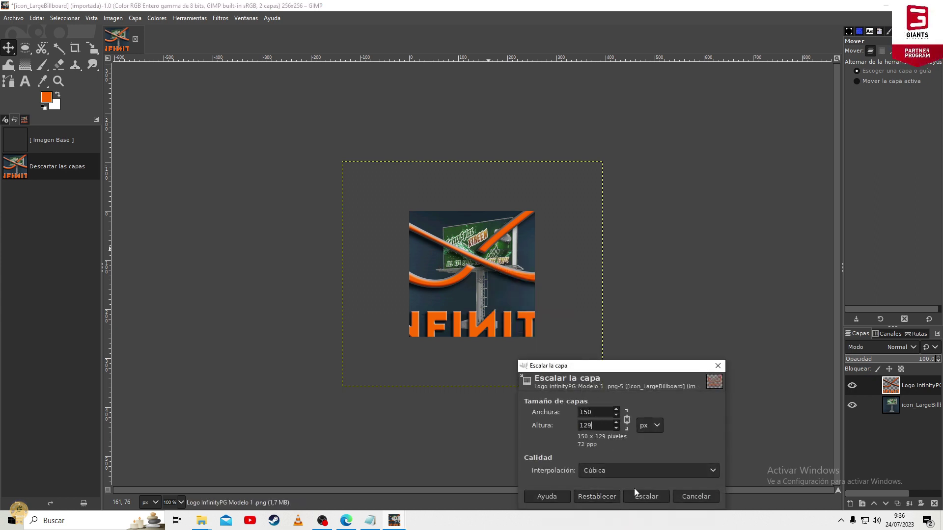
pyautogui.click(635, 490)
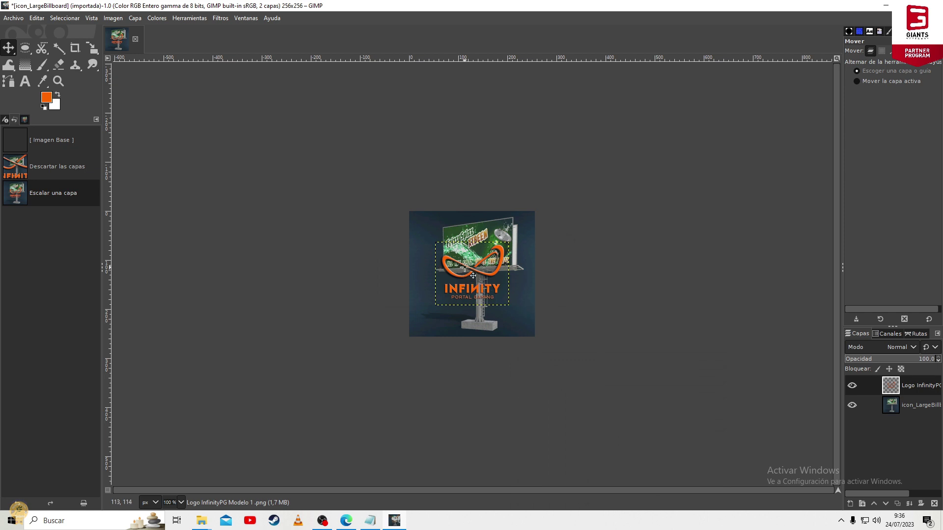
pyautogui.moveTo(475, 273); pyautogui.dragTo(498, 302)
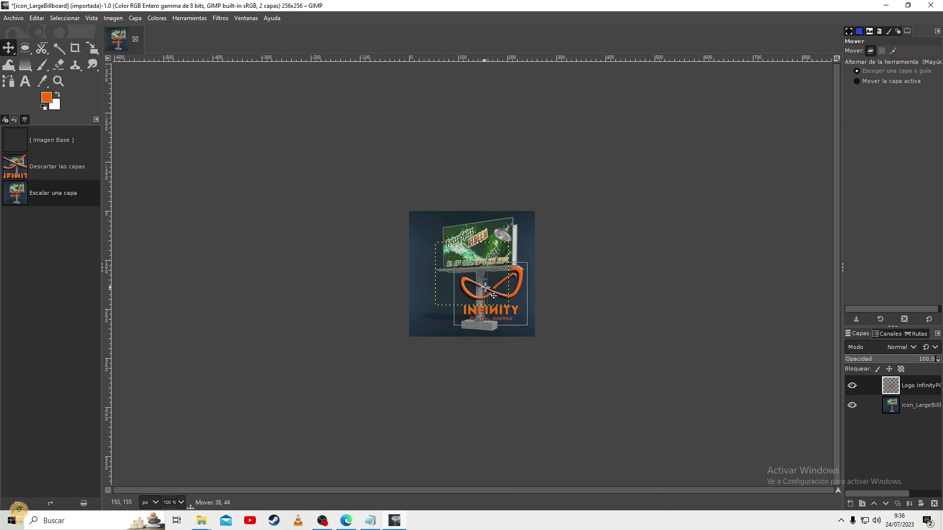
pyautogui.moveTo(498, 302); pyautogui.dragTo(493, 296)
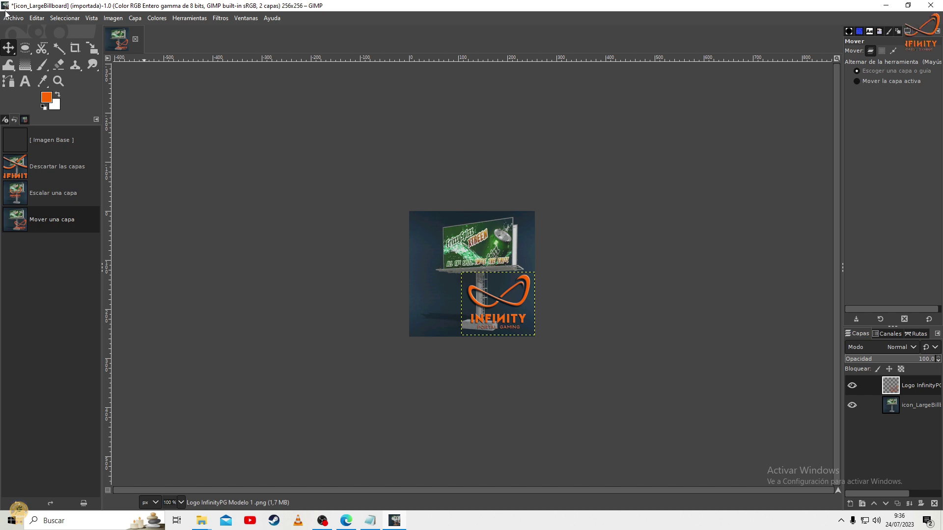
pyautogui.rightClick(427, 224)
pyautogui.moveTo(450, 289)
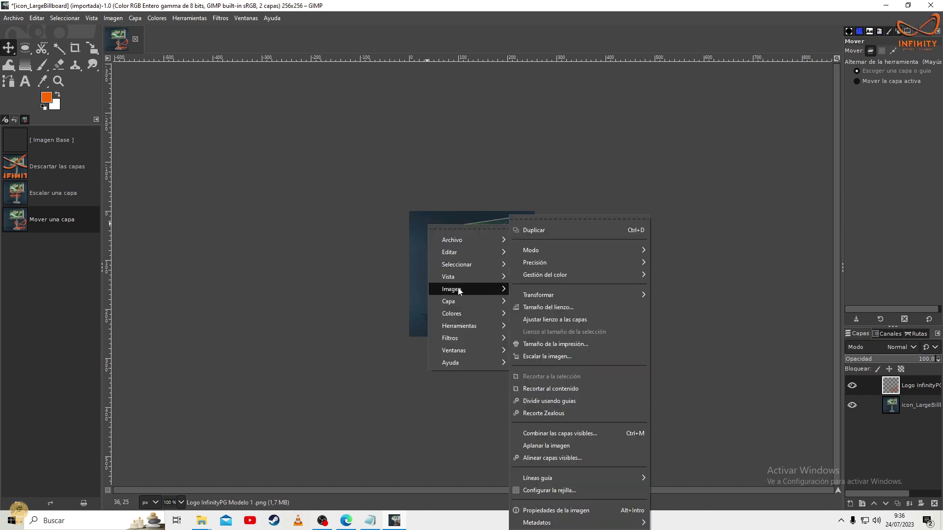
# Merge the visible layers and overwrite icon_LargeBillboard.dds with the result.
pyautogui.click(546, 433)
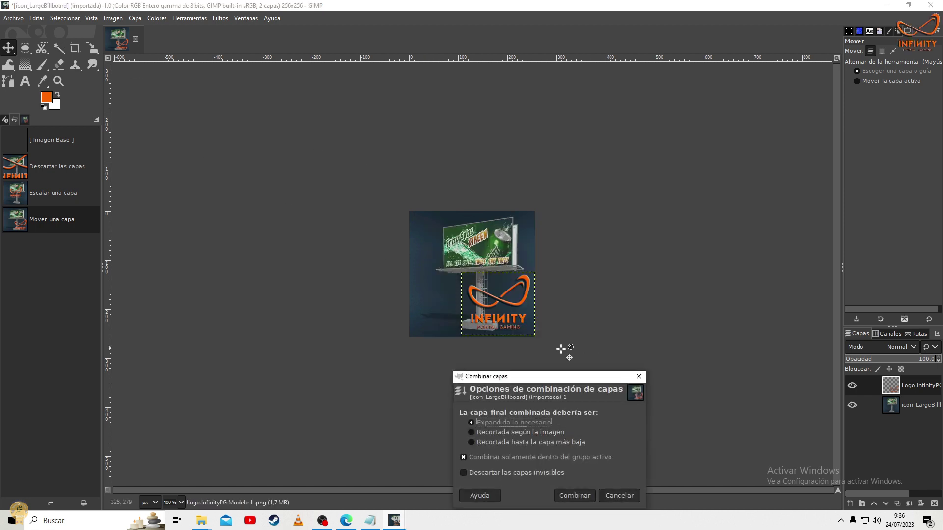
pyautogui.click(581, 497)
pyautogui.click(14, 19)
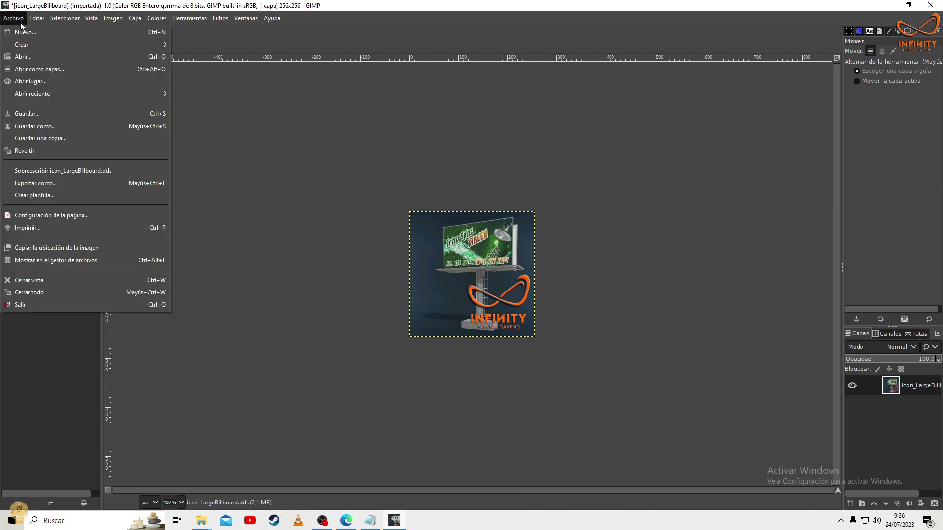
pyautogui.click(32, 173)
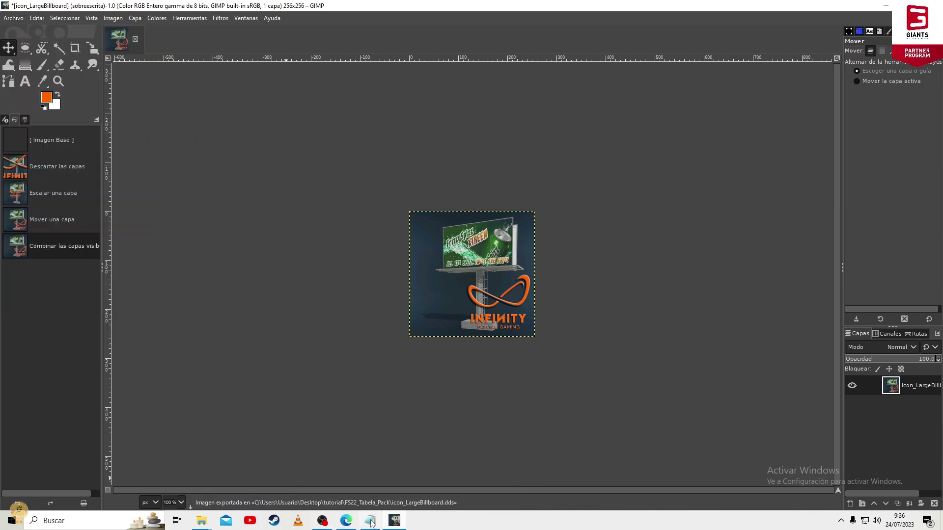
# Close the icon image discarding changes and bring up a single FS22_Tabela_Pack folder window.
pyautogui.click(201, 522)
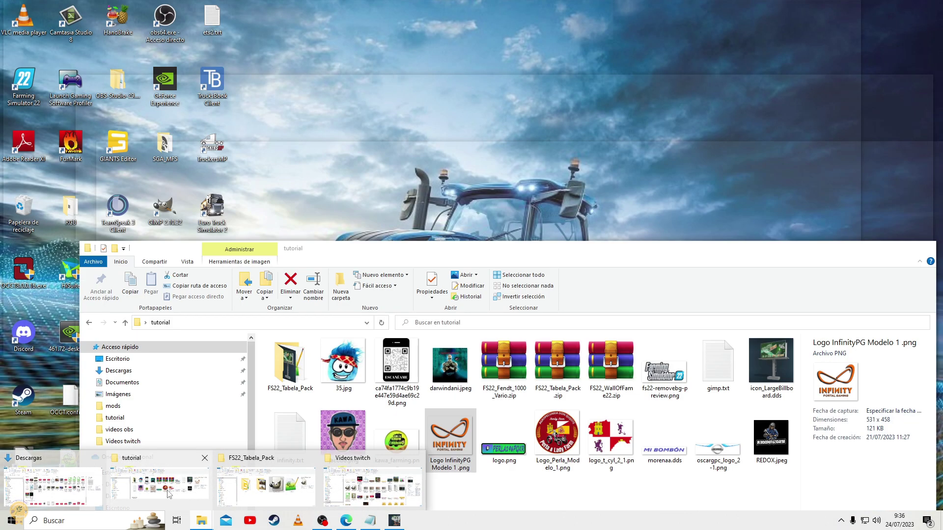
pyautogui.click(167, 491)
pyautogui.doubleClick(296, 372)
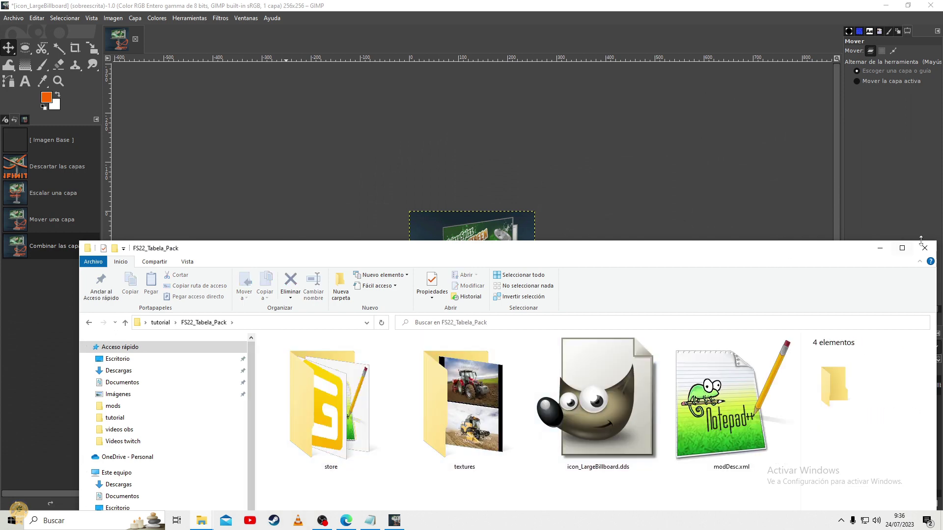
pyautogui.click(137, 44)
pyautogui.click(490, 322)
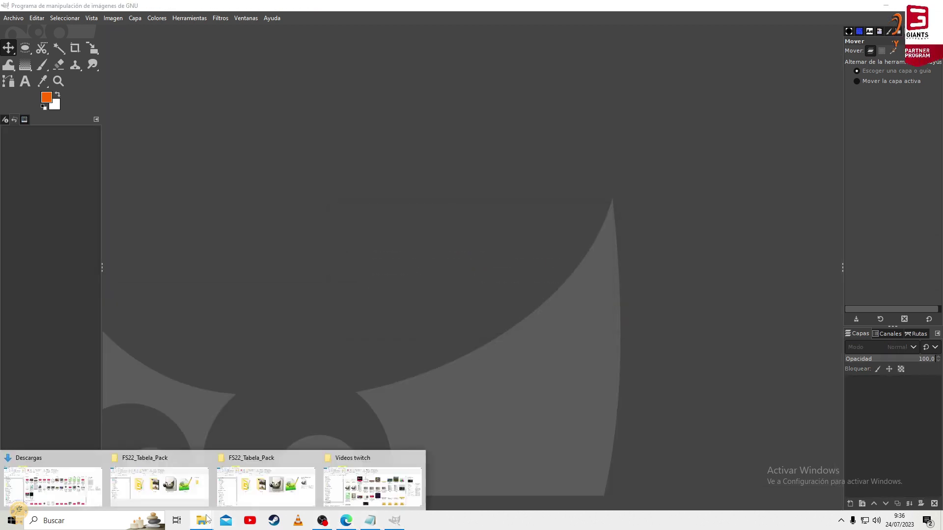
pyautogui.moveTo(265, 478)
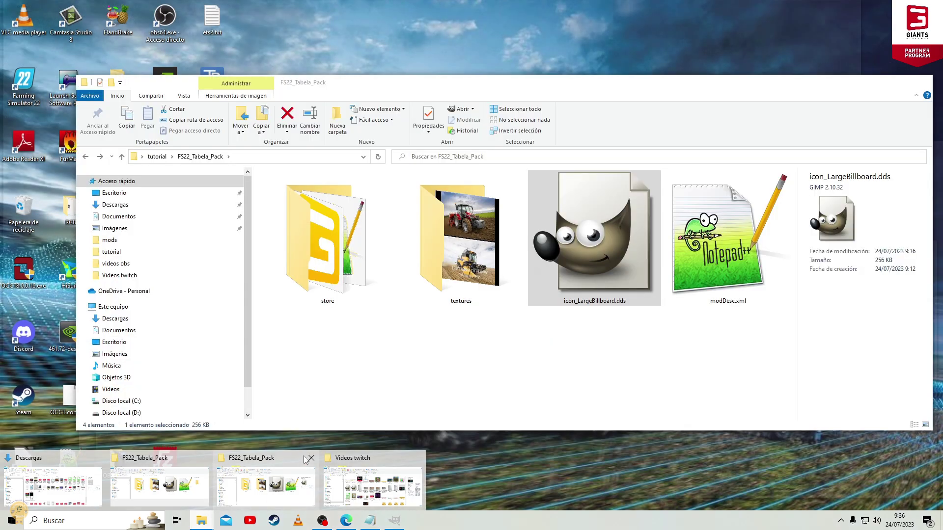
pyautogui.click(310, 458)
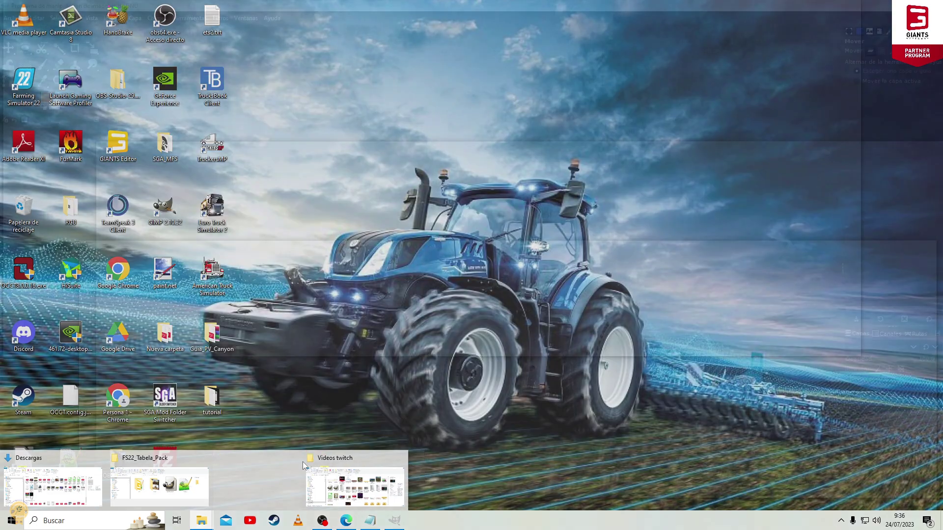
pyautogui.click(207, 484)
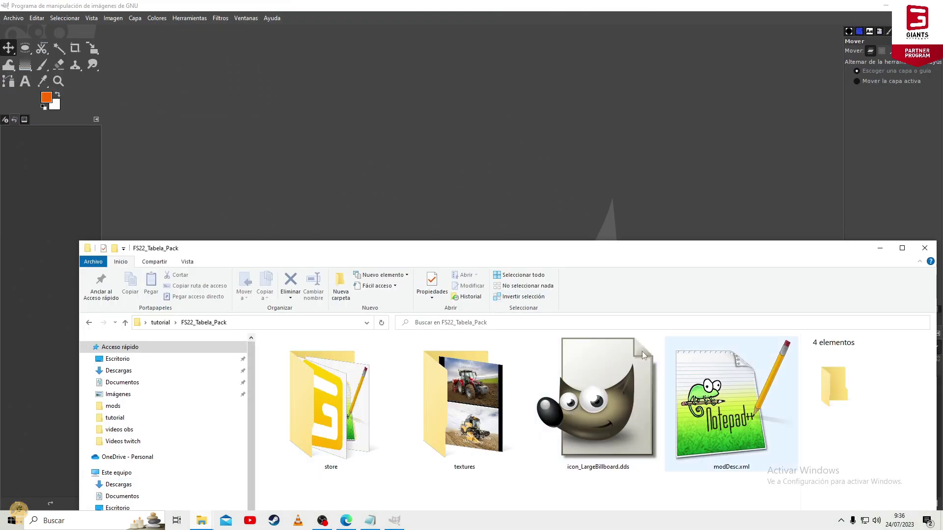
pyautogui.moveTo(568, 250); pyautogui.dragTo(530, 93)
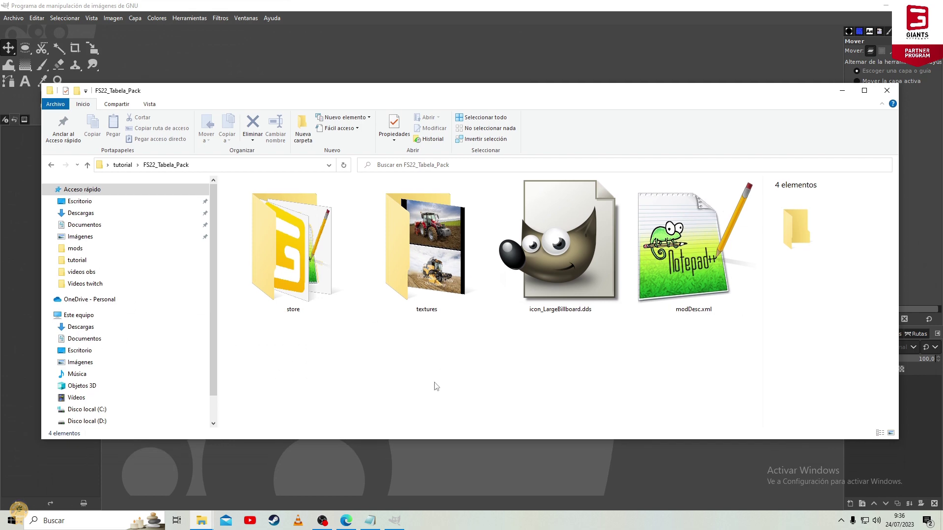
# Open the pack's modDesc.xml in Notepad++.
pyautogui.doubleClick(670, 298)
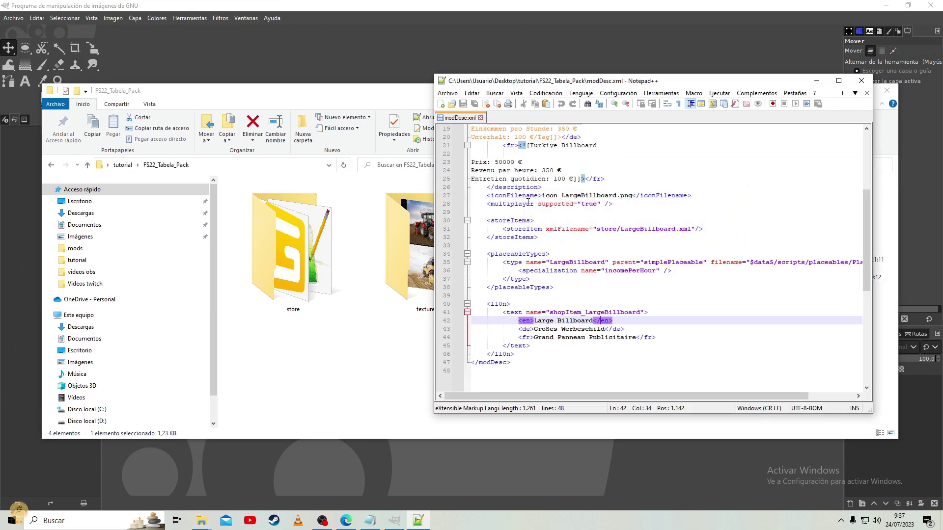
pyautogui.scroll(2, 530, 206)
pyautogui.scroll(2, 530, 206)
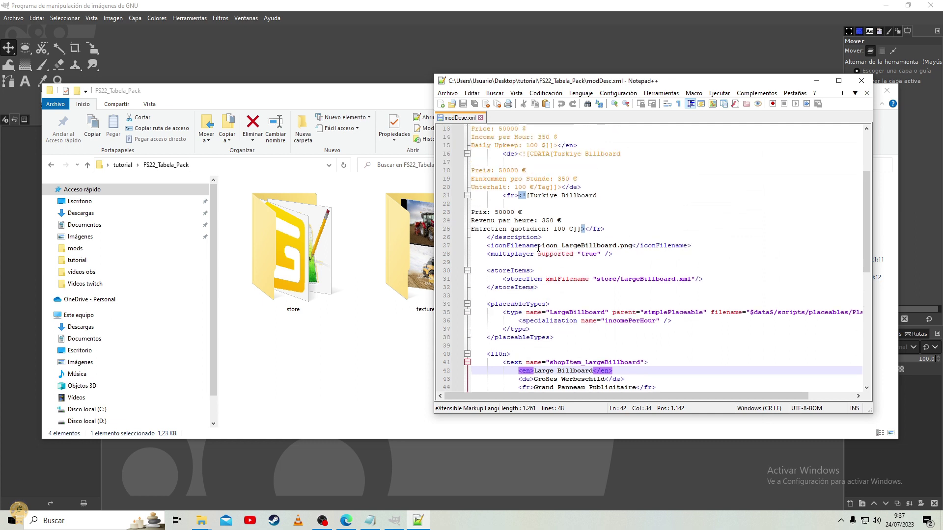
pyautogui.scroll(2, 530, 206)
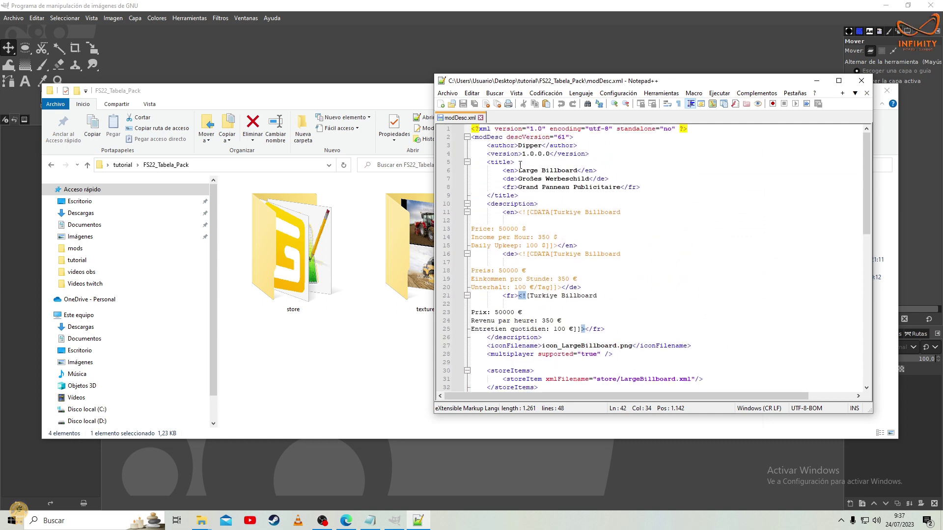
# Replace the English title 'Large Billboard' on line 6 with 'CARTEL INFINITY'.
pyautogui.moveTo(519, 172); pyautogui.dragTo(577, 170)
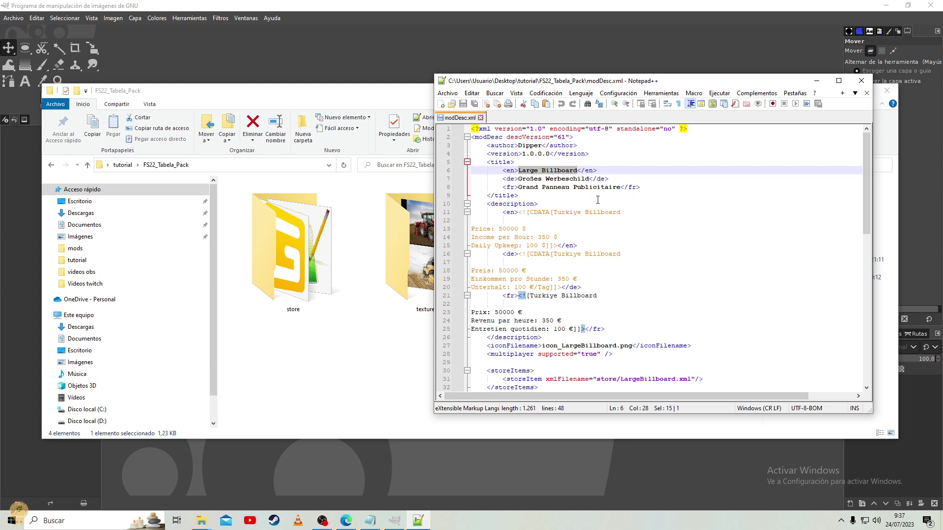
pyautogui.write('CARTEL')
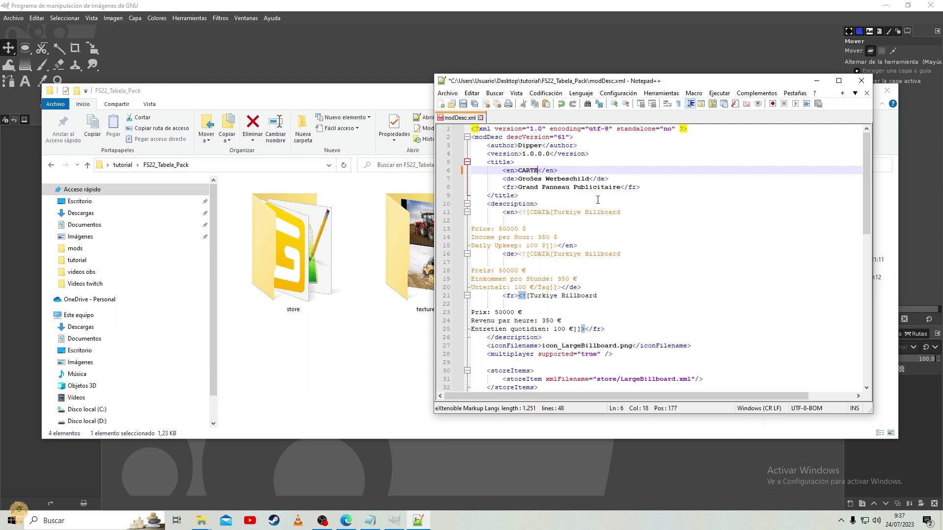
pyautogui.write(' INFI')
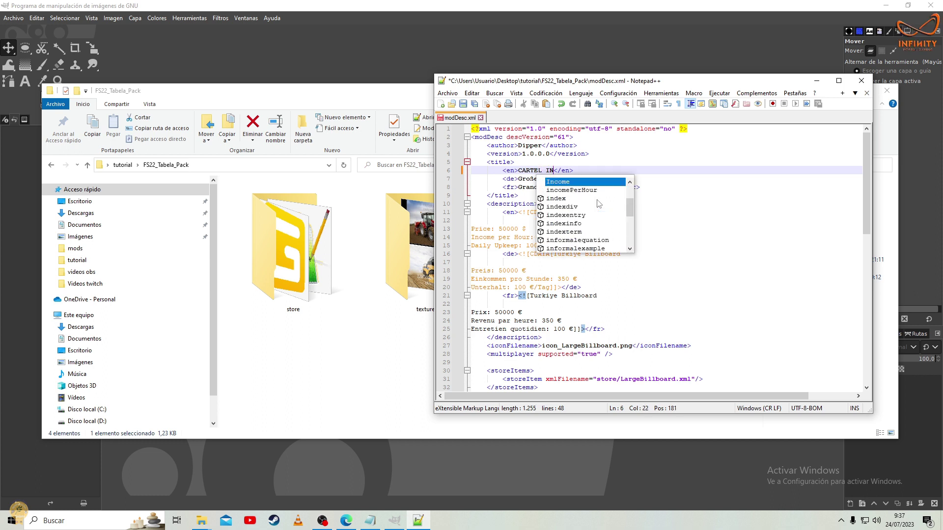
pyautogui.write('NITY')
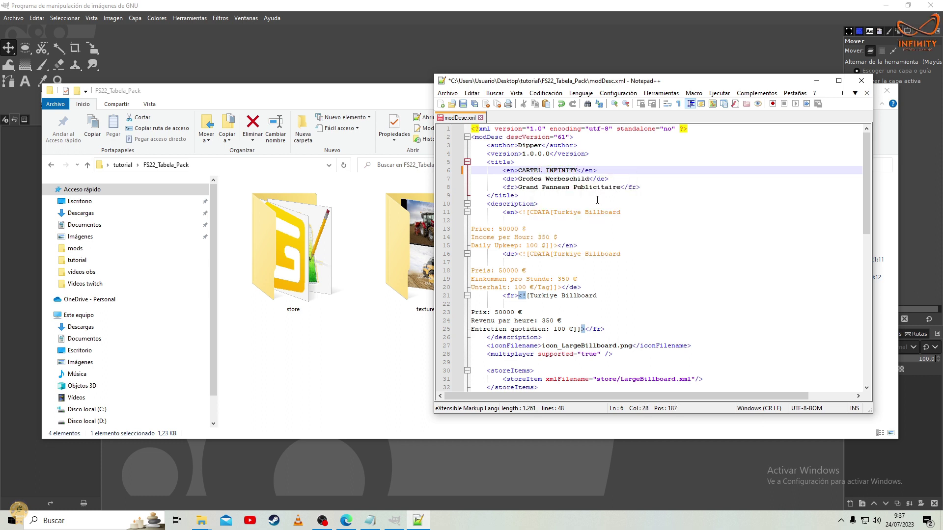
pyautogui.scroll(-1, 545, 231)
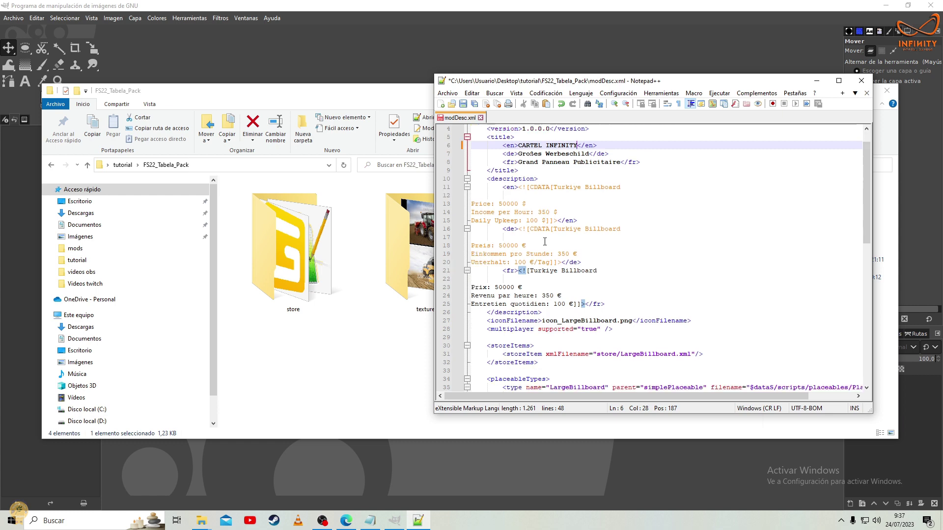
pyautogui.scroll(-1, 544, 235)
pyautogui.scroll(-1, 545, 241)
pyautogui.scroll(-1, 545, 241)
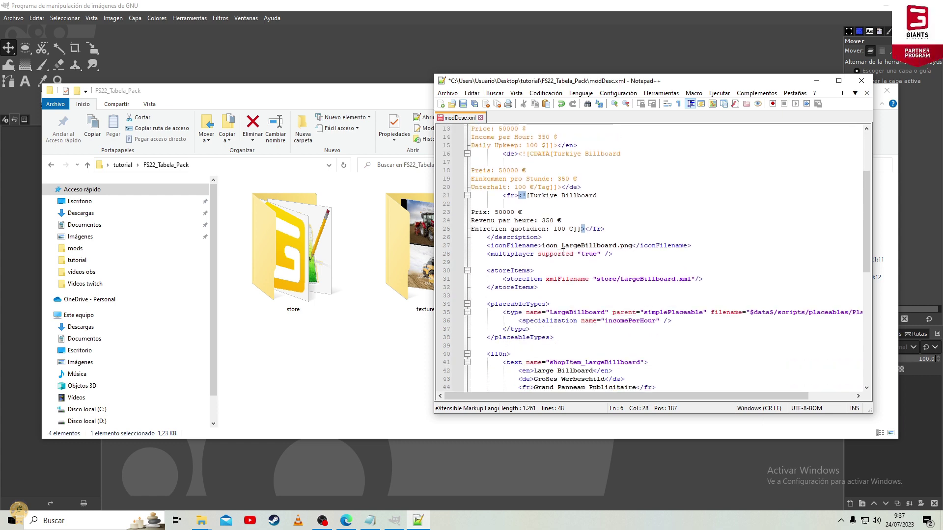
pyautogui.scroll(4, 563, 252)
pyautogui.scroll(-5, 559, 249)
pyautogui.scroll(-1, 557, 246)
pyautogui.scroll(-1, 554, 243)
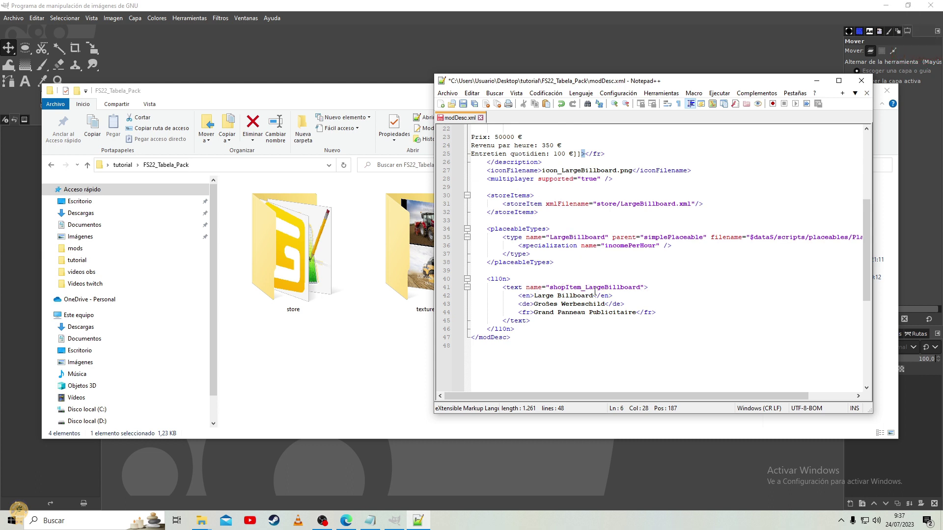
# Rename the English shop-item name on line 42 from 'Large Billboard' to CARTEL INFINITY.
pyautogui.moveTo(593, 293); pyautogui.dragTo(536, 301)
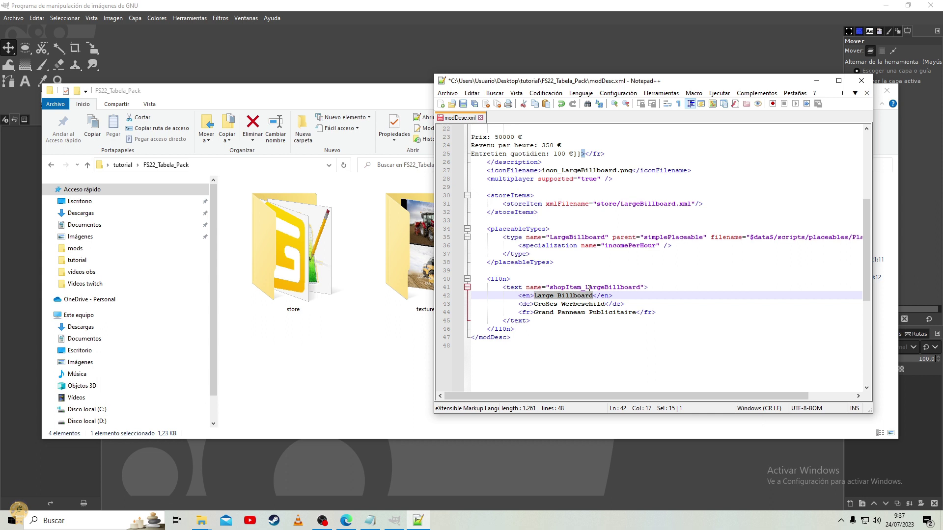
pyautogui.write('CARTEL INF')
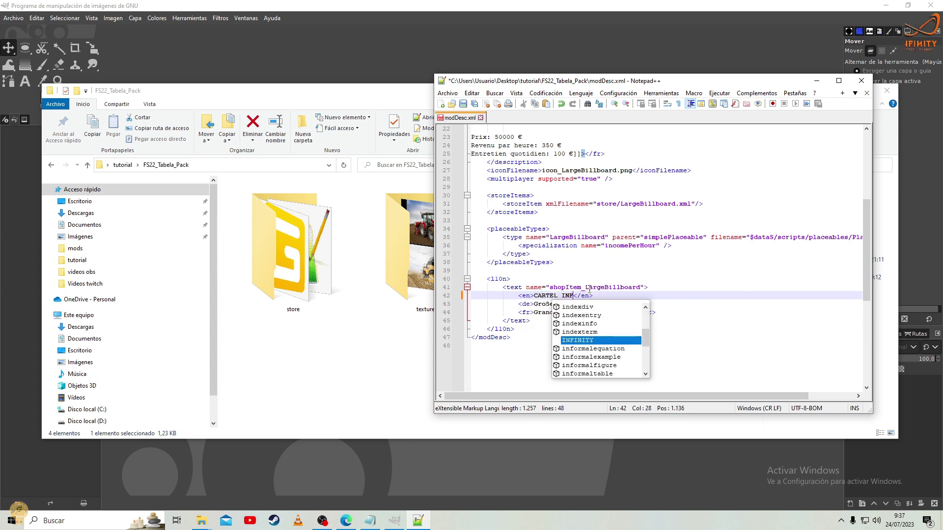
pyautogui.write('INITUY')
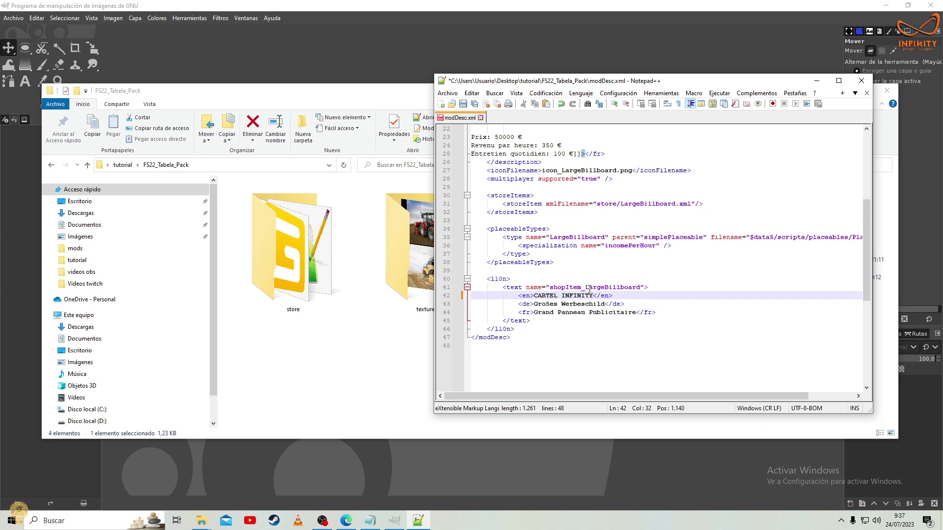
pyautogui.scroll(3, 589, 291)
pyautogui.scroll(1, 587, 280)
pyautogui.scroll(3, 583, 270)
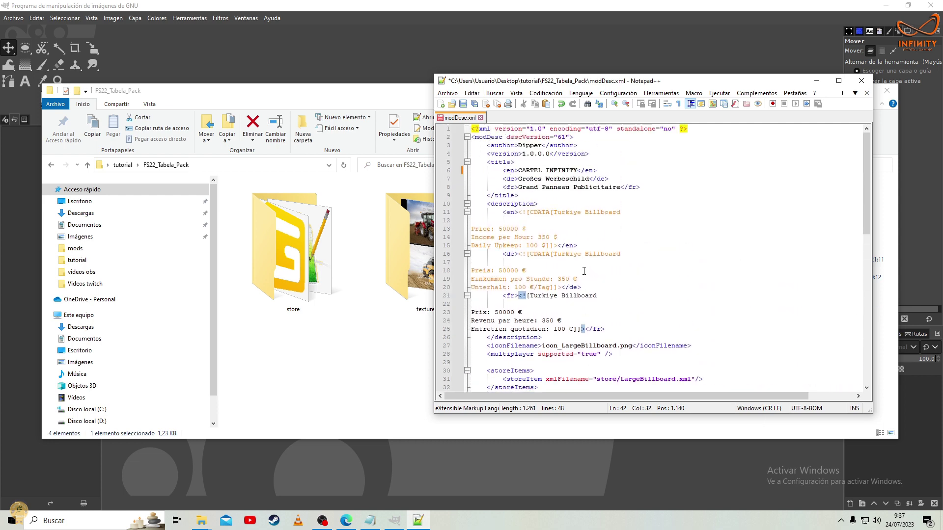
pyautogui.scroll(-4, 583, 271)
pyautogui.scroll(-4, 584, 271)
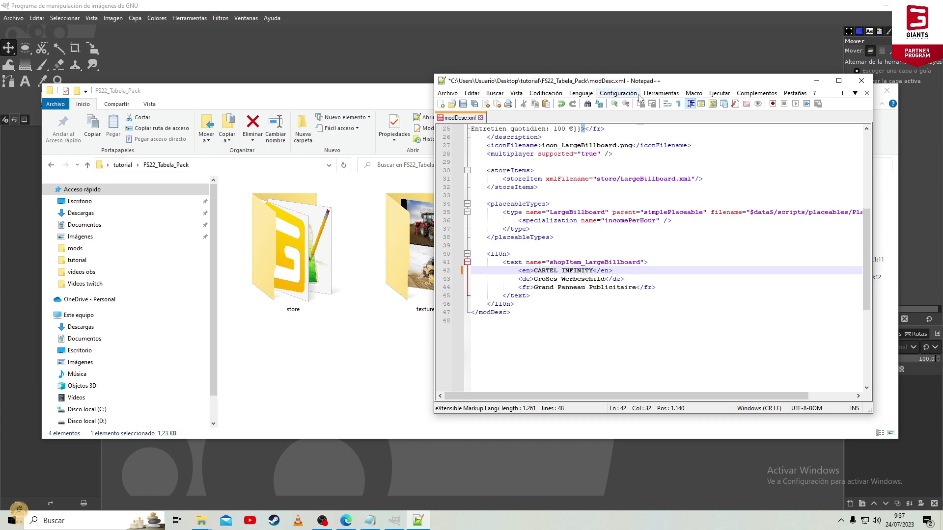
# Save modDesc.xml and close the Notepad++ window.
pyautogui.moveTo(657, 83); pyautogui.dragTo(625, 400)
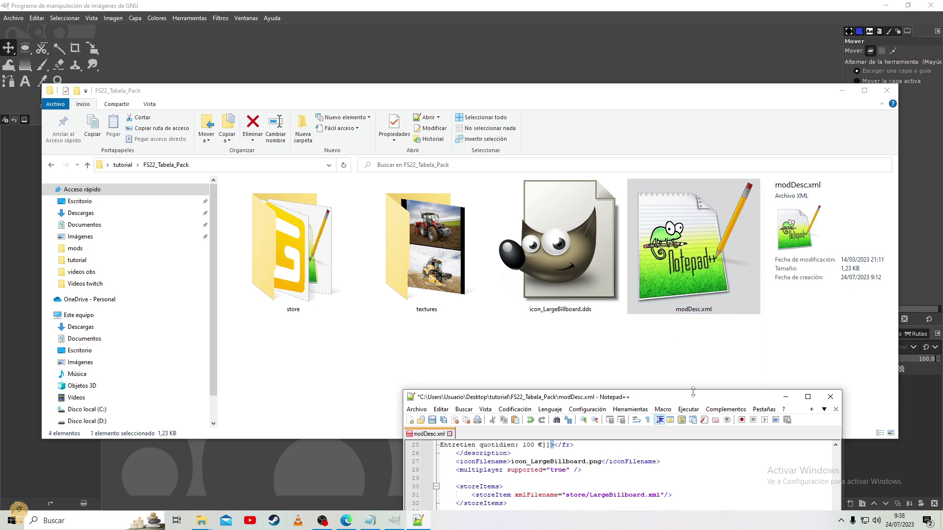
pyautogui.moveTo(694, 398); pyautogui.dragTo(711, 193)
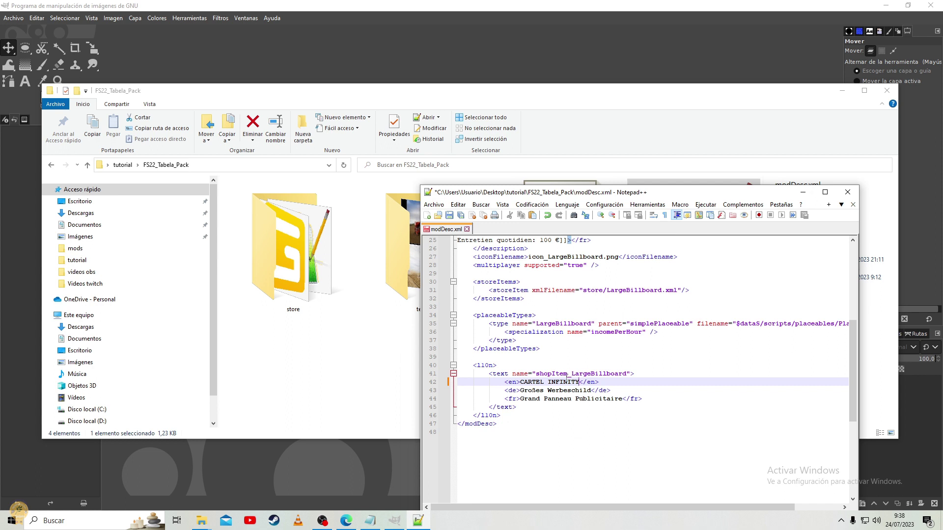
pyautogui.scroll(4, 578, 390)
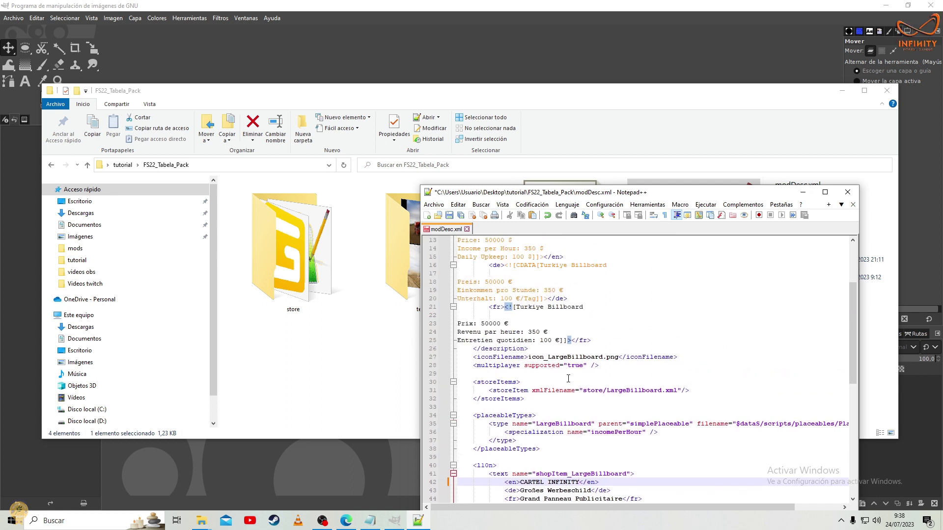
pyautogui.scroll(4, 569, 381)
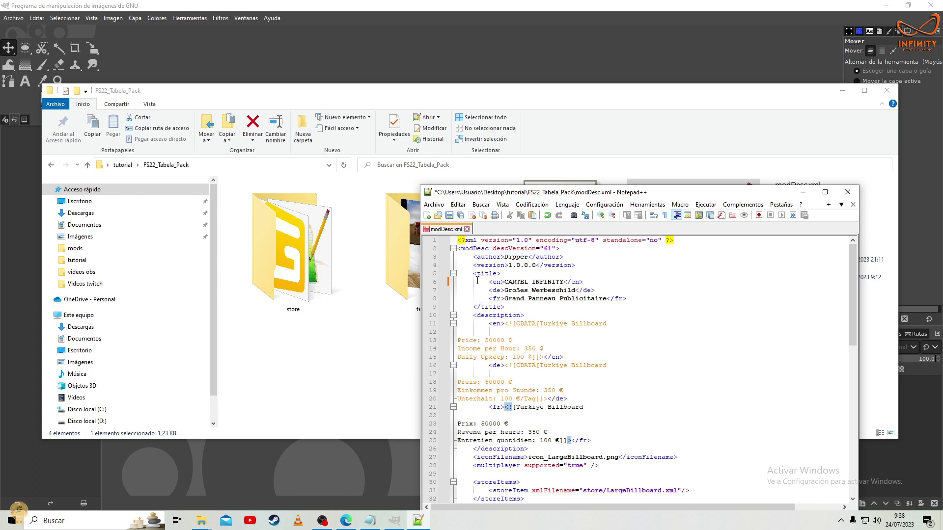
pyautogui.click(449, 216)
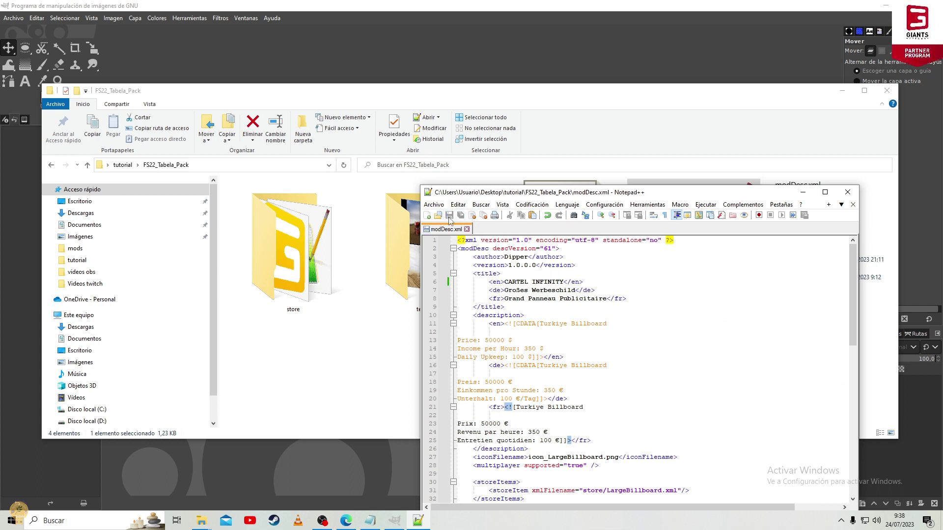
pyautogui.click(847, 192)
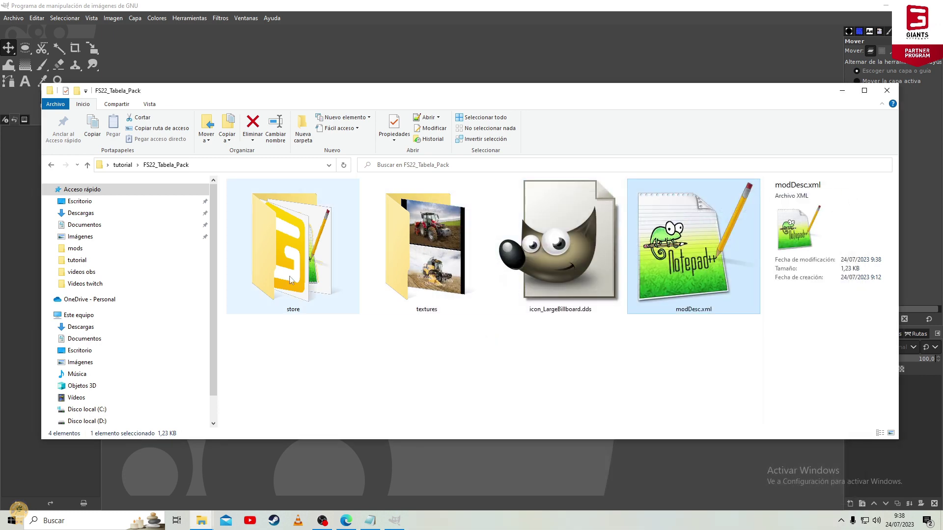
pyautogui.doubleClick(306, 270)
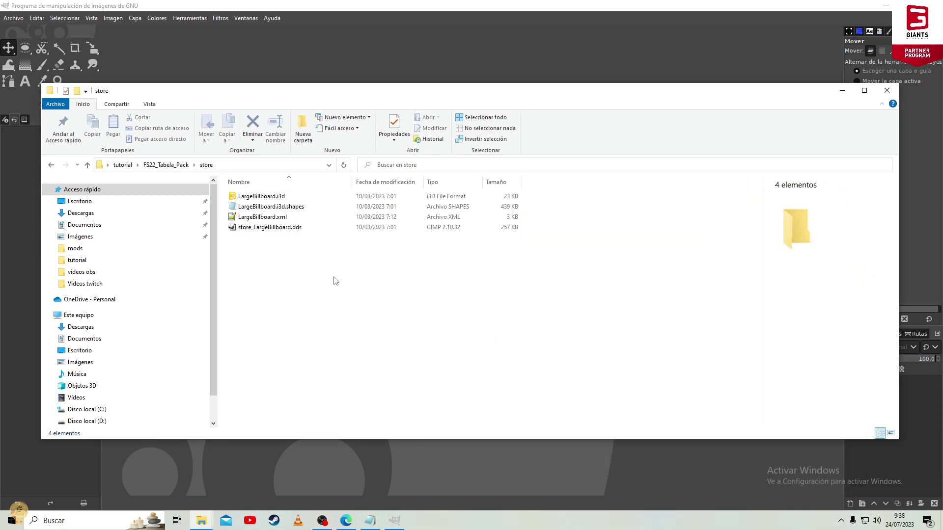
pyautogui.click(263, 219)
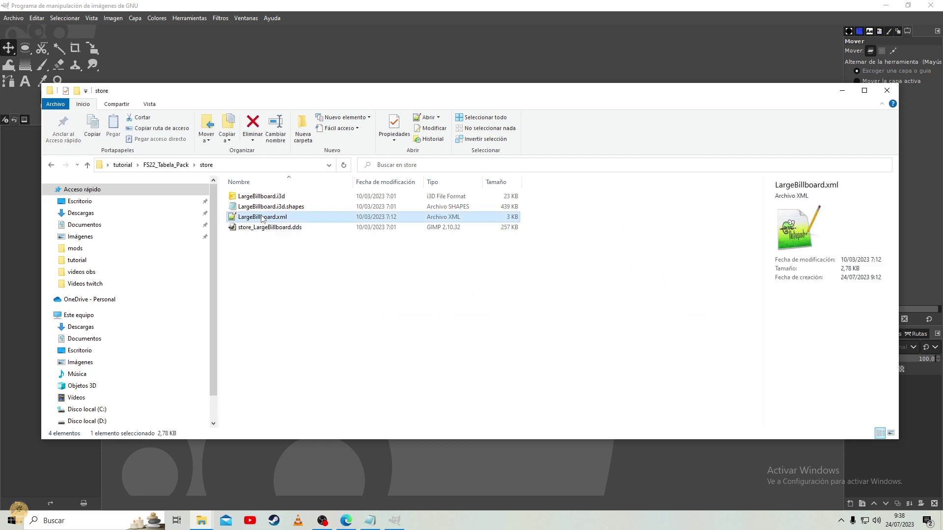
pyautogui.click(262, 219)
pyautogui.doubleClick(297, 222)
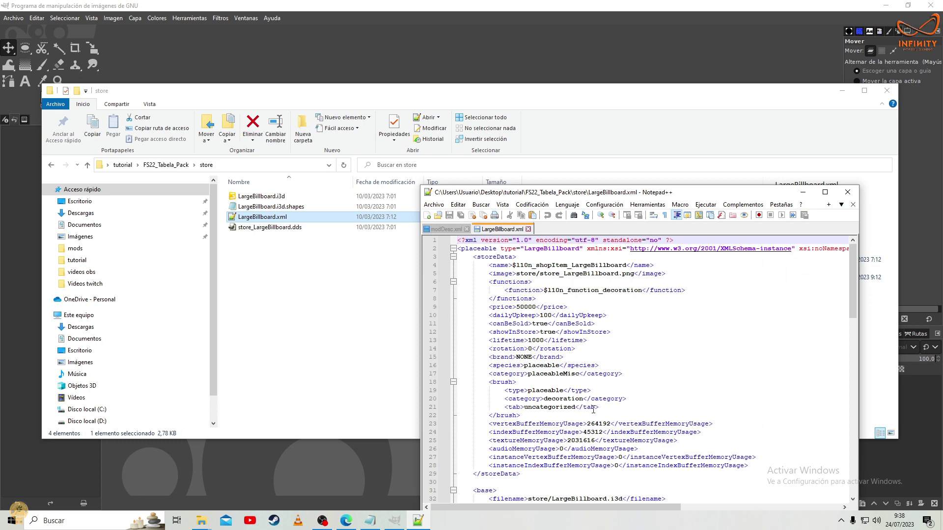
pyautogui.scroll(-2, 593, 410)
pyautogui.scroll(-1, 593, 410)
pyautogui.scroll(-1, 593, 410)
pyautogui.scroll(-2, 593, 410)
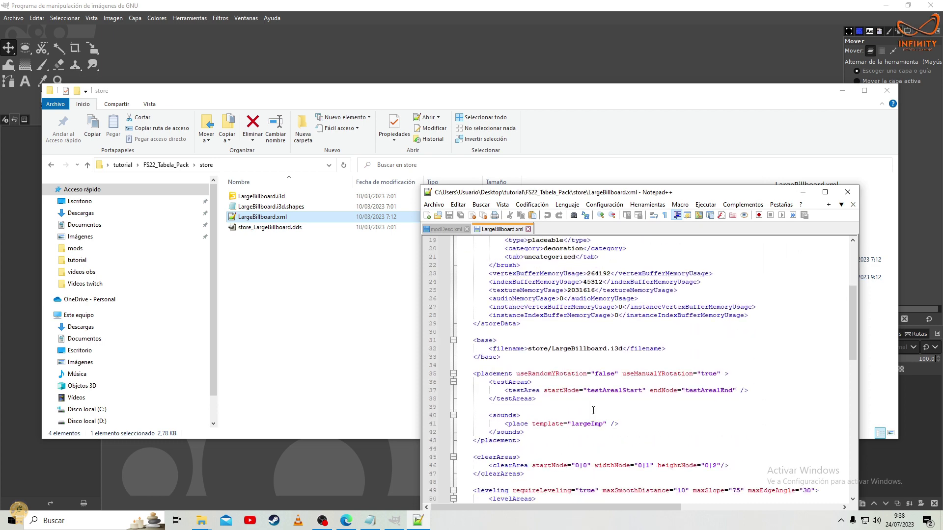
pyautogui.scroll(-1, 593, 410)
pyautogui.scroll(-2, 593, 410)
pyautogui.scroll(-1, 593, 410)
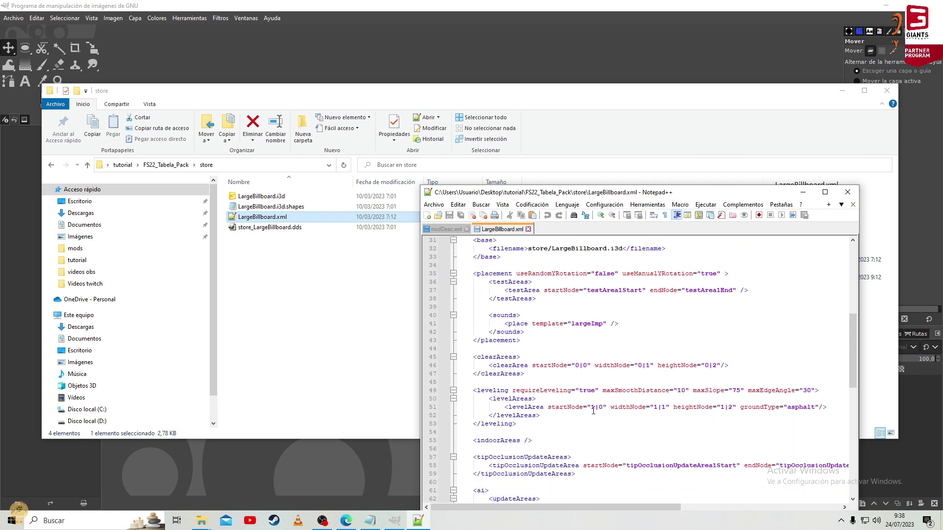
pyautogui.click(847, 192)
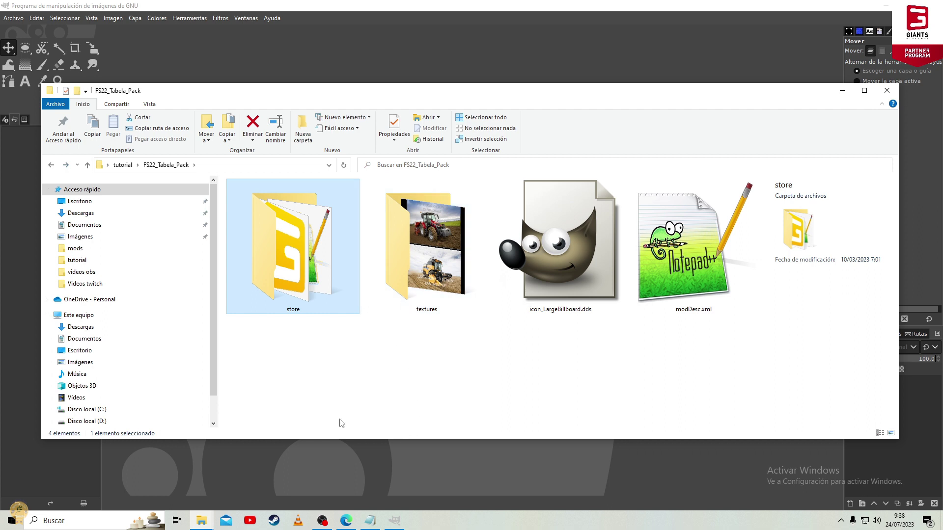
# Select all four pack items and add them to a new WinRAR archive.
pyautogui.click(309, 382)
pyautogui.moveTo(675, 372)
pyautogui.mouseDown()
pyautogui.moveTo(674, 317)
pyautogui.moveTo(490, 248)
pyautogui.moveTo(296, 252)
pyautogui.mouseUp()
pyautogui.rightClick(297, 252)
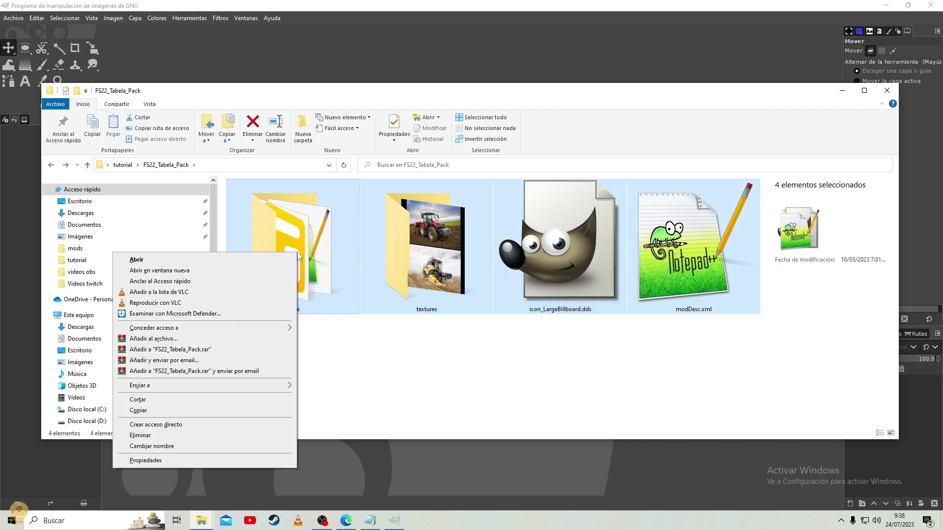
pyautogui.click(593, 368)
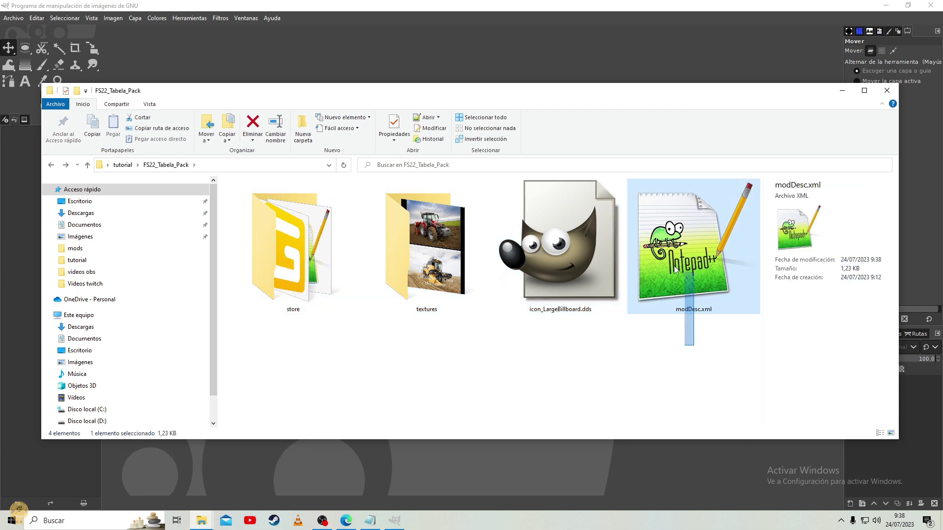
pyautogui.moveTo(695, 346); pyautogui.dragTo(278, 253)
pyautogui.rightClick(277, 253)
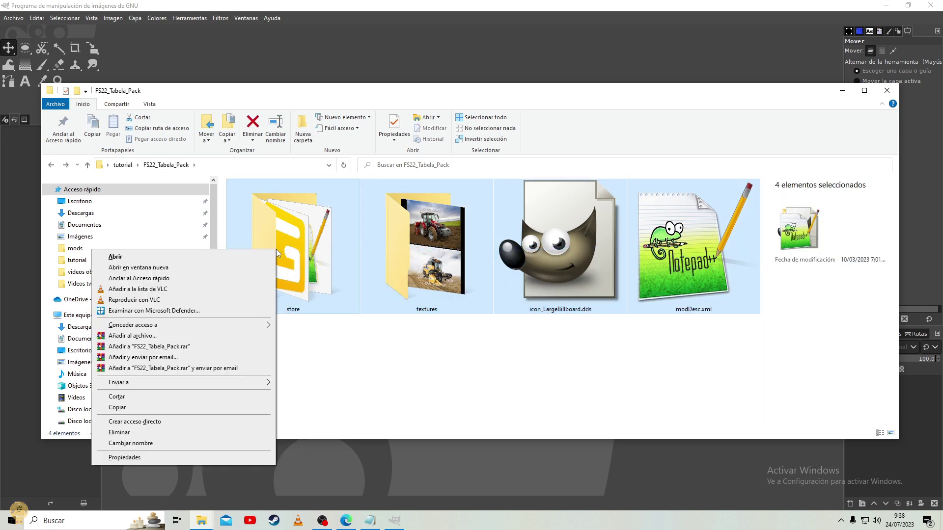
pyautogui.click(211, 336)
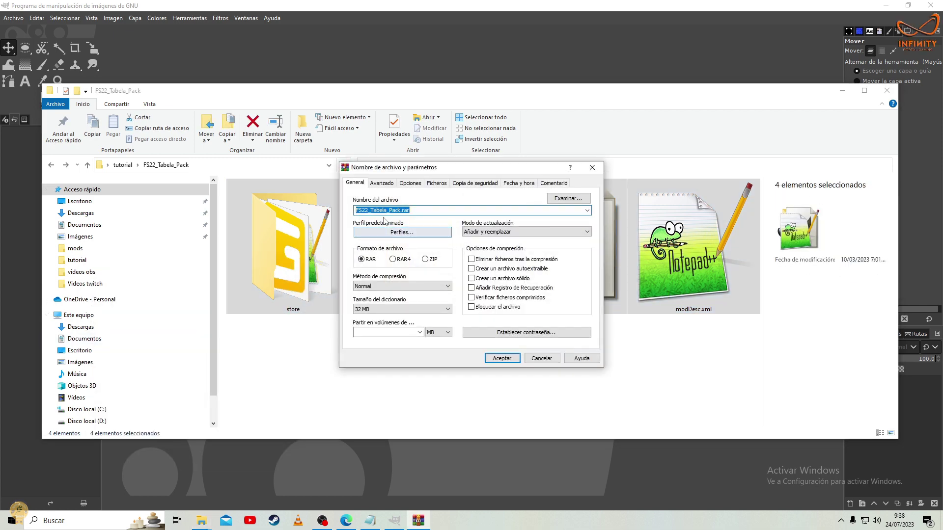
# Set the archive format to ZIP and name it FS22_CARTEL_INFINITY.zip.
pyautogui.click(425, 260)
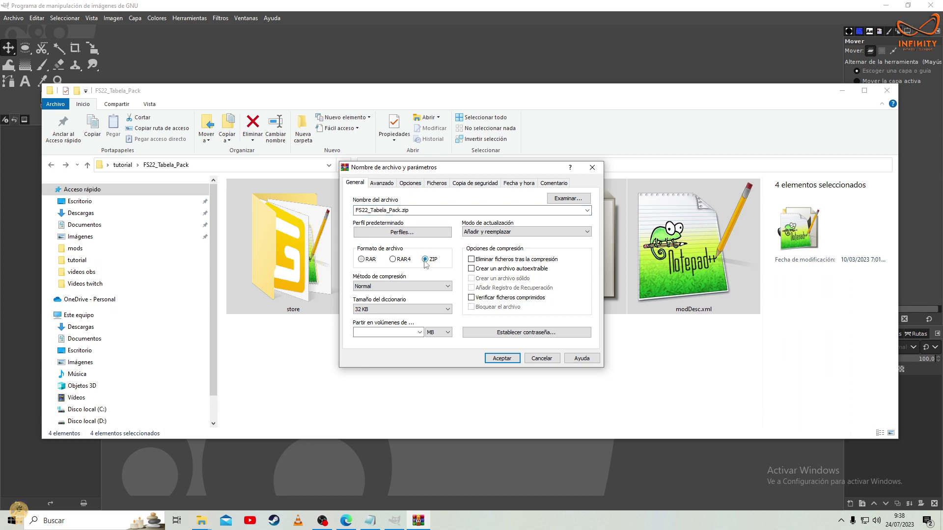
pyautogui.click(391, 210)
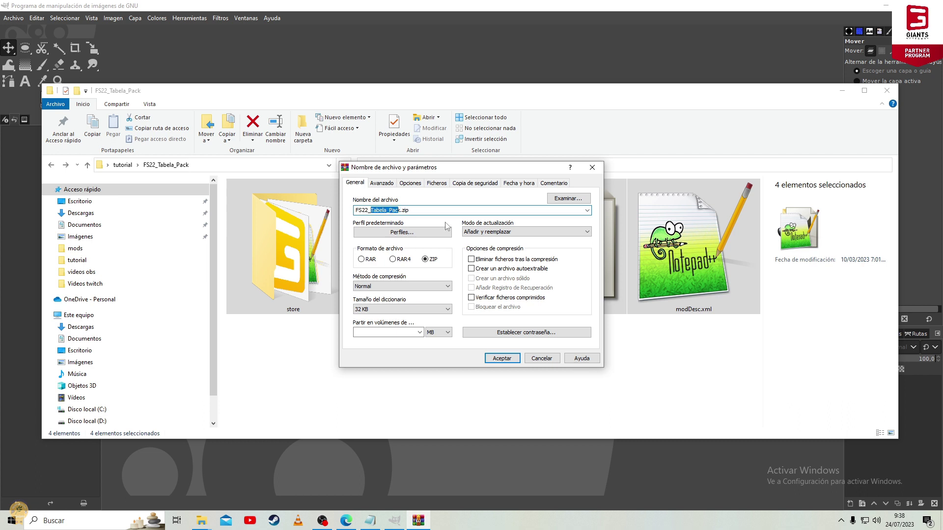
pyautogui.write('TEL')
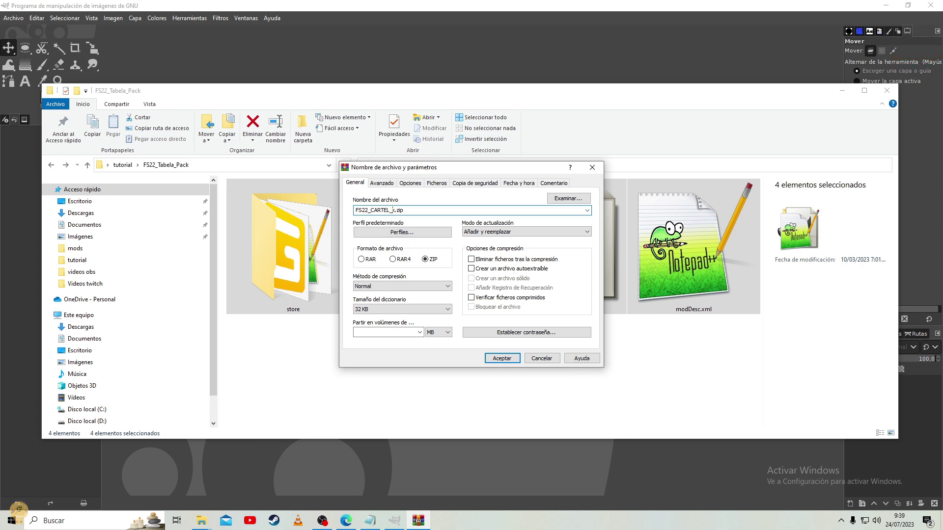
pyautogui.write('INFINITY')
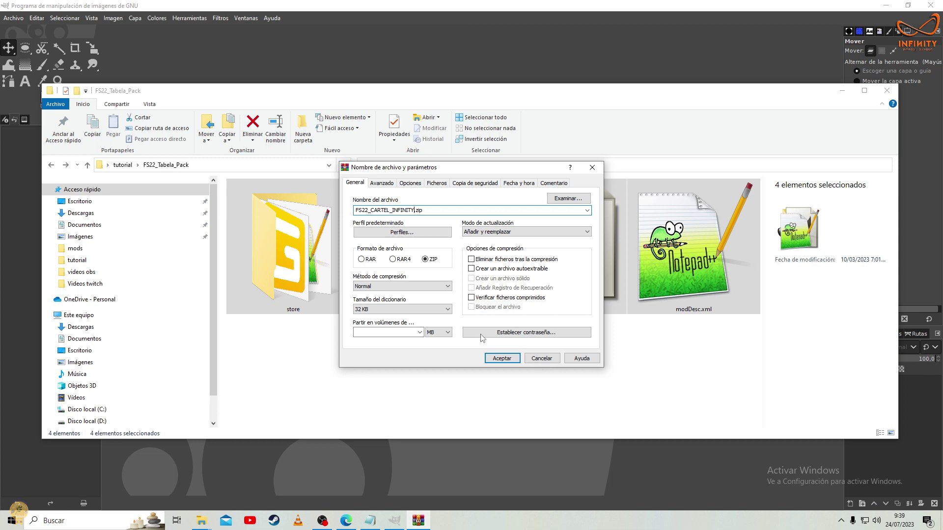
# Create FS22_CARTEL_INFINITY.zip, drag it onto the desktop, and close the Explorer windows.
pyautogui.click(499, 357)
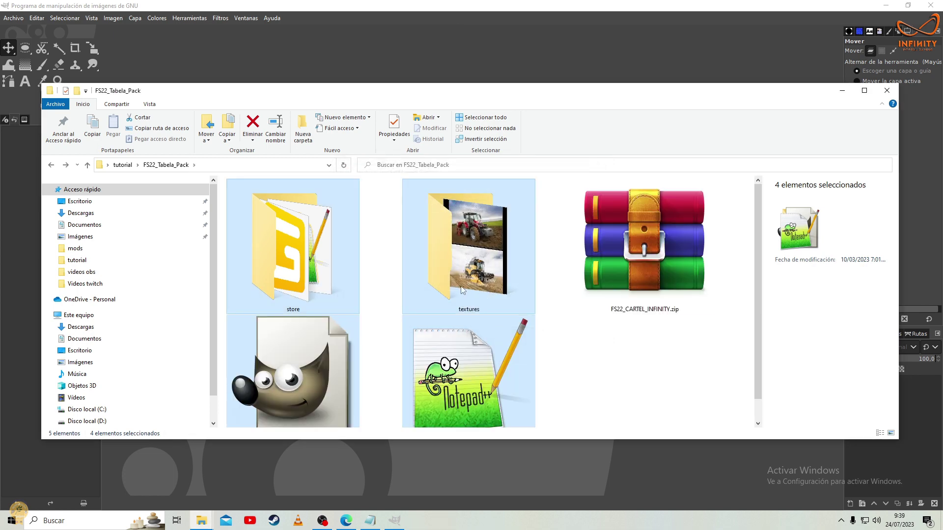
pyautogui.scroll(-1, 565, 300)
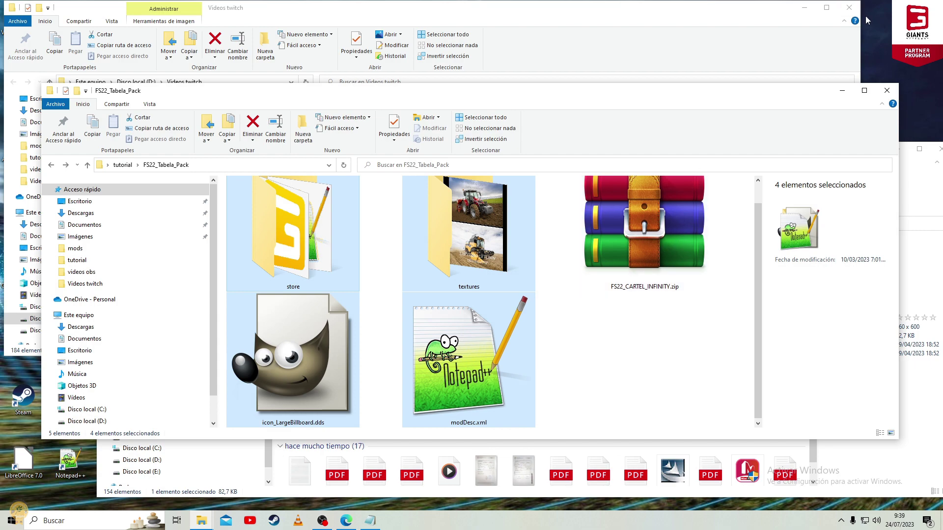
pyautogui.click(848, 7)
pyautogui.moveTo(710, 201); pyautogui.dragTo(673, 64)
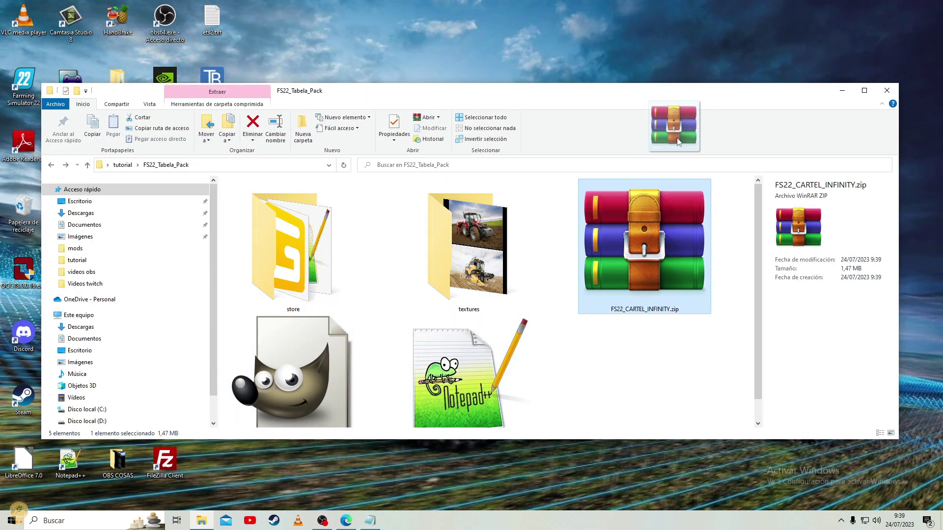
pyautogui.click(893, 92)
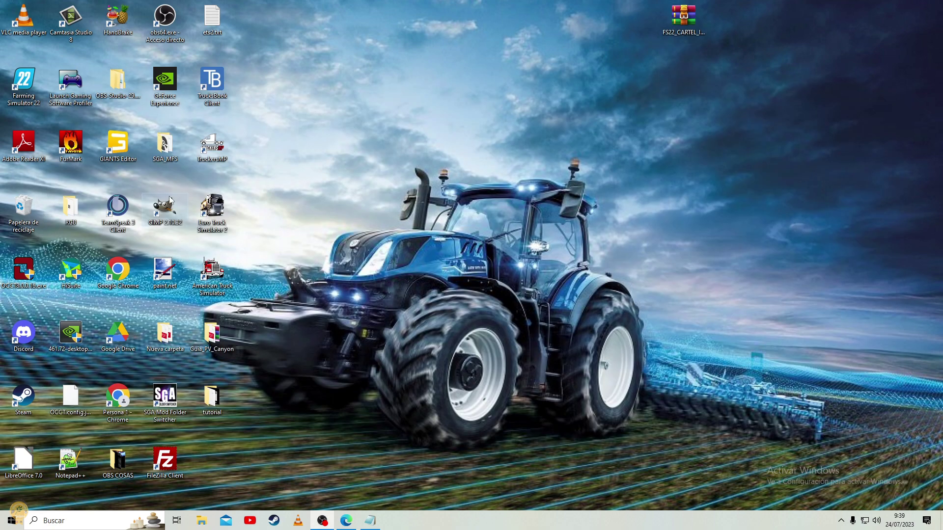
# Open the FarmingSimulator2022 mods folder in a new Explorer window.
pyautogui.click(201, 521)
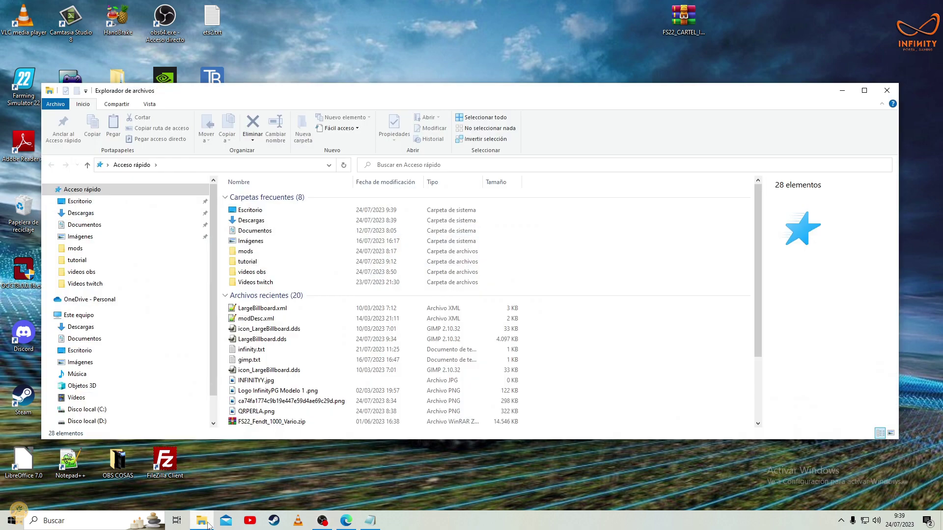
pyautogui.rightClick(97, 258)
pyautogui.rightClick(96, 248)
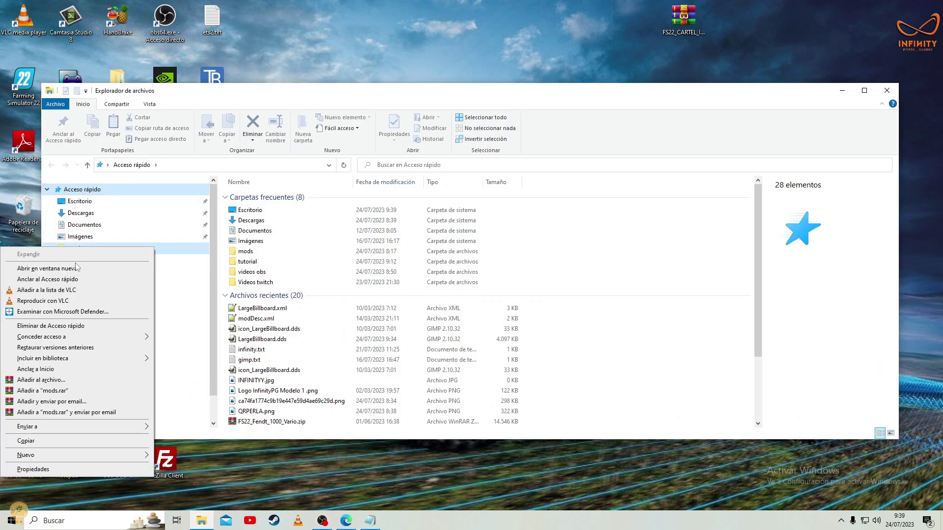
pyautogui.click(69, 270)
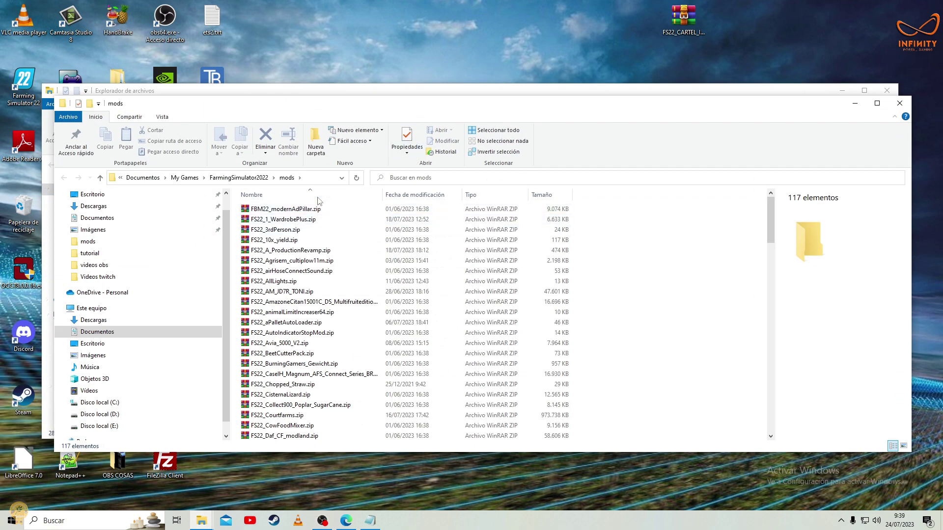
pyautogui.scroll(-6, 323, 318)
pyautogui.scroll(-7, 324, 319)
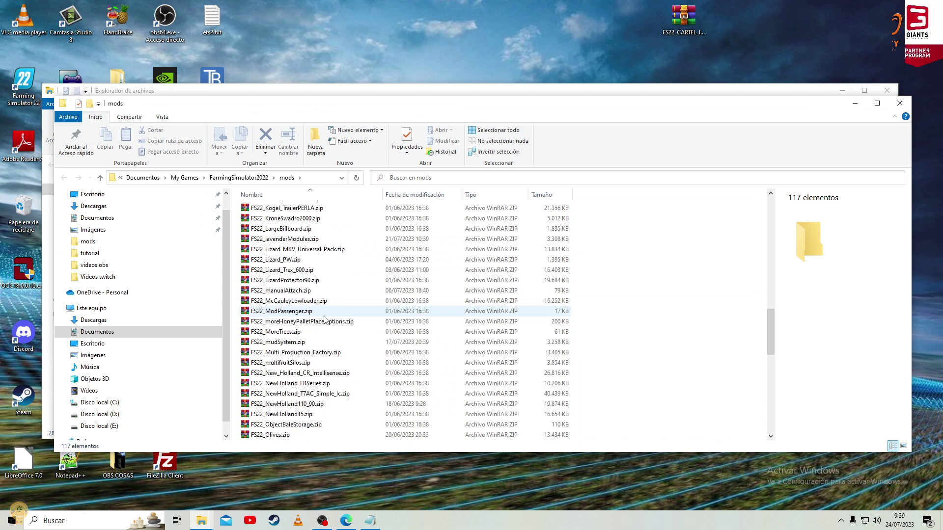
pyautogui.scroll(-6, 324, 320)
pyautogui.scroll(-3, 324, 320)
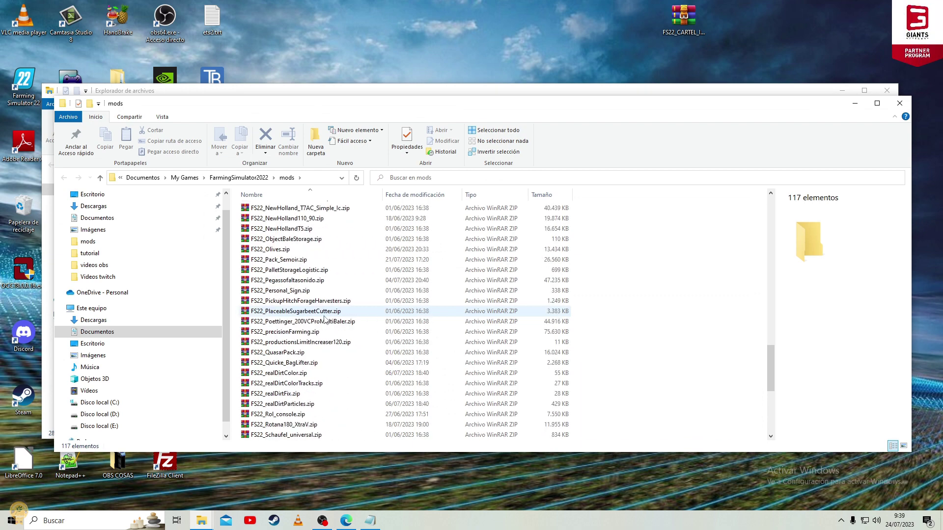
pyautogui.scroll(-2, 325, 320)
pyautogui.scroll(-1, 326, 320)
pyautogui.scroll(3, 326, 320)
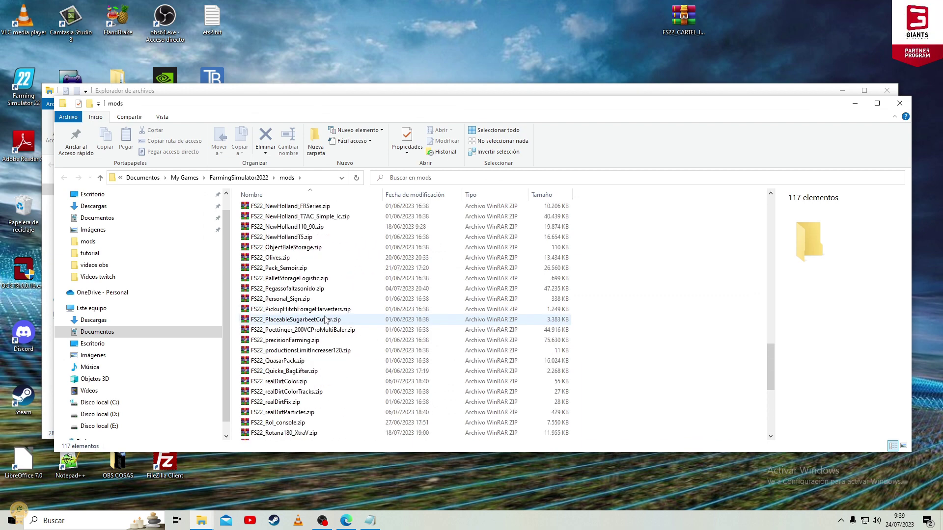
pyautogui.scroll(2, 326, 320)
pyautogui.scroll(2, 326, 320)
pyautogui.scroll(2, 326, 320)
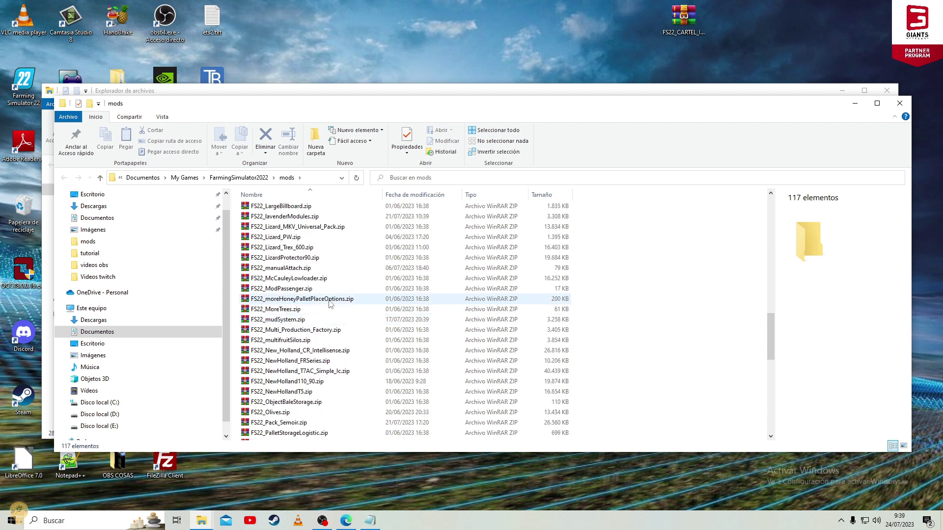
pyautogui.moveTo(281, 206)
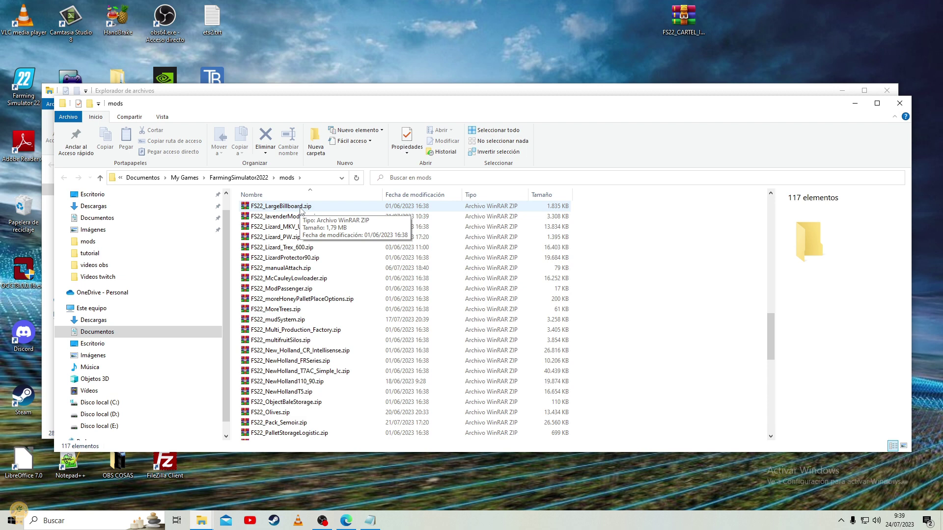
# Move FS22_LargeBillboard.zip to the videos obs folder and FS22_CARTEL_INFINITY.zip into mods.
pyautogui.moveTo(301, 210)
pyautogui.mouseDown()
pyautogui.moveTo(102, 414)
pyautogui.moveTo(109, 425)
pyautogui.moveTo(259, 210)
pyautogui.moveTo(192, 235)
pyautogui.moveTo(379, 135)
pyautogui.moveTo(384, 104)
pyautogui.mouseUp()
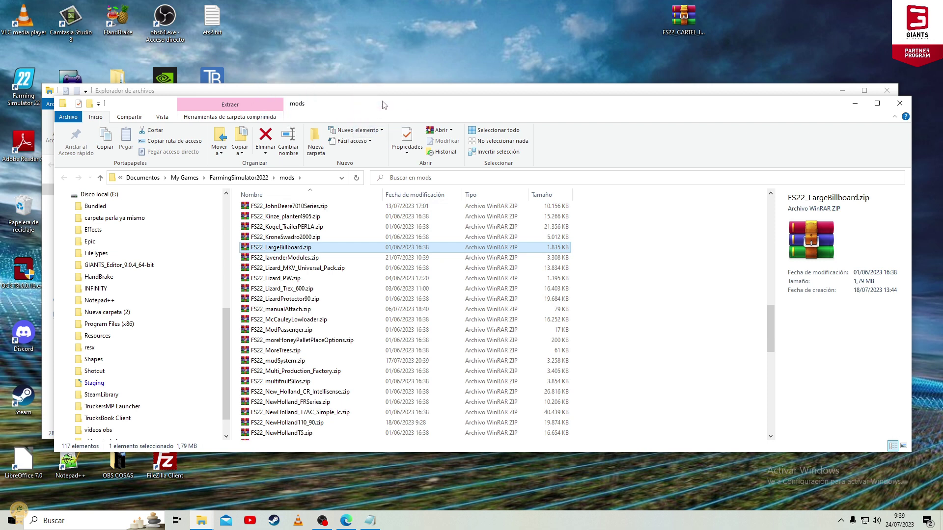
pyautogui.scroll(-1, 145, 392)
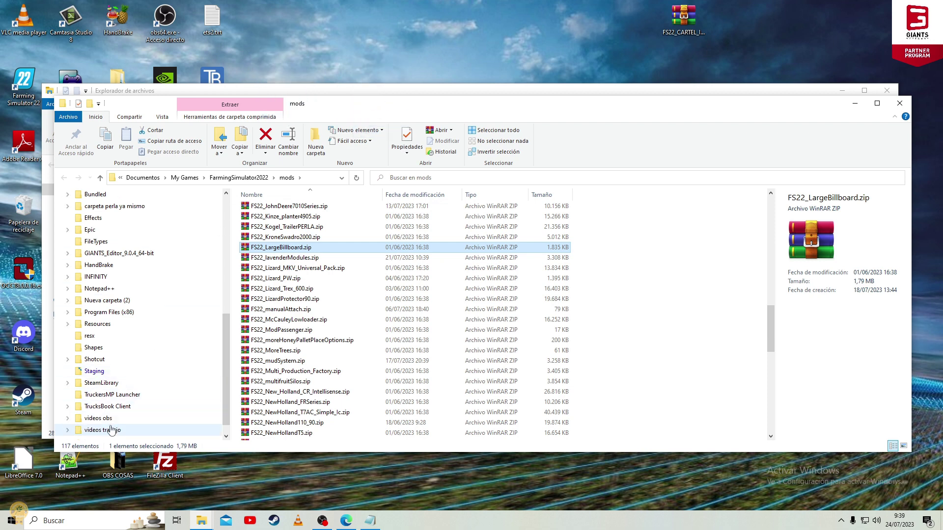
pyautogui.scroll(-2, 111, 431)
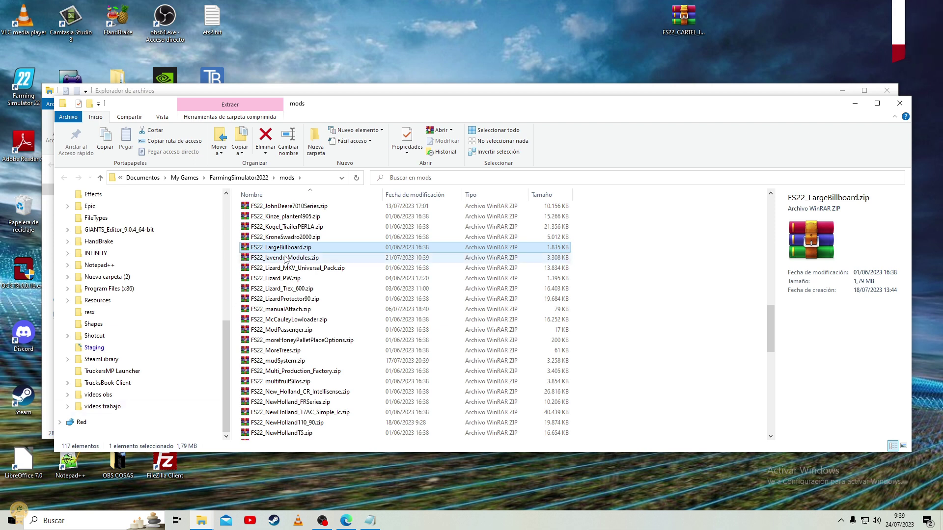
pyautogui.moveTo(294, 248); pyautogui.dragTo(106, 397)
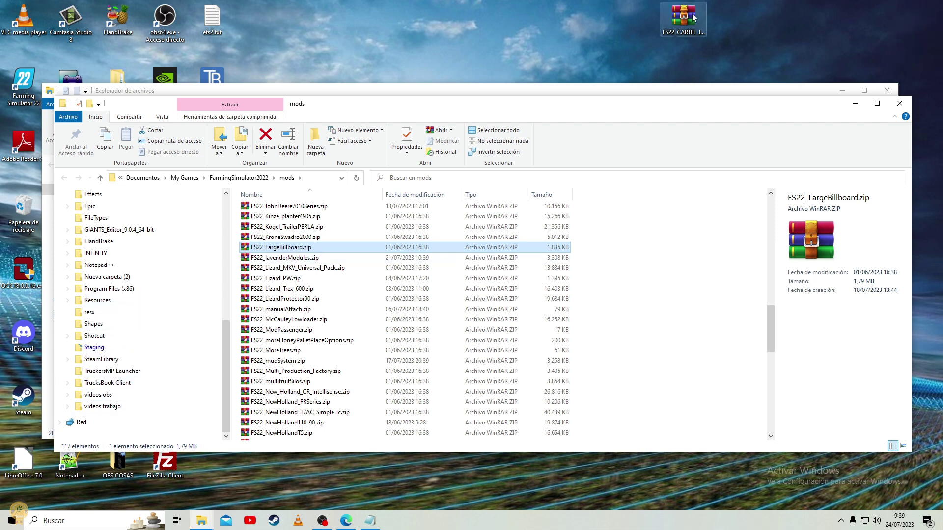
pyautogui.moveTo(682, 26); pyautogui.dragTo(290, 175)
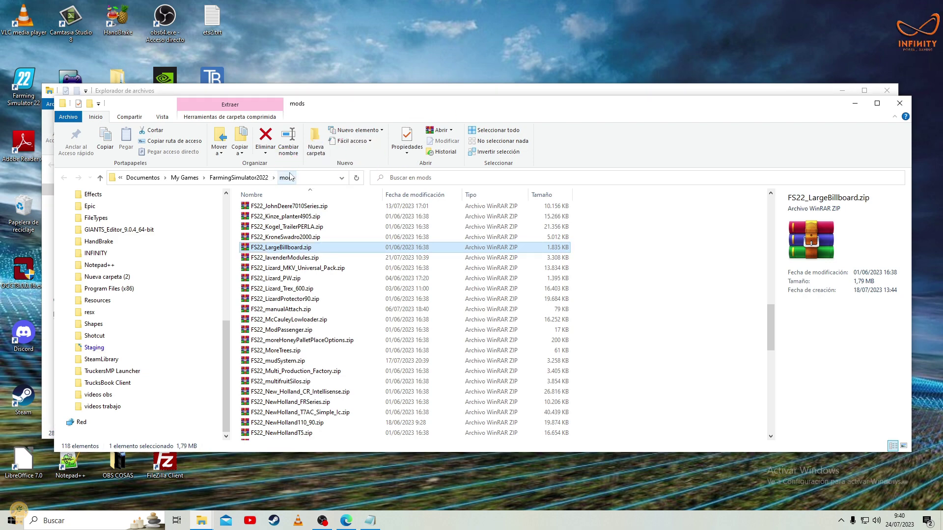
pyautogui.click(899, 103)
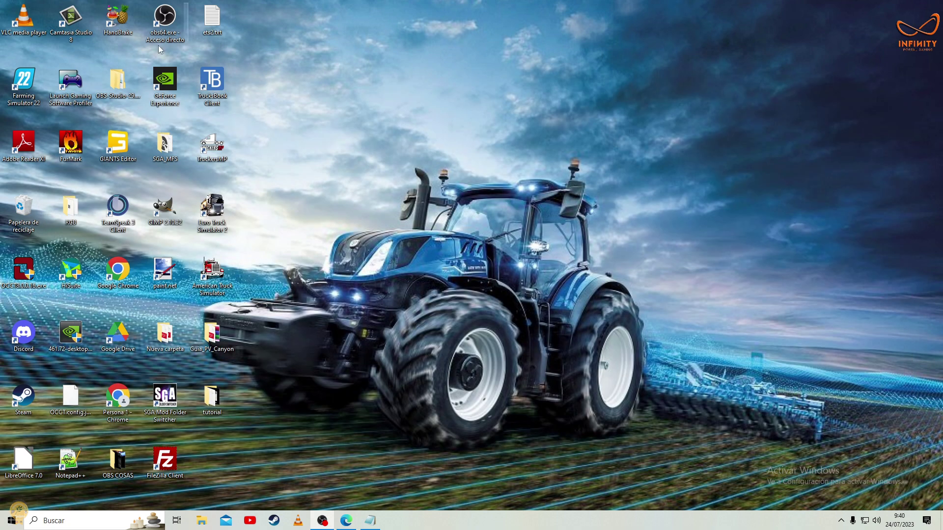
# Launch FS22, pick the Haut-Beyleron map, enable only the CARTEL INFINITY mod and start.
pyautogui.doubleClick(38, 89)
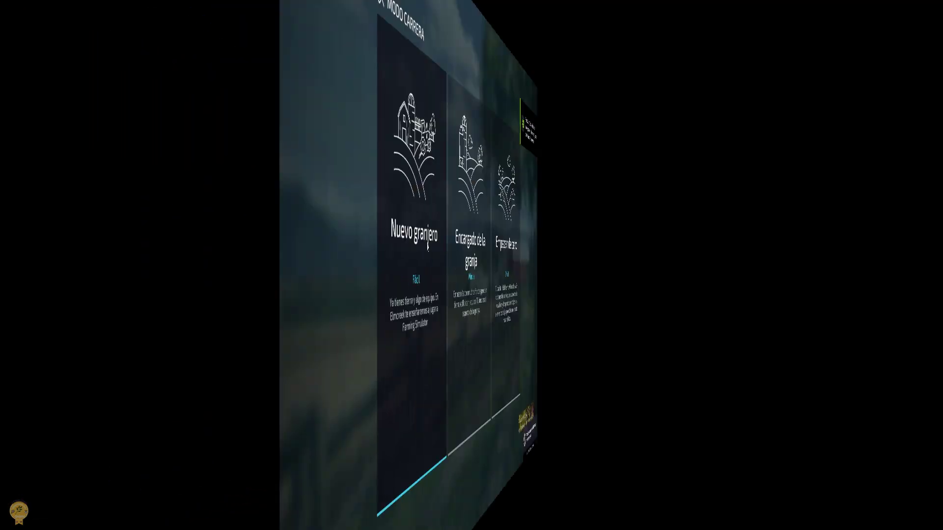
pyautogui.press('Right')
pyautogui.press('Return')
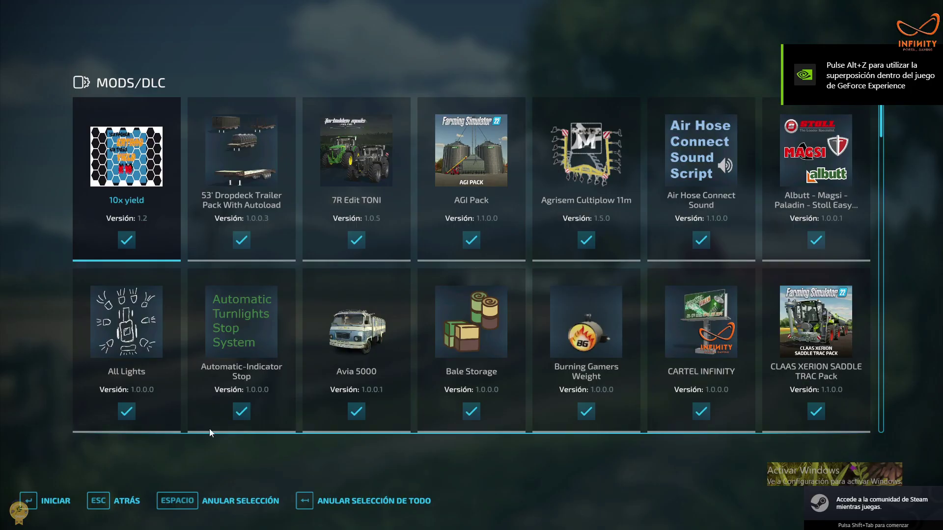
pyautogui.click(373, 501)
pyautogui.scroll(-1, 442, 328)
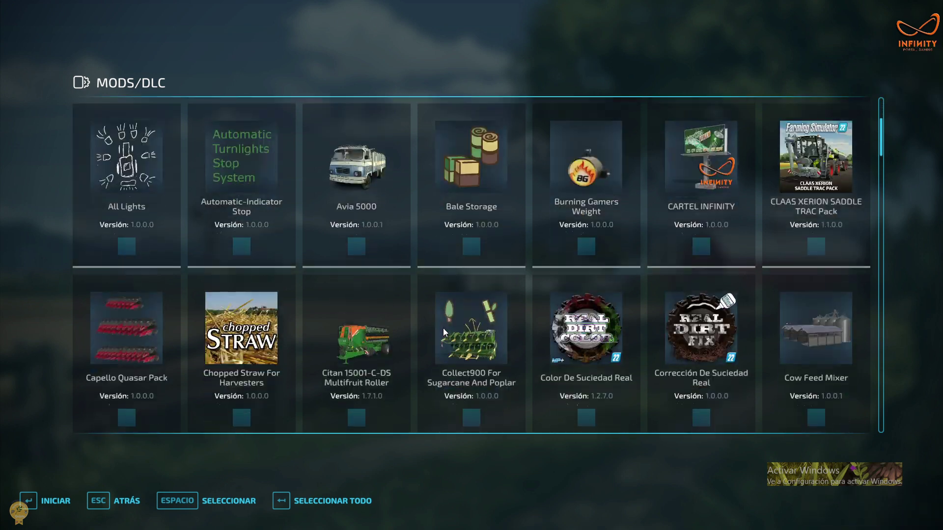
pyautogui.scroll(1, 767, 161)
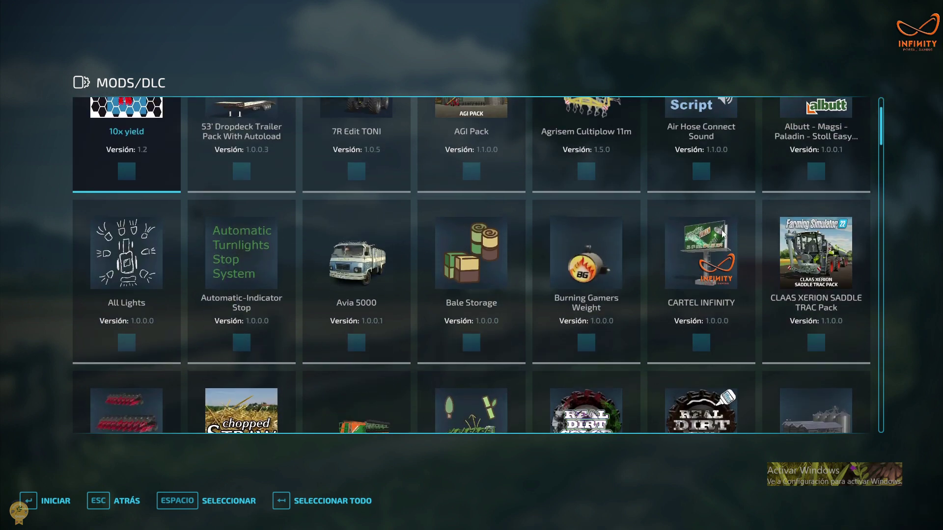
pyautogui.click(701, 340)
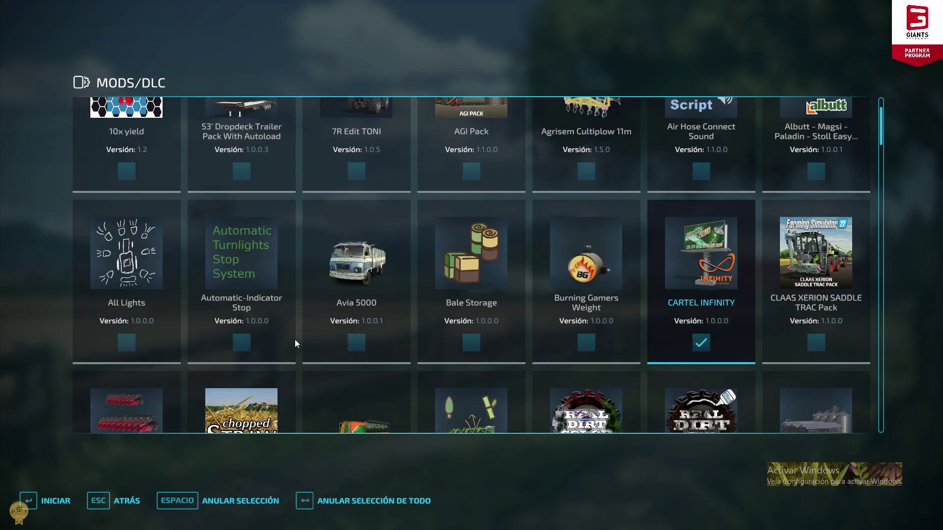
pyautogui.click(53, 499)
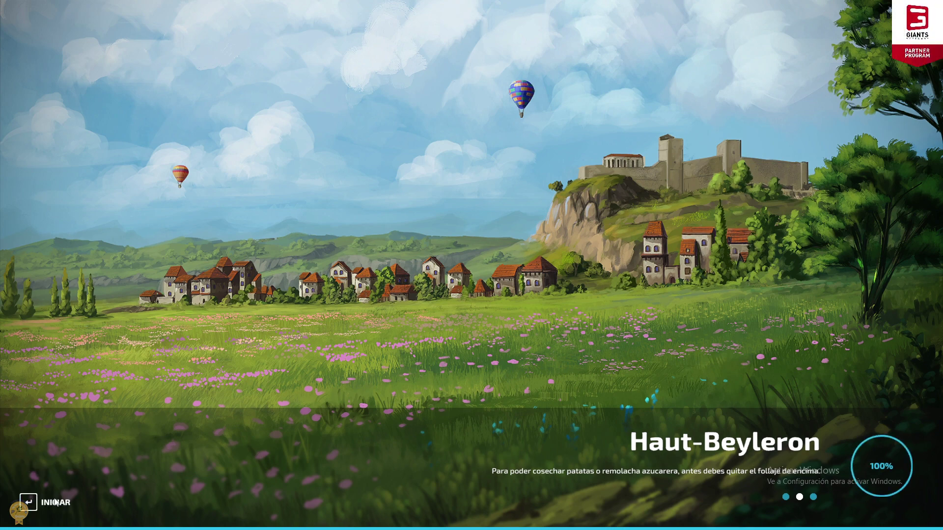
# Get past the loading screen, confirm the character, and decline the guided tour.
pyautogui.press('Return')
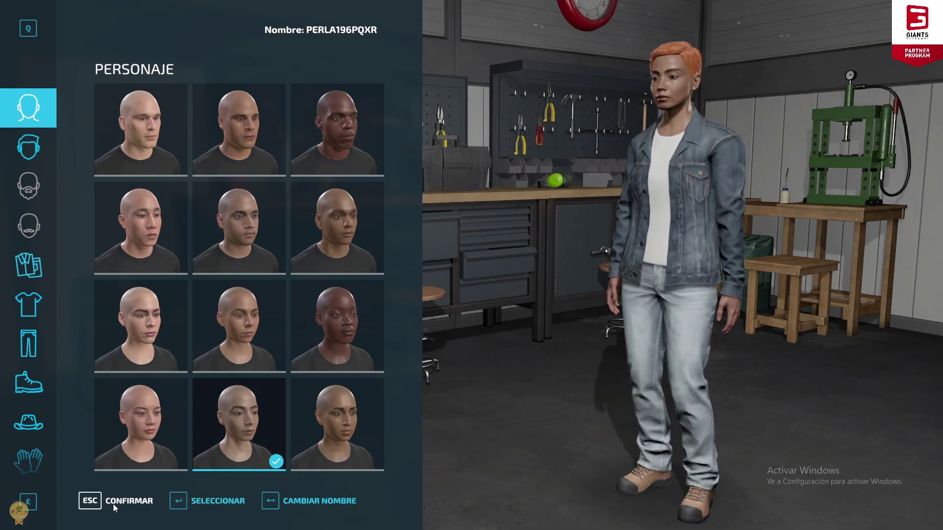
pyautogui.click(113, 504)
pyautogui.click(395, 344)
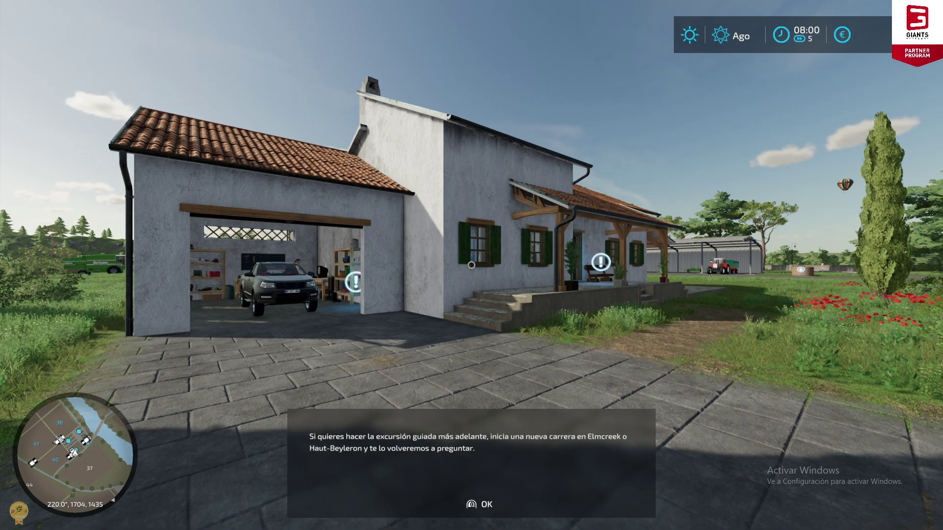
pyautogui.press('Return')
# Buy the CARTEL INFINITY billboard from Construction > Decorations > Others and place it near the farmhouse.
pyautogui.press('p')
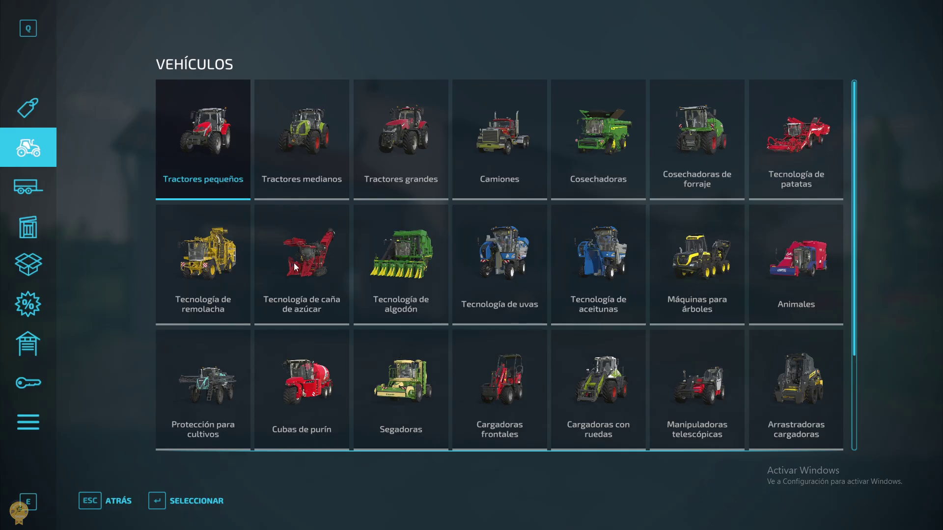
pyautogui.click(28, 423)
pyautogui.click(593, 216)
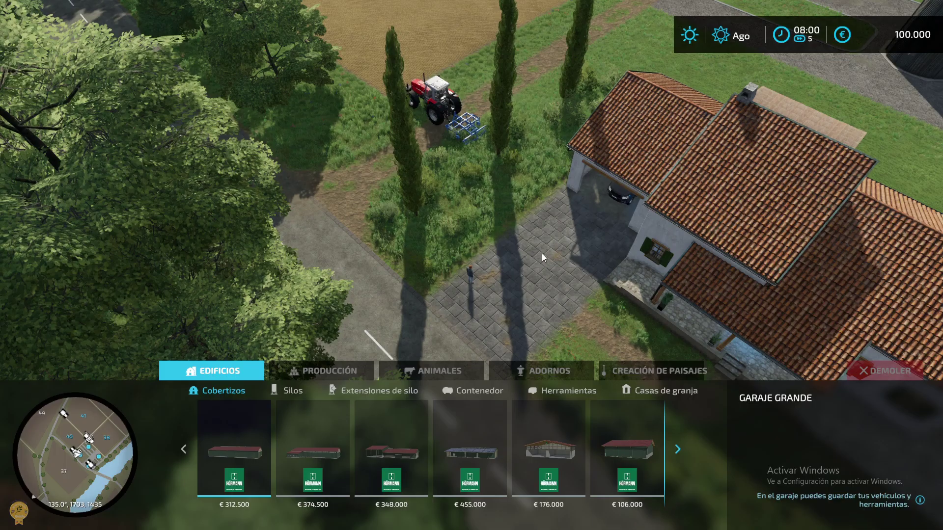
pyautogui.click(568, 372)
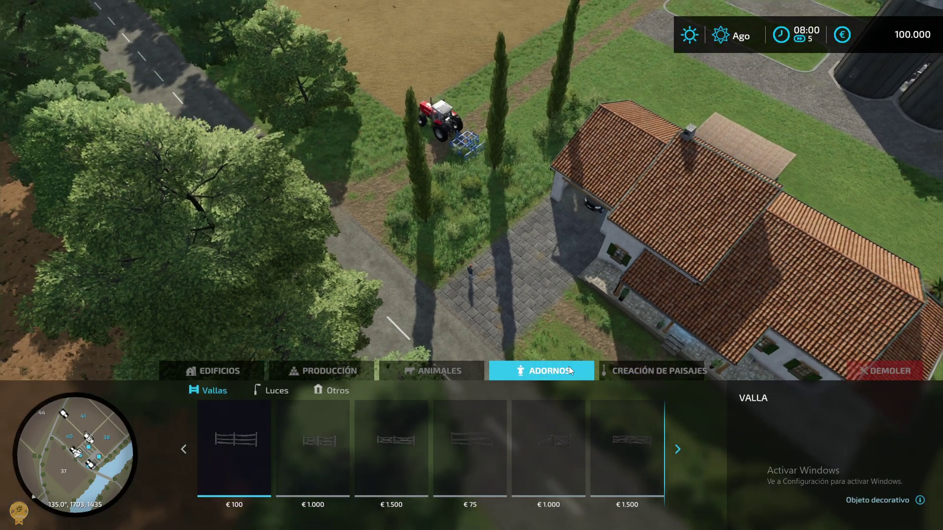
pyautogui.click(338, 391)
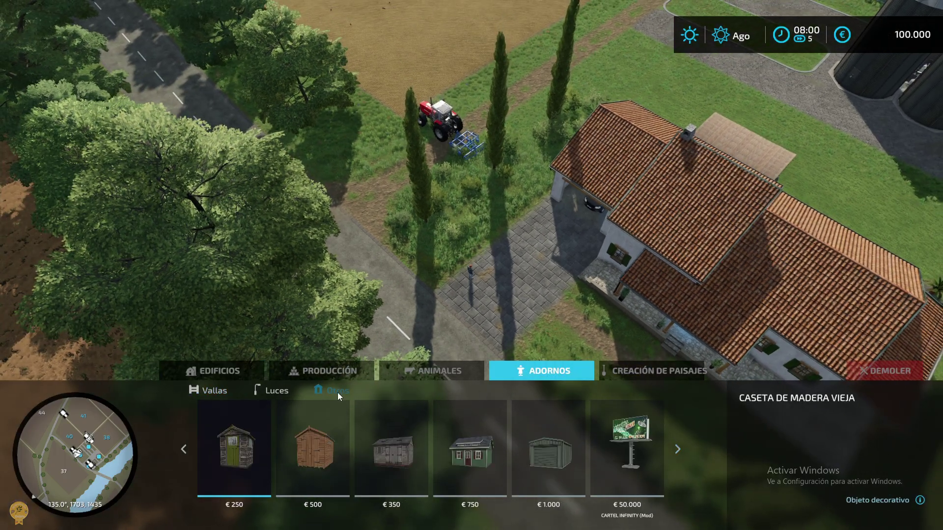
pyautogui.click(625, 452)
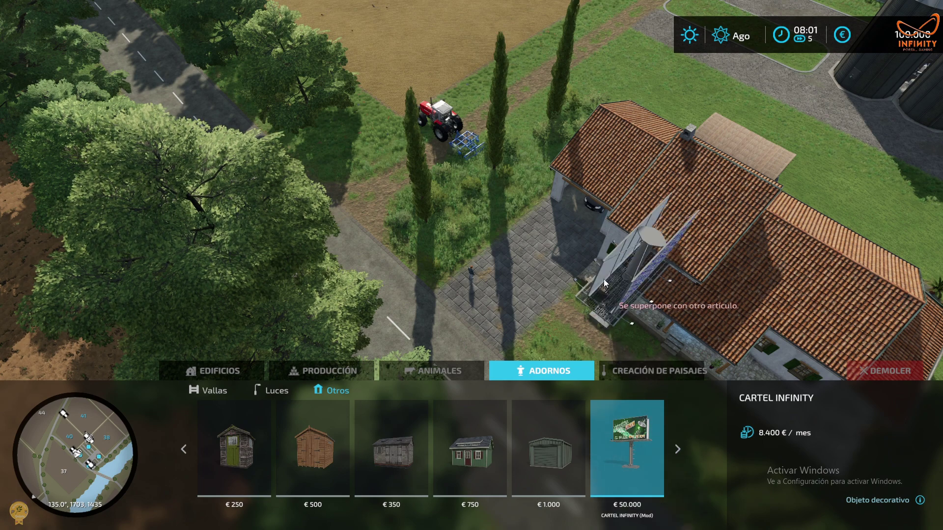
pyautogui.scroll(3, 481, 92)
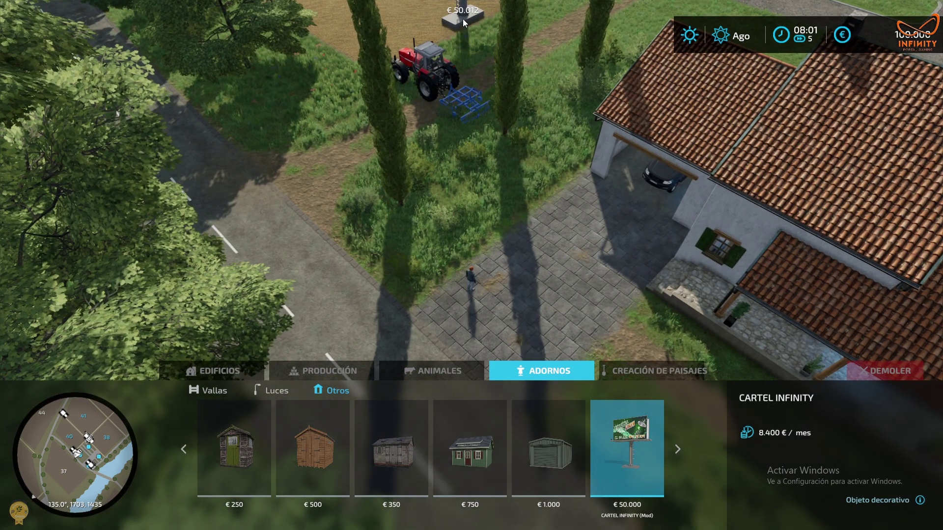
pyautogui.click(466, 35)
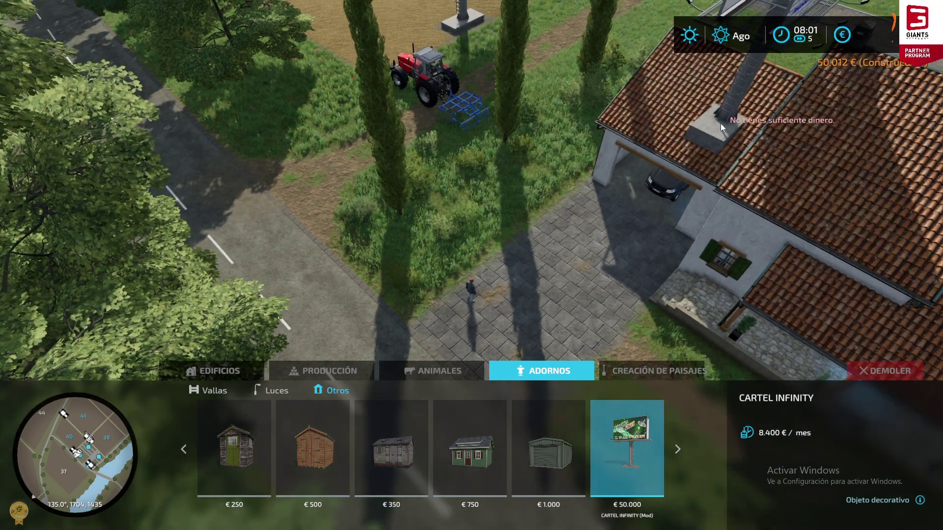
pyautogui.press('Escape')
pyautogui.press('w')
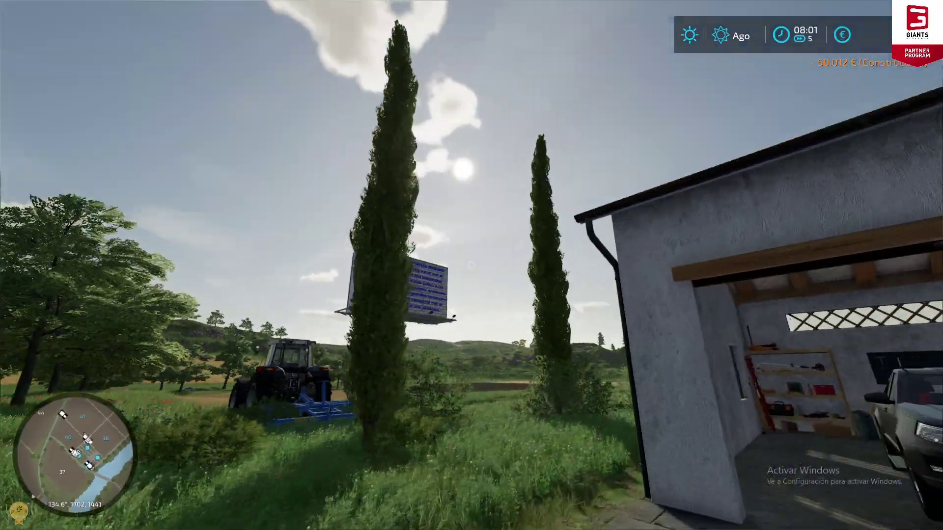
pyautogui.press('w')
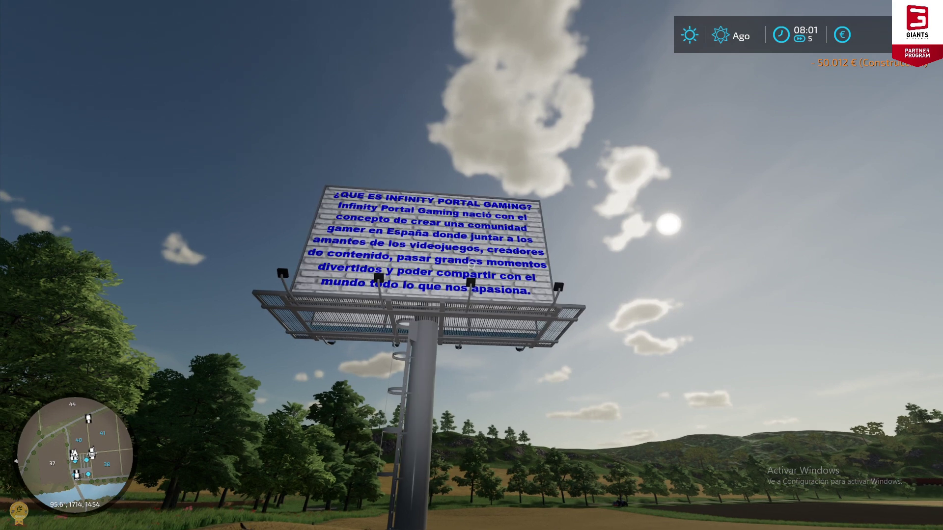
pyautogui.press('w')
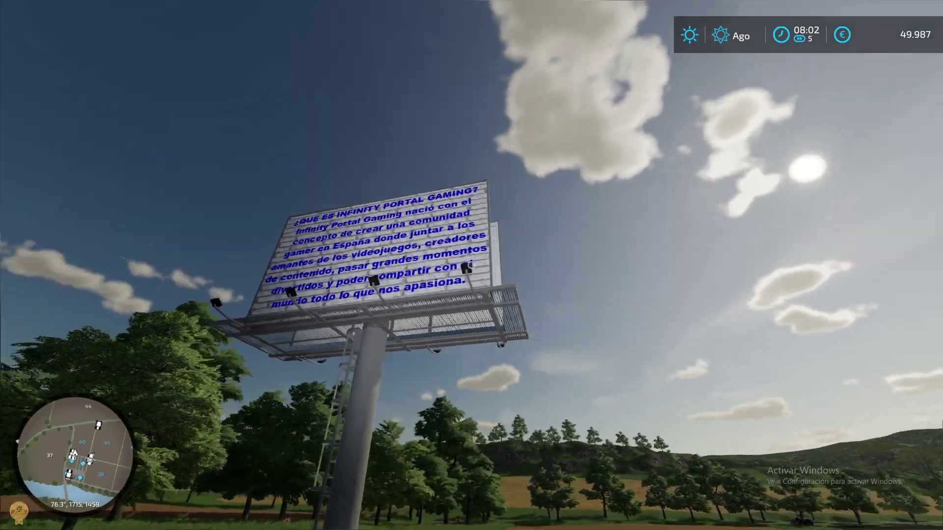
pyautogui.press('w')
pyautogui.press('s')
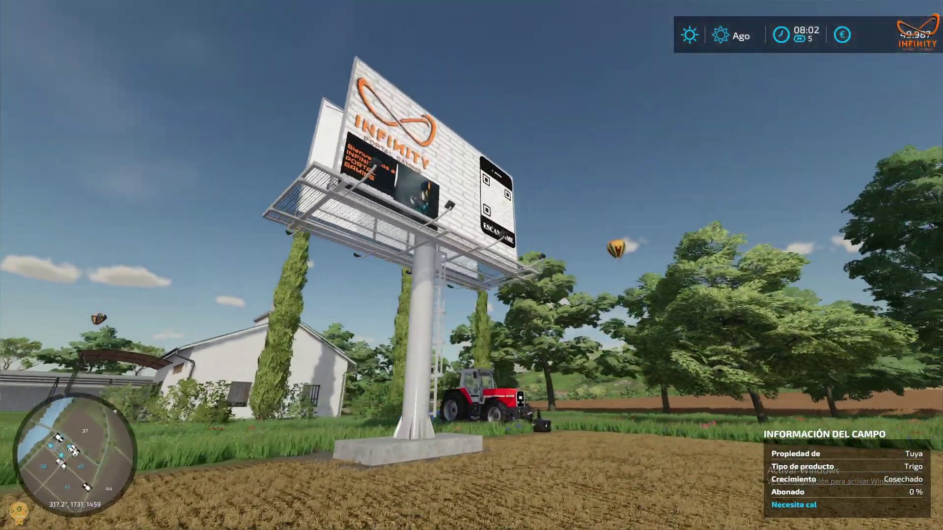
pyautogui.press('w')
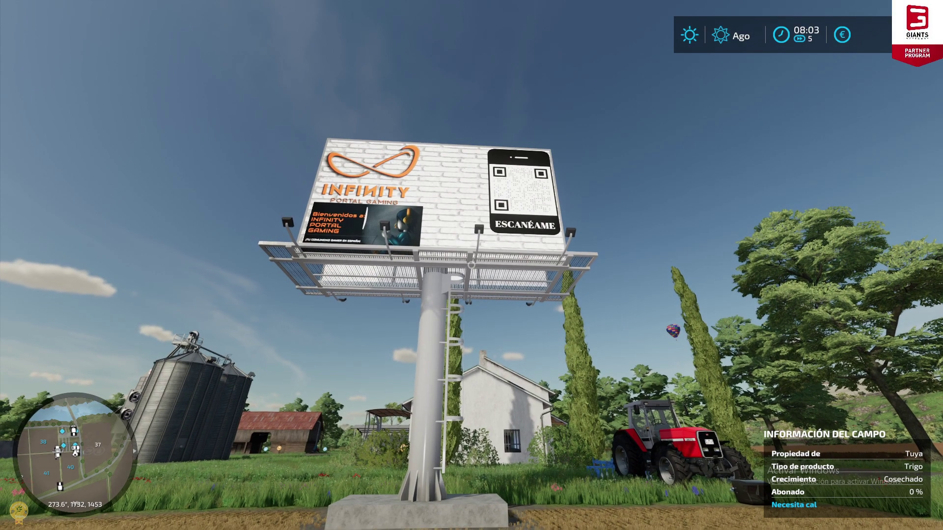
pyautogui.press('w')
pyautogui.press('w')
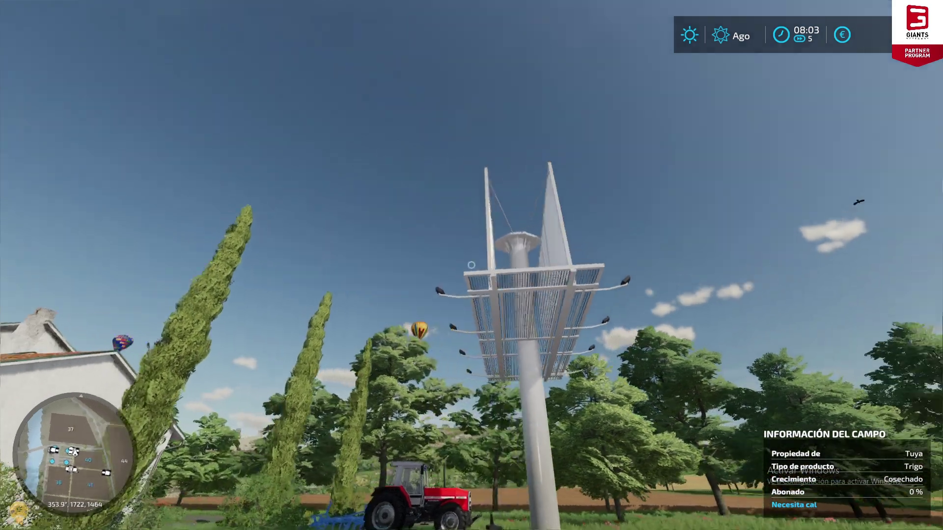
pyautogui.press('w')
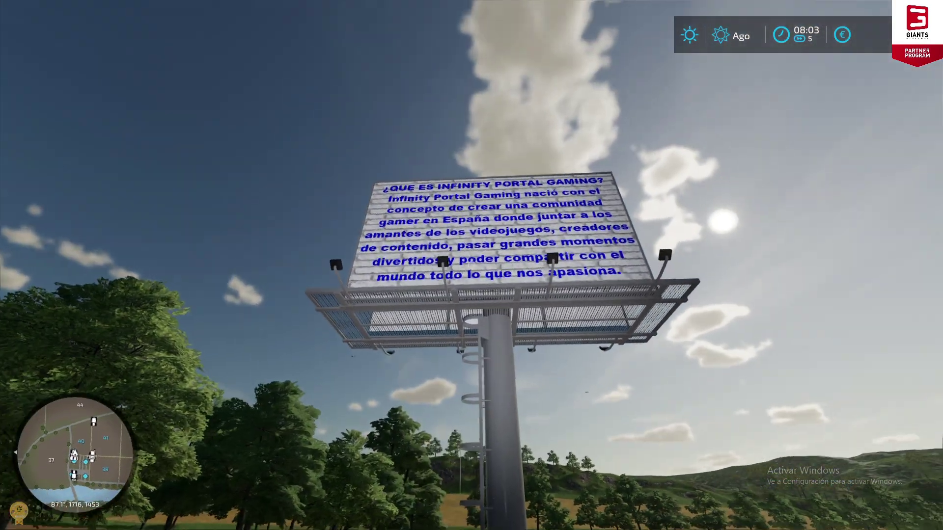
pyautogui.press('w')
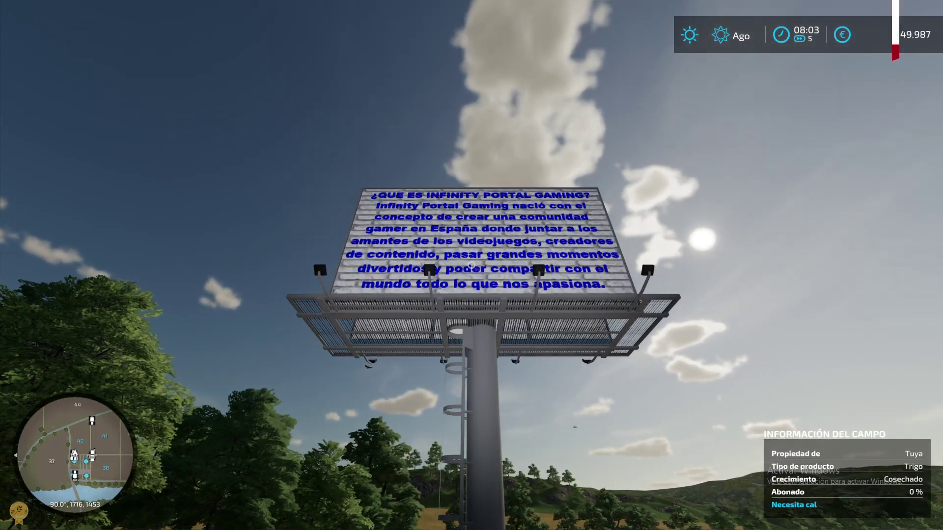
pyautogui.press('w')
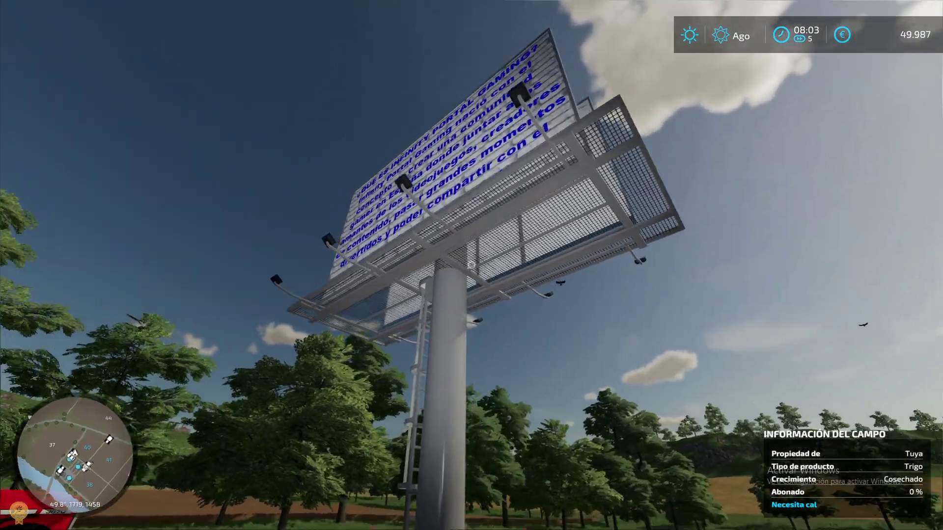
pyautogui.press('s')
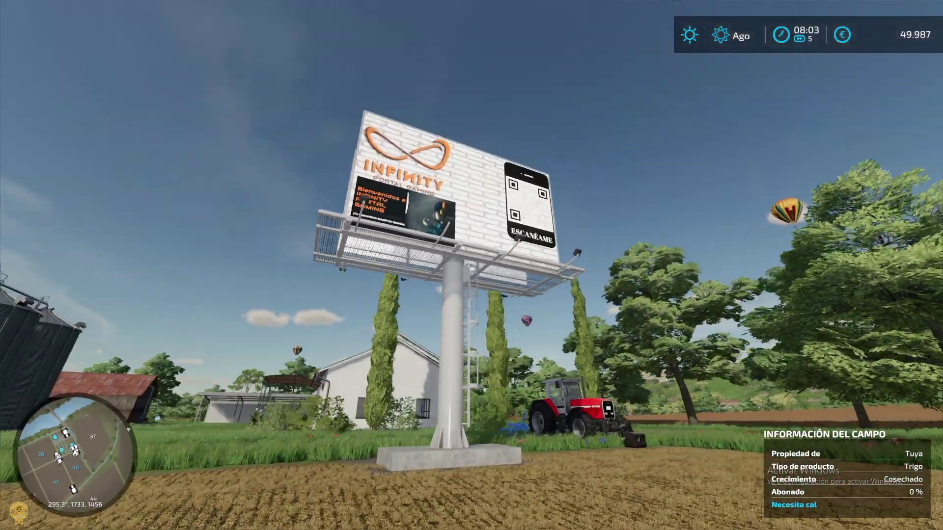